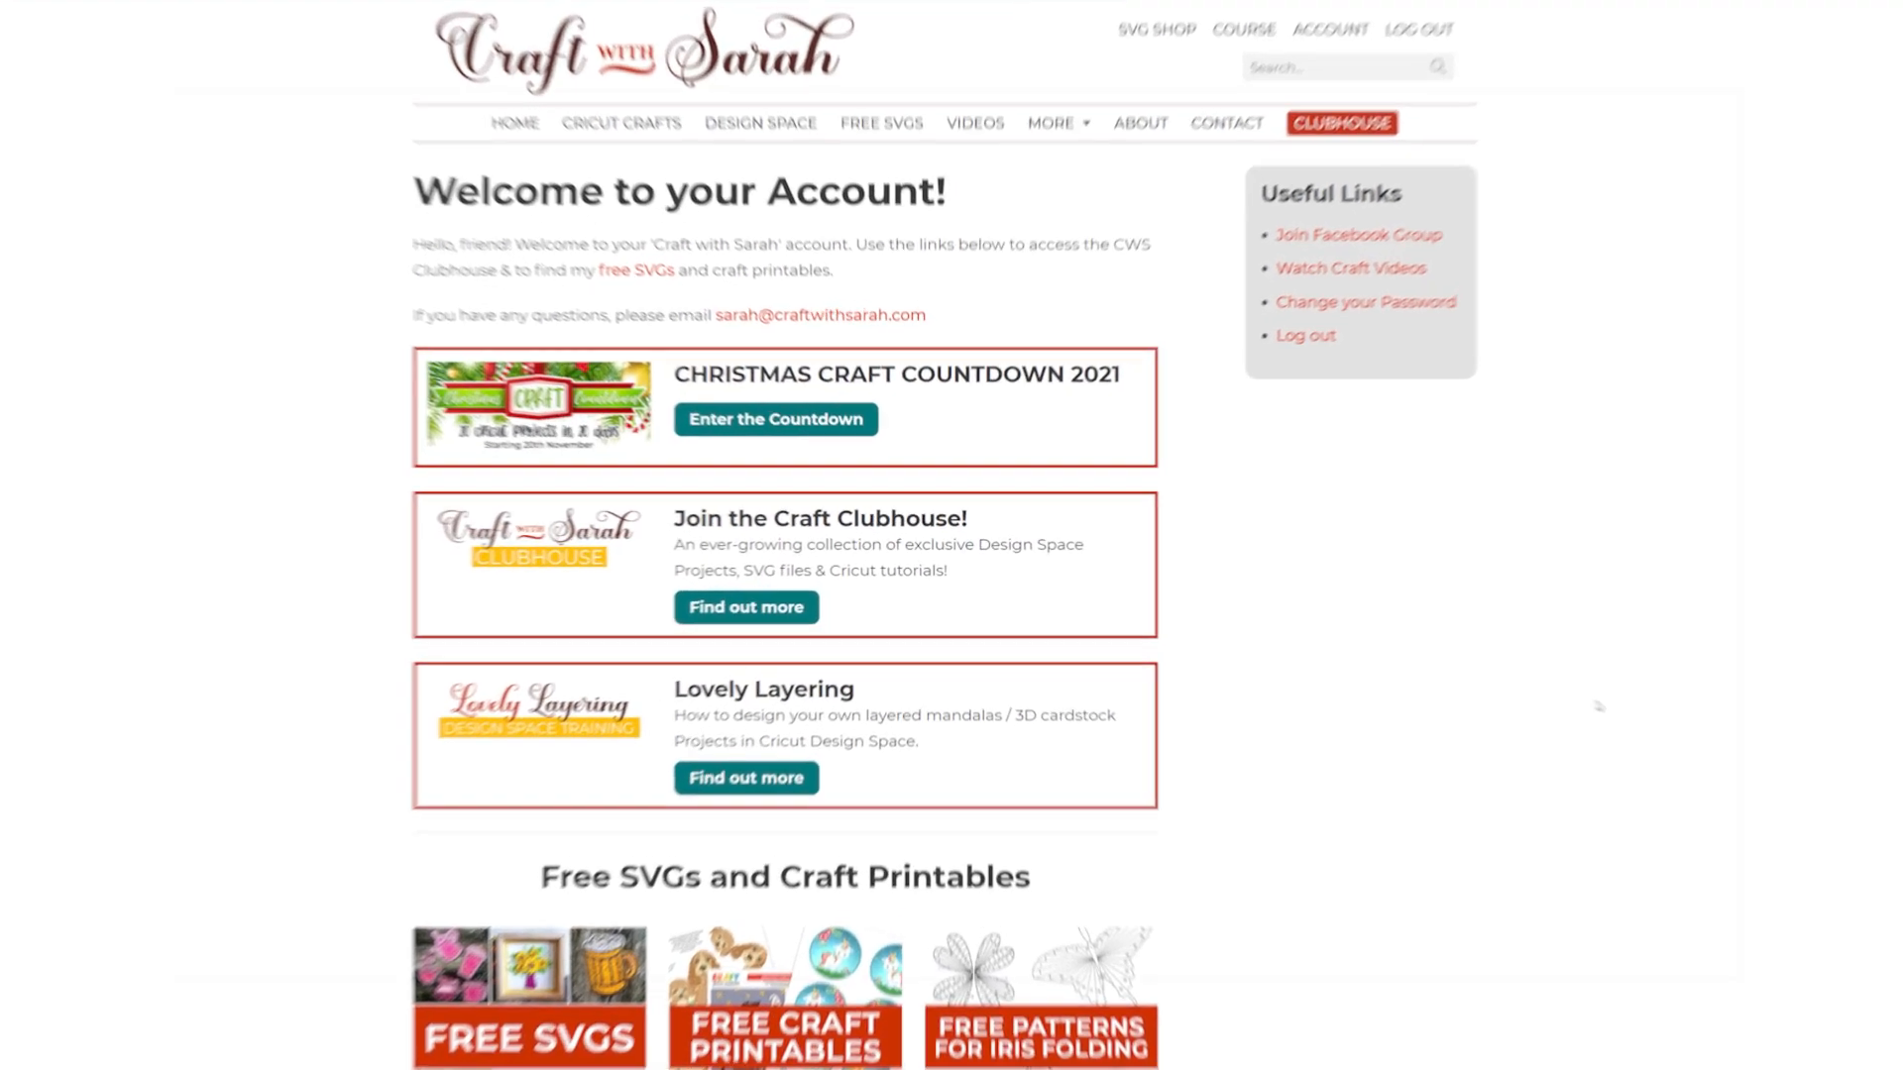
- Open the Christmas Craft Countdown 2021 page and look through its daily project listings
click(739, 396)
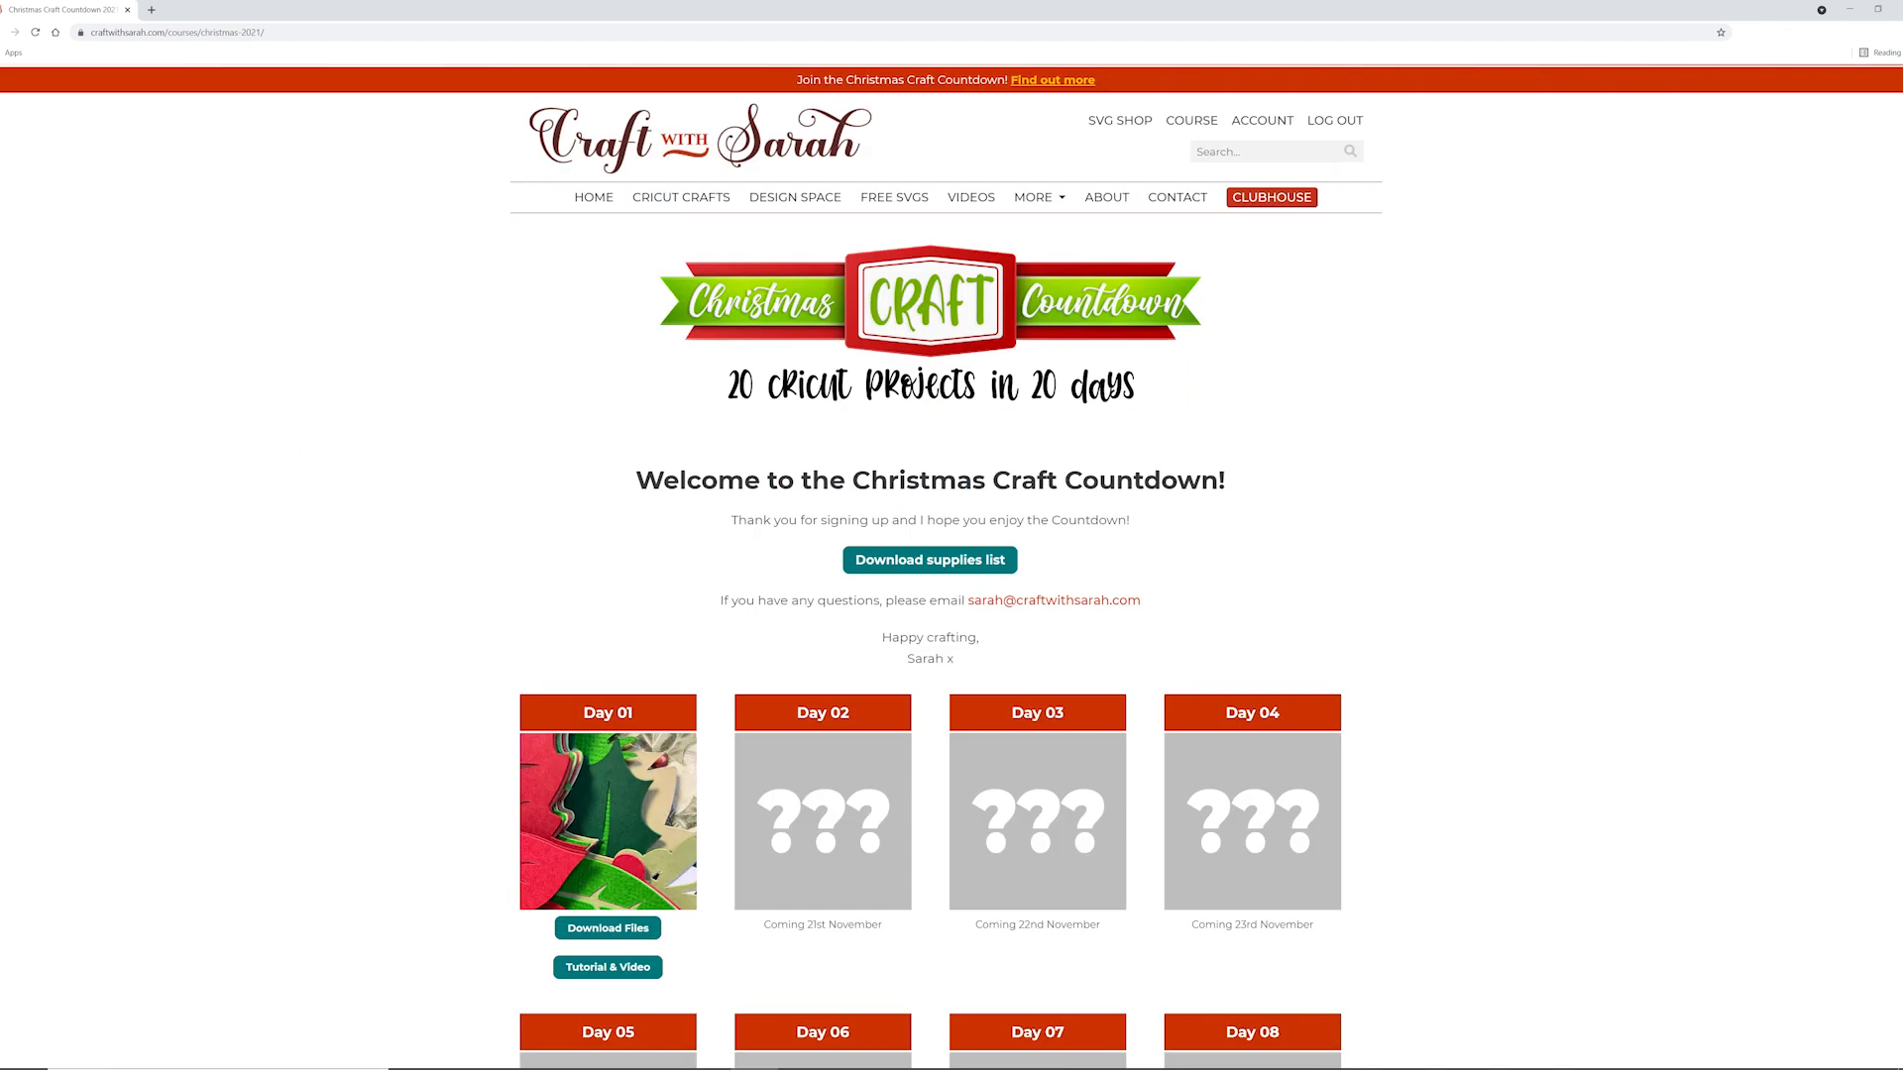
scroll(1882, 701, down, 10)
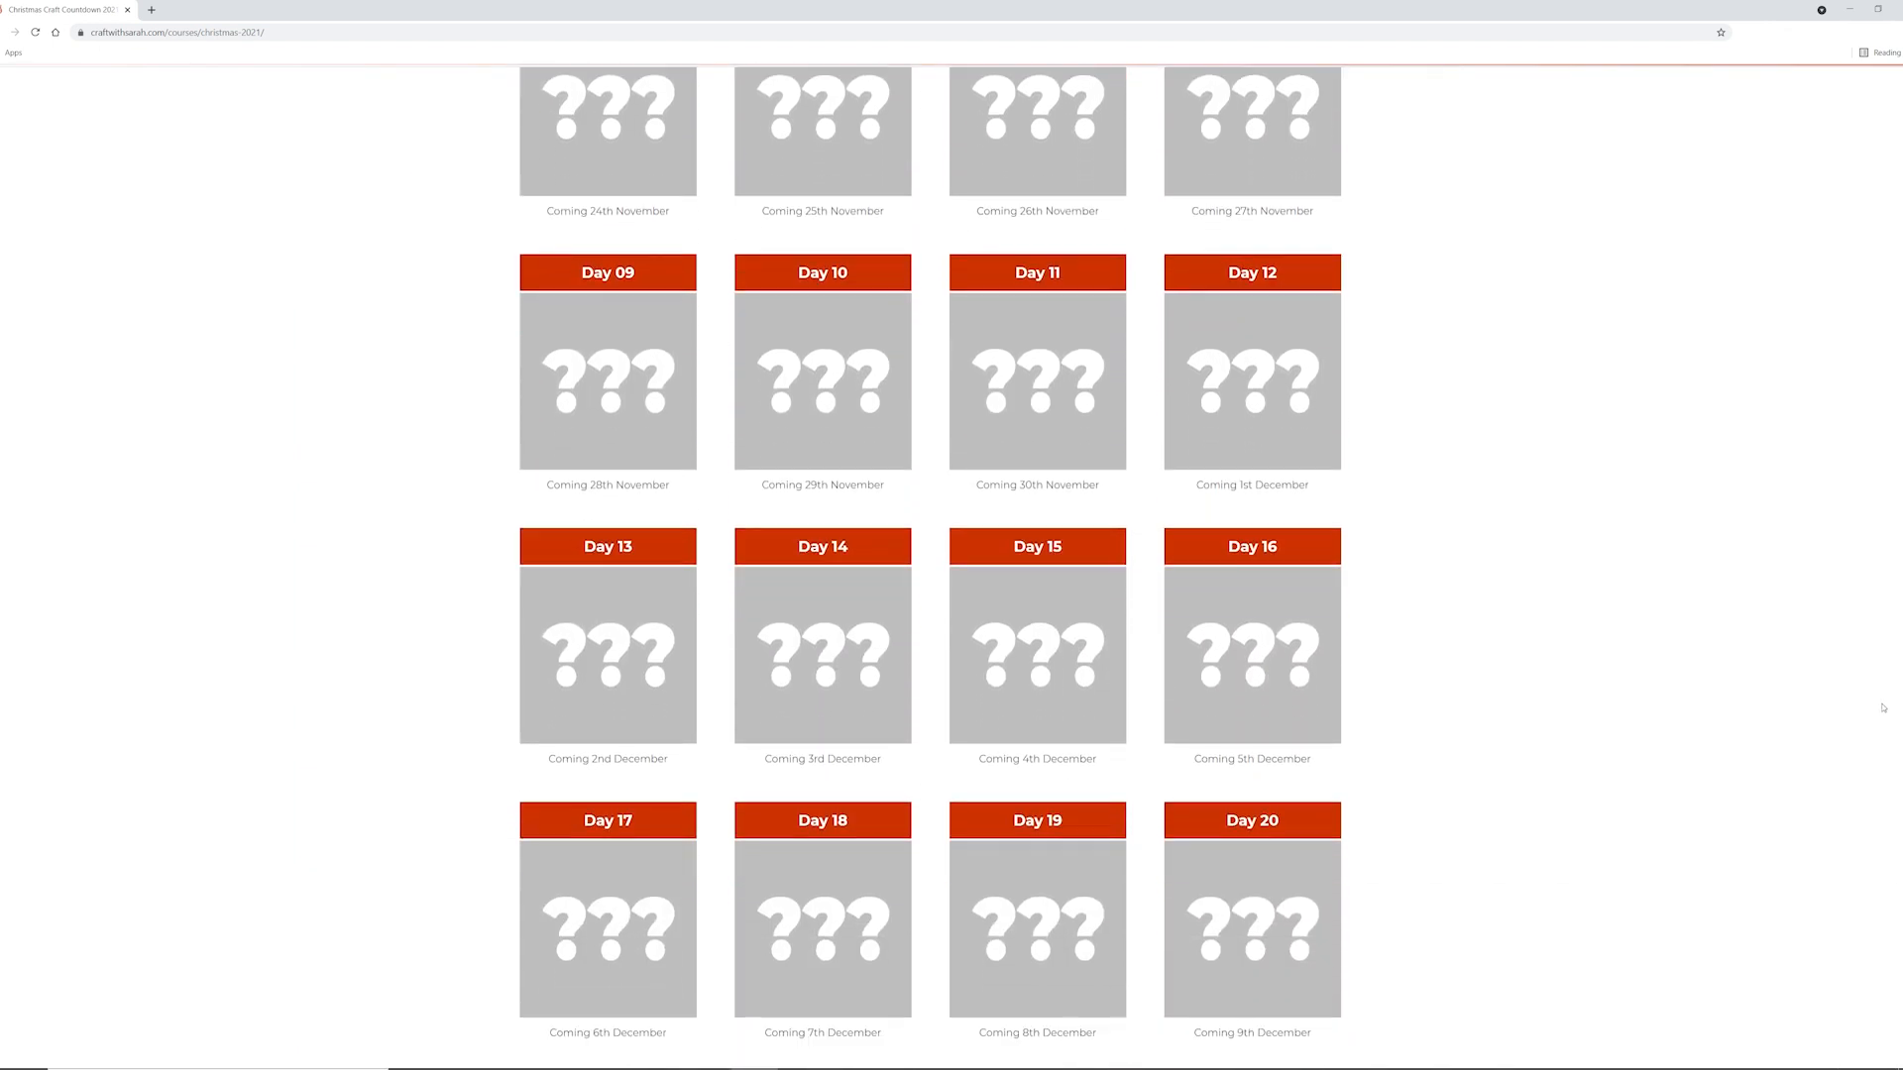
scroll(1882, 700, up, 5)
scroll(951, 565, up, 9)
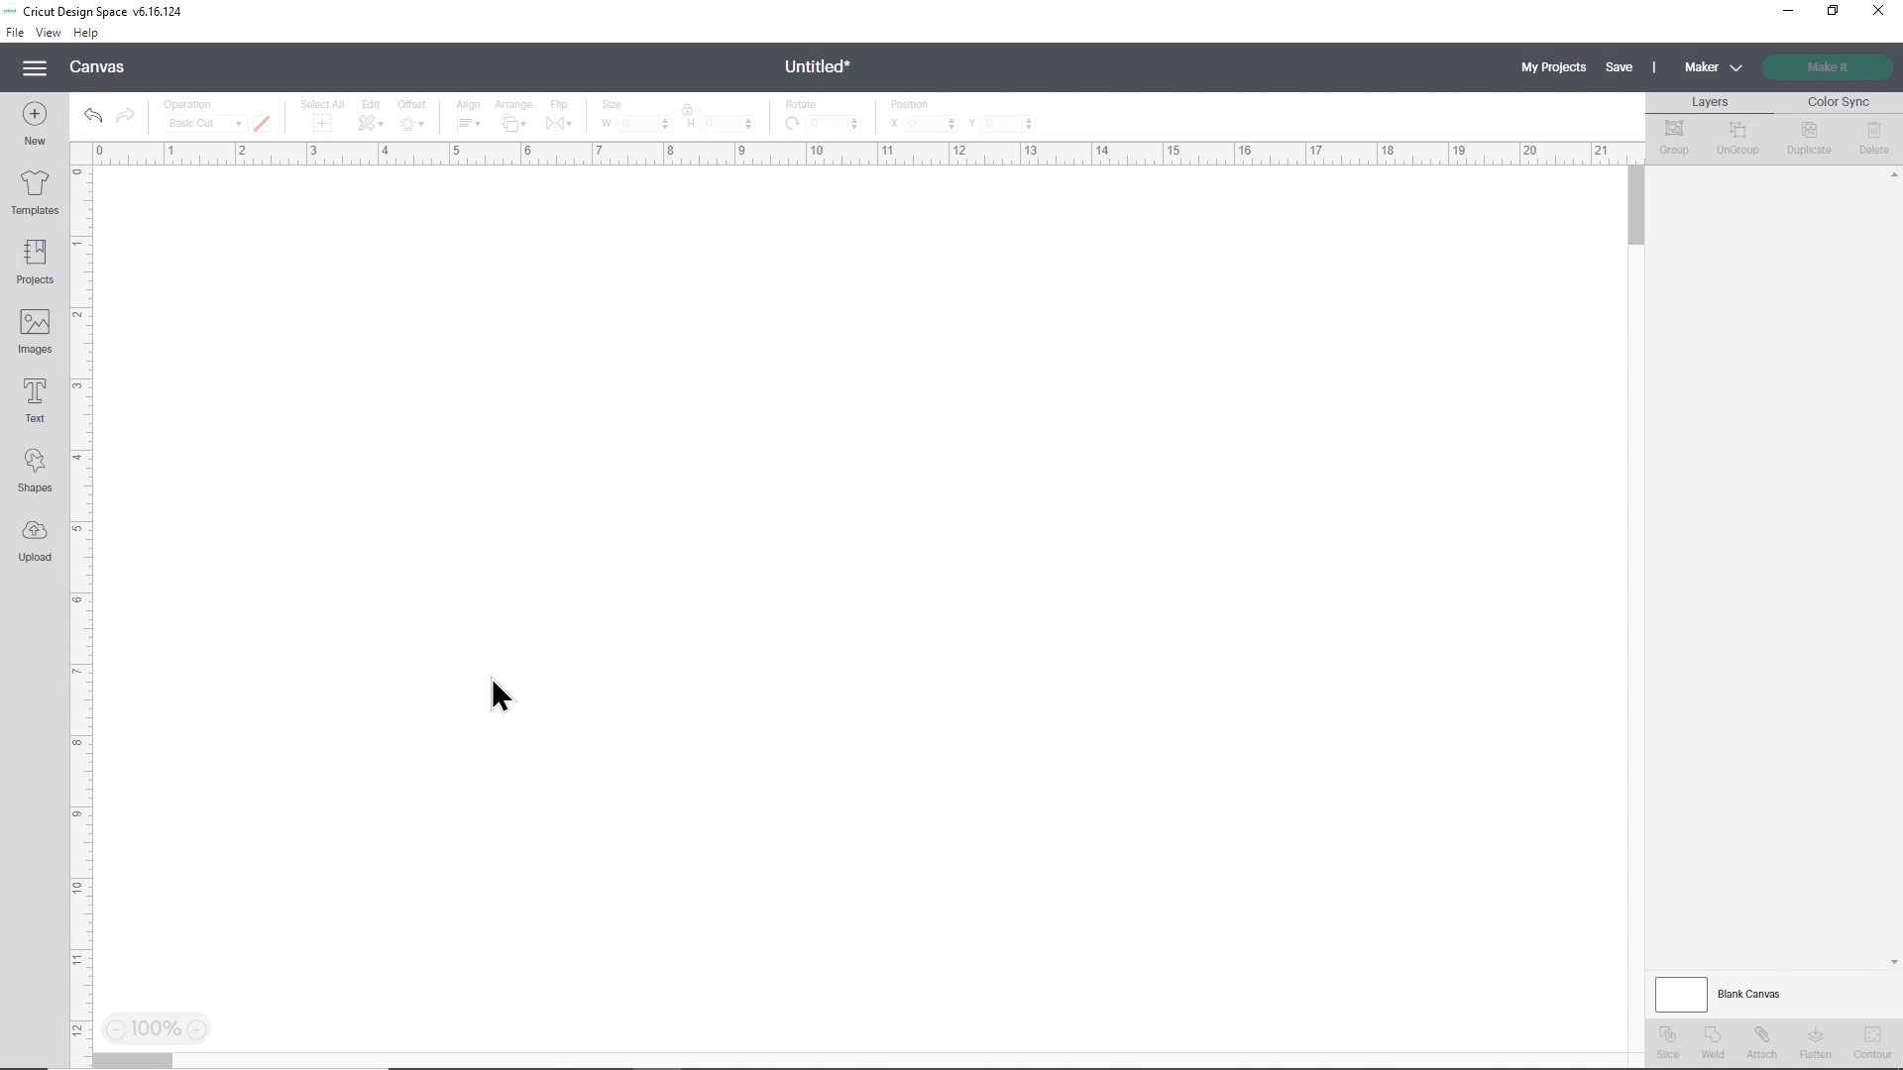
- In Cricut Design Space, upload the SVG_Merry_Christmas_Snow_CraftWithSarah image and add it to the canvas
click(35, 543)
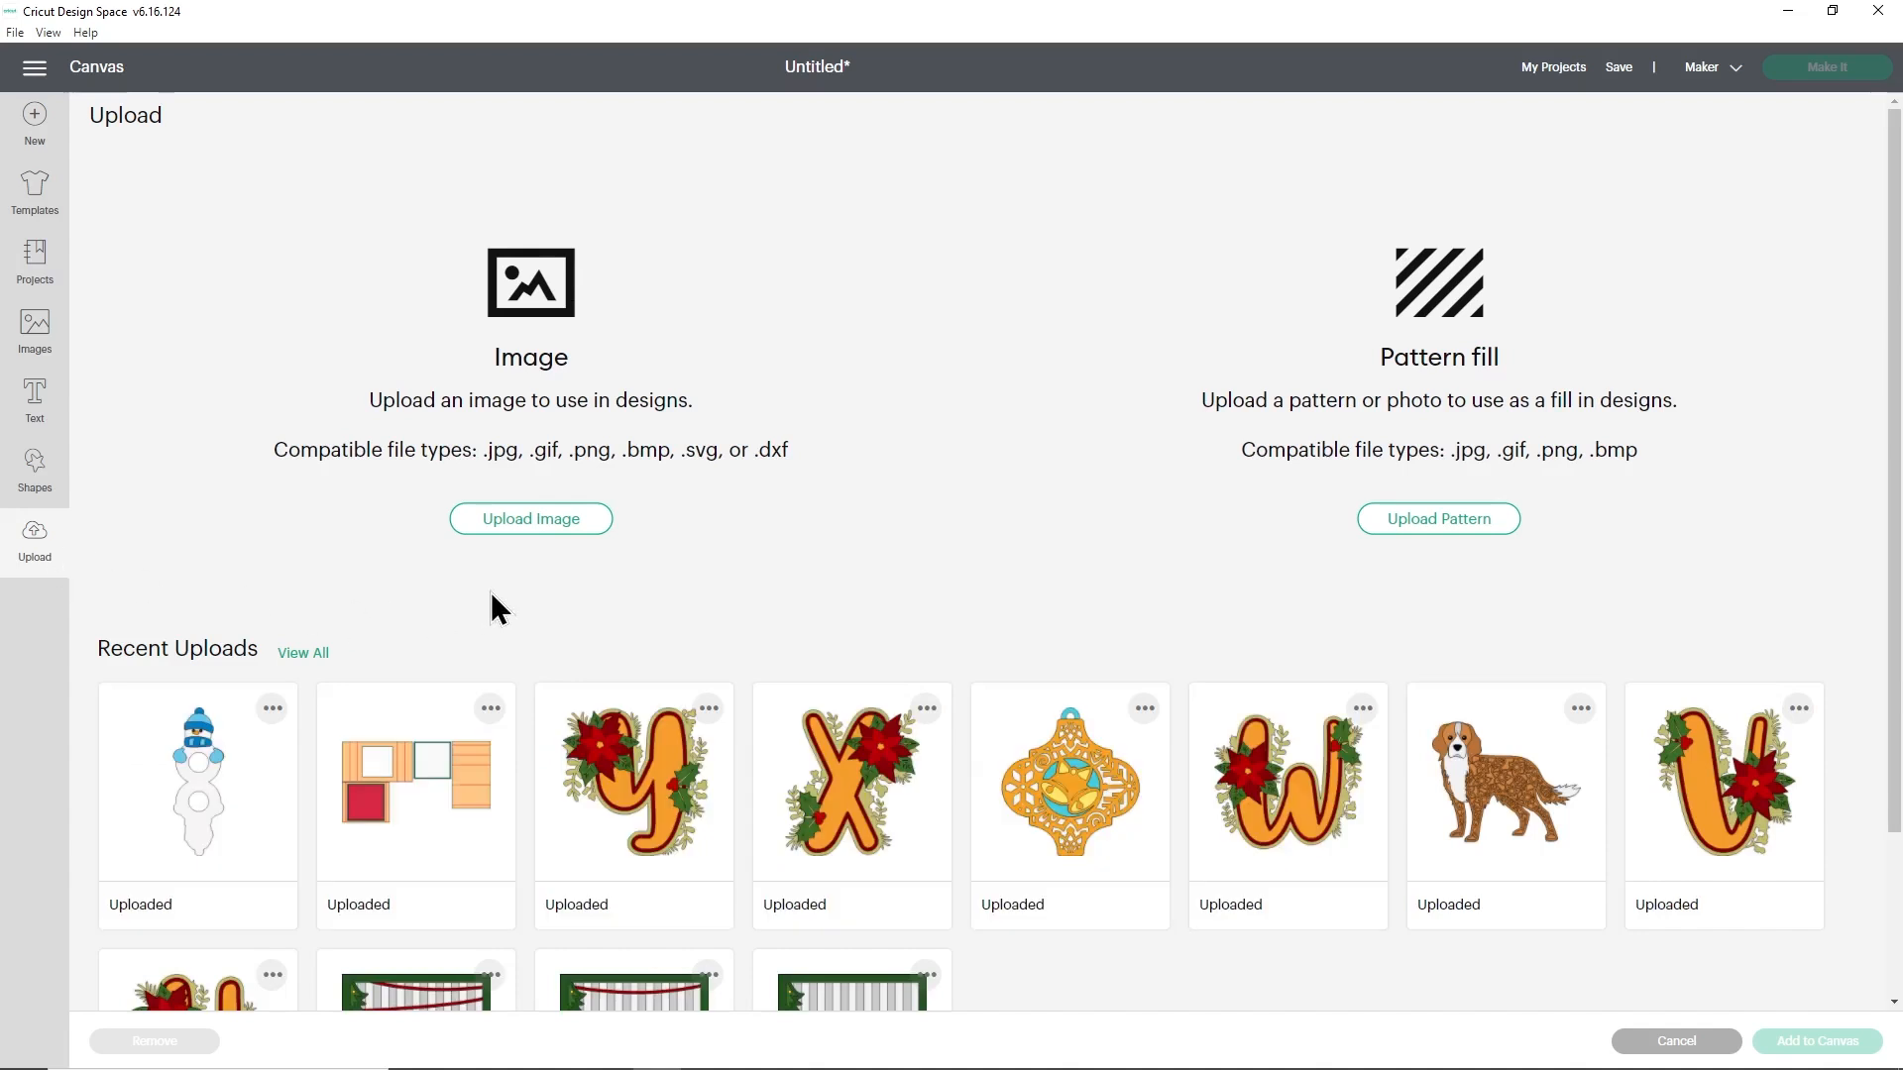
click(533, 520)
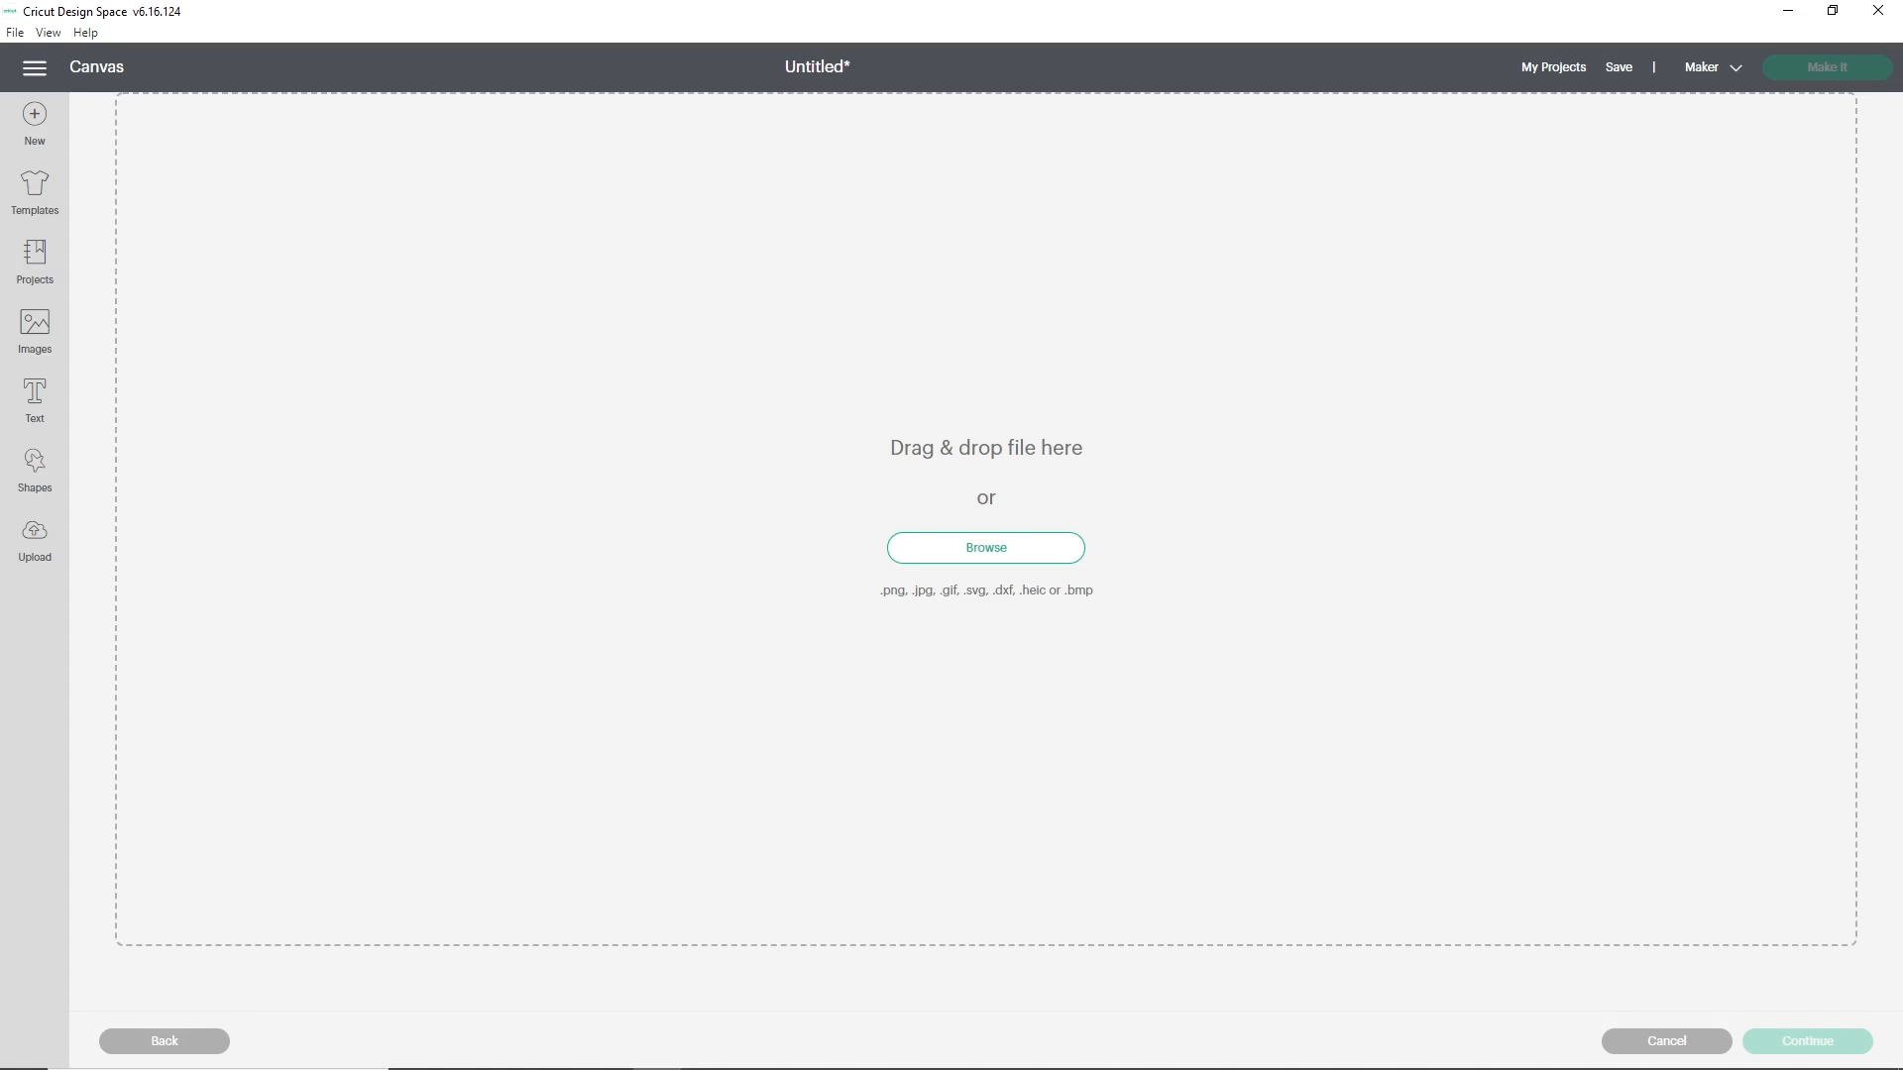
drag(1364, 420, 1115, 454)
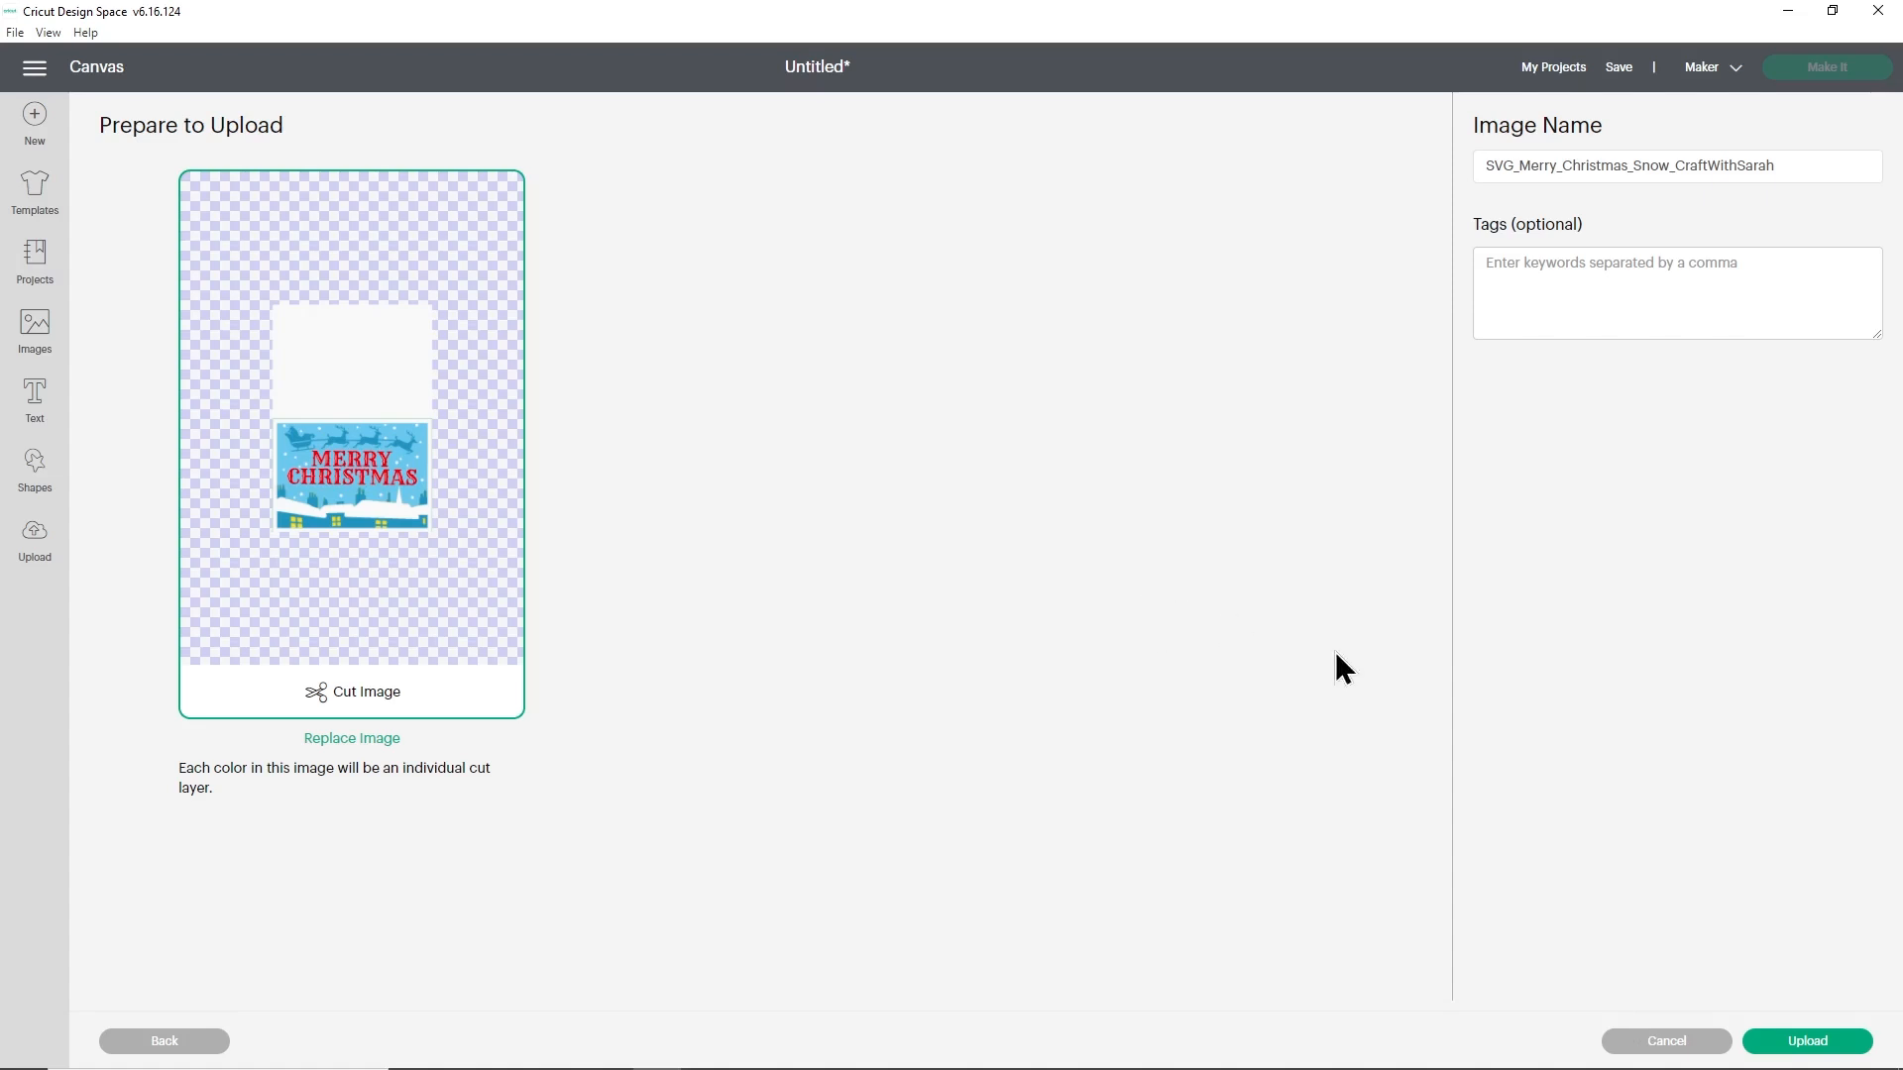
click(1789, 1037)
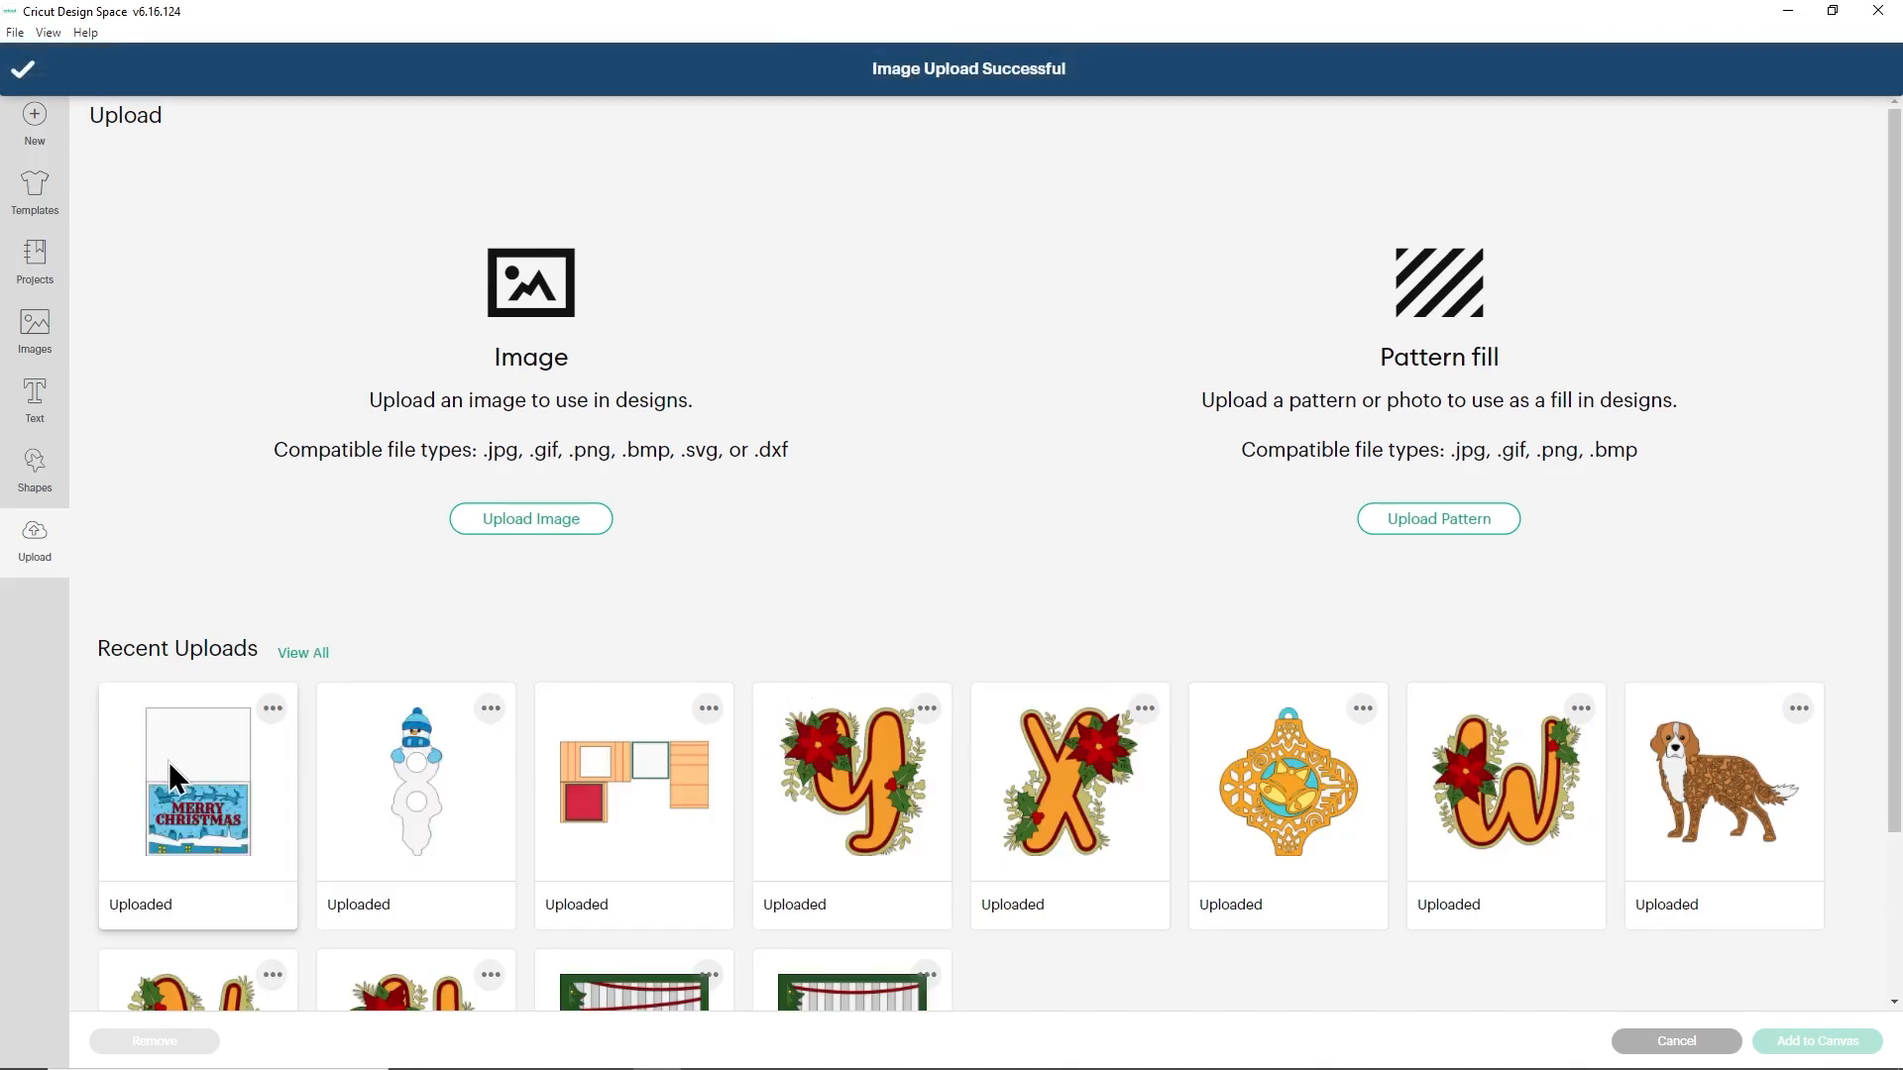
click(180, 758)
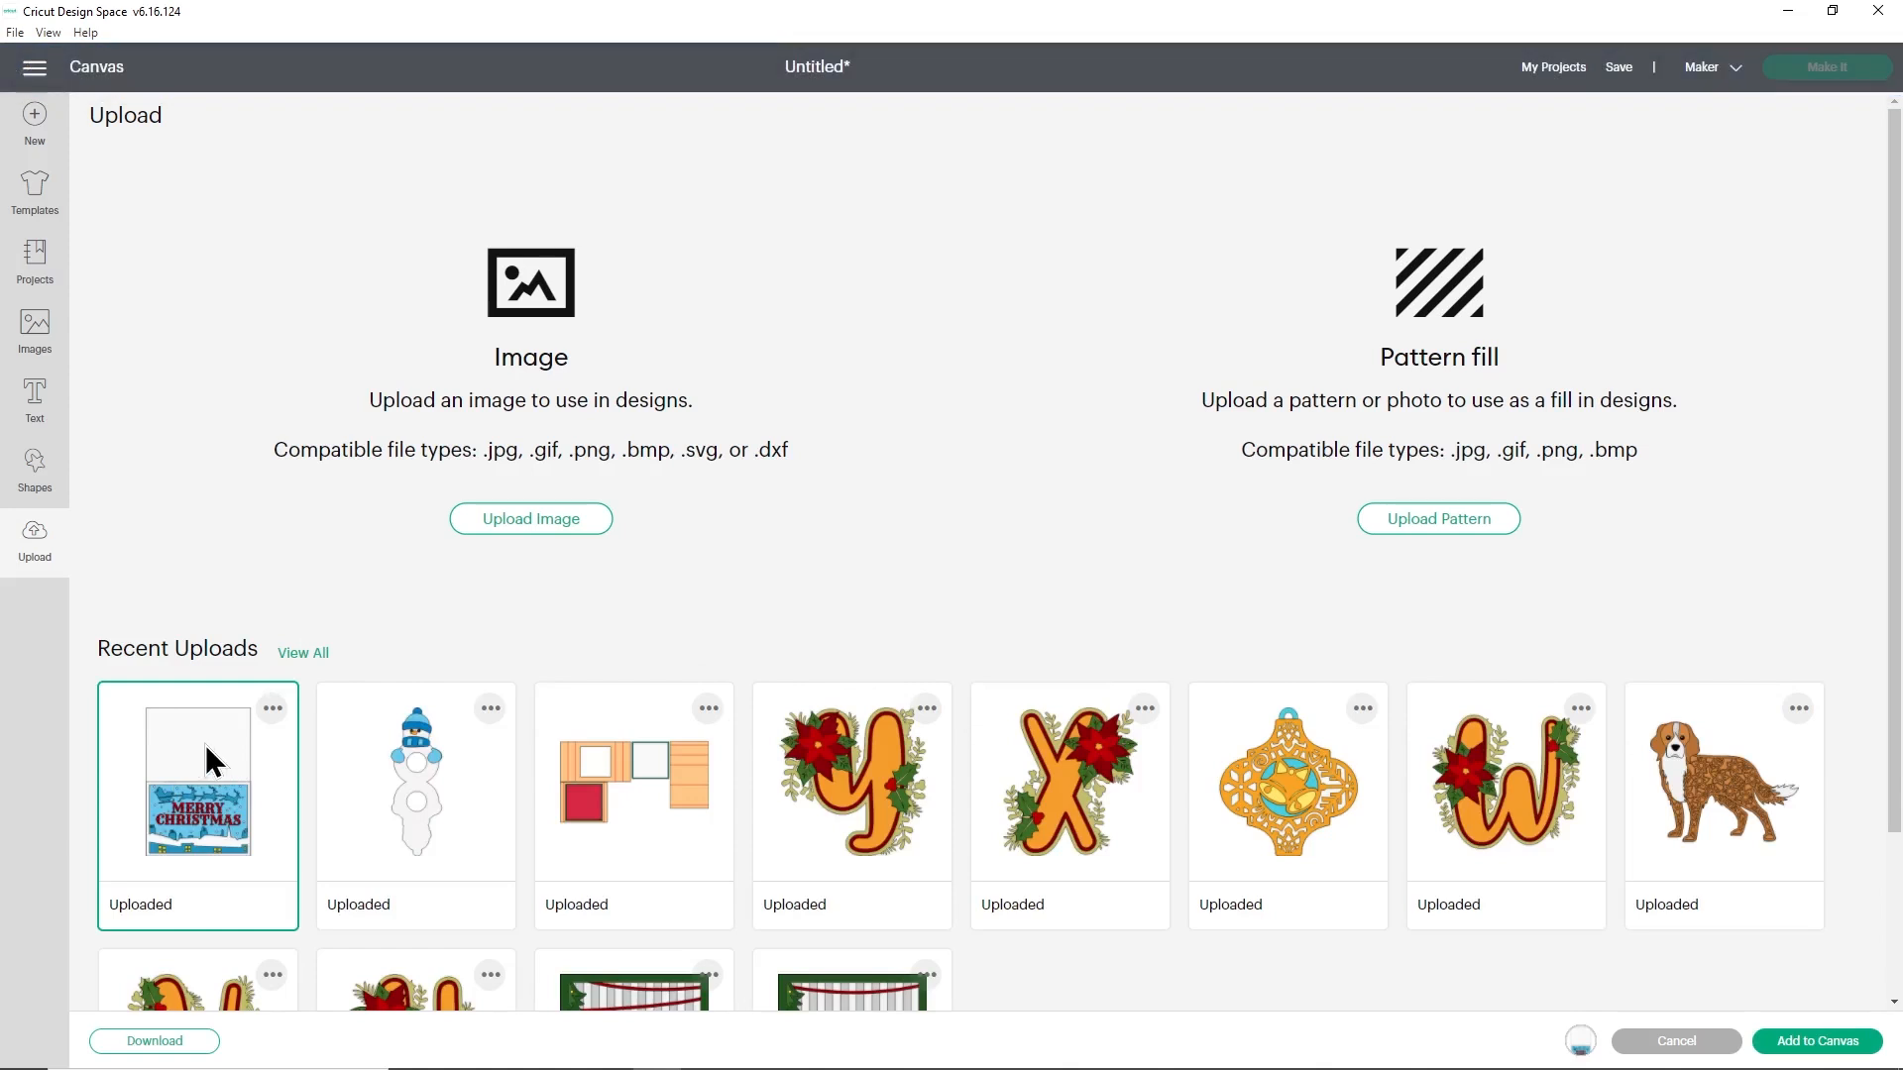
click(1833, 1043)
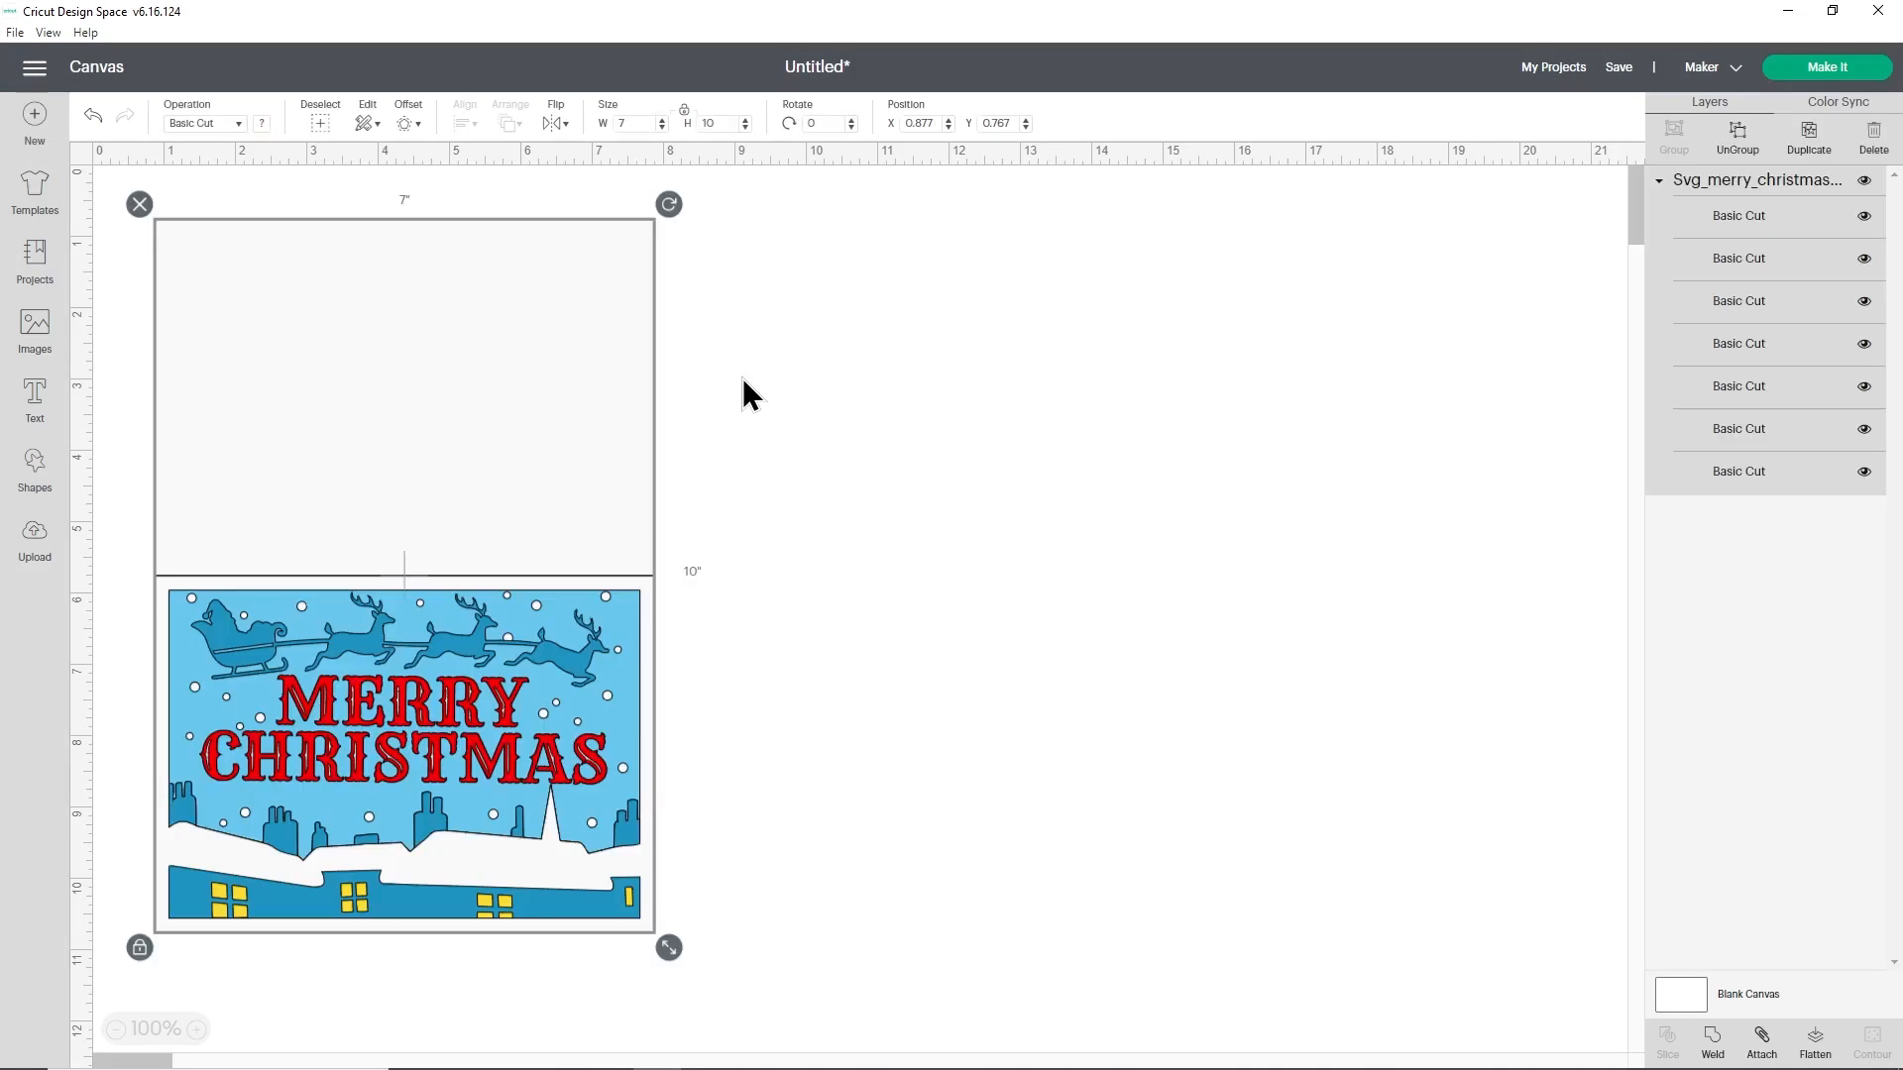
- Nudge the card design slightly upward on the canvas and check its width and height
drag(499, 338, 504, 323)
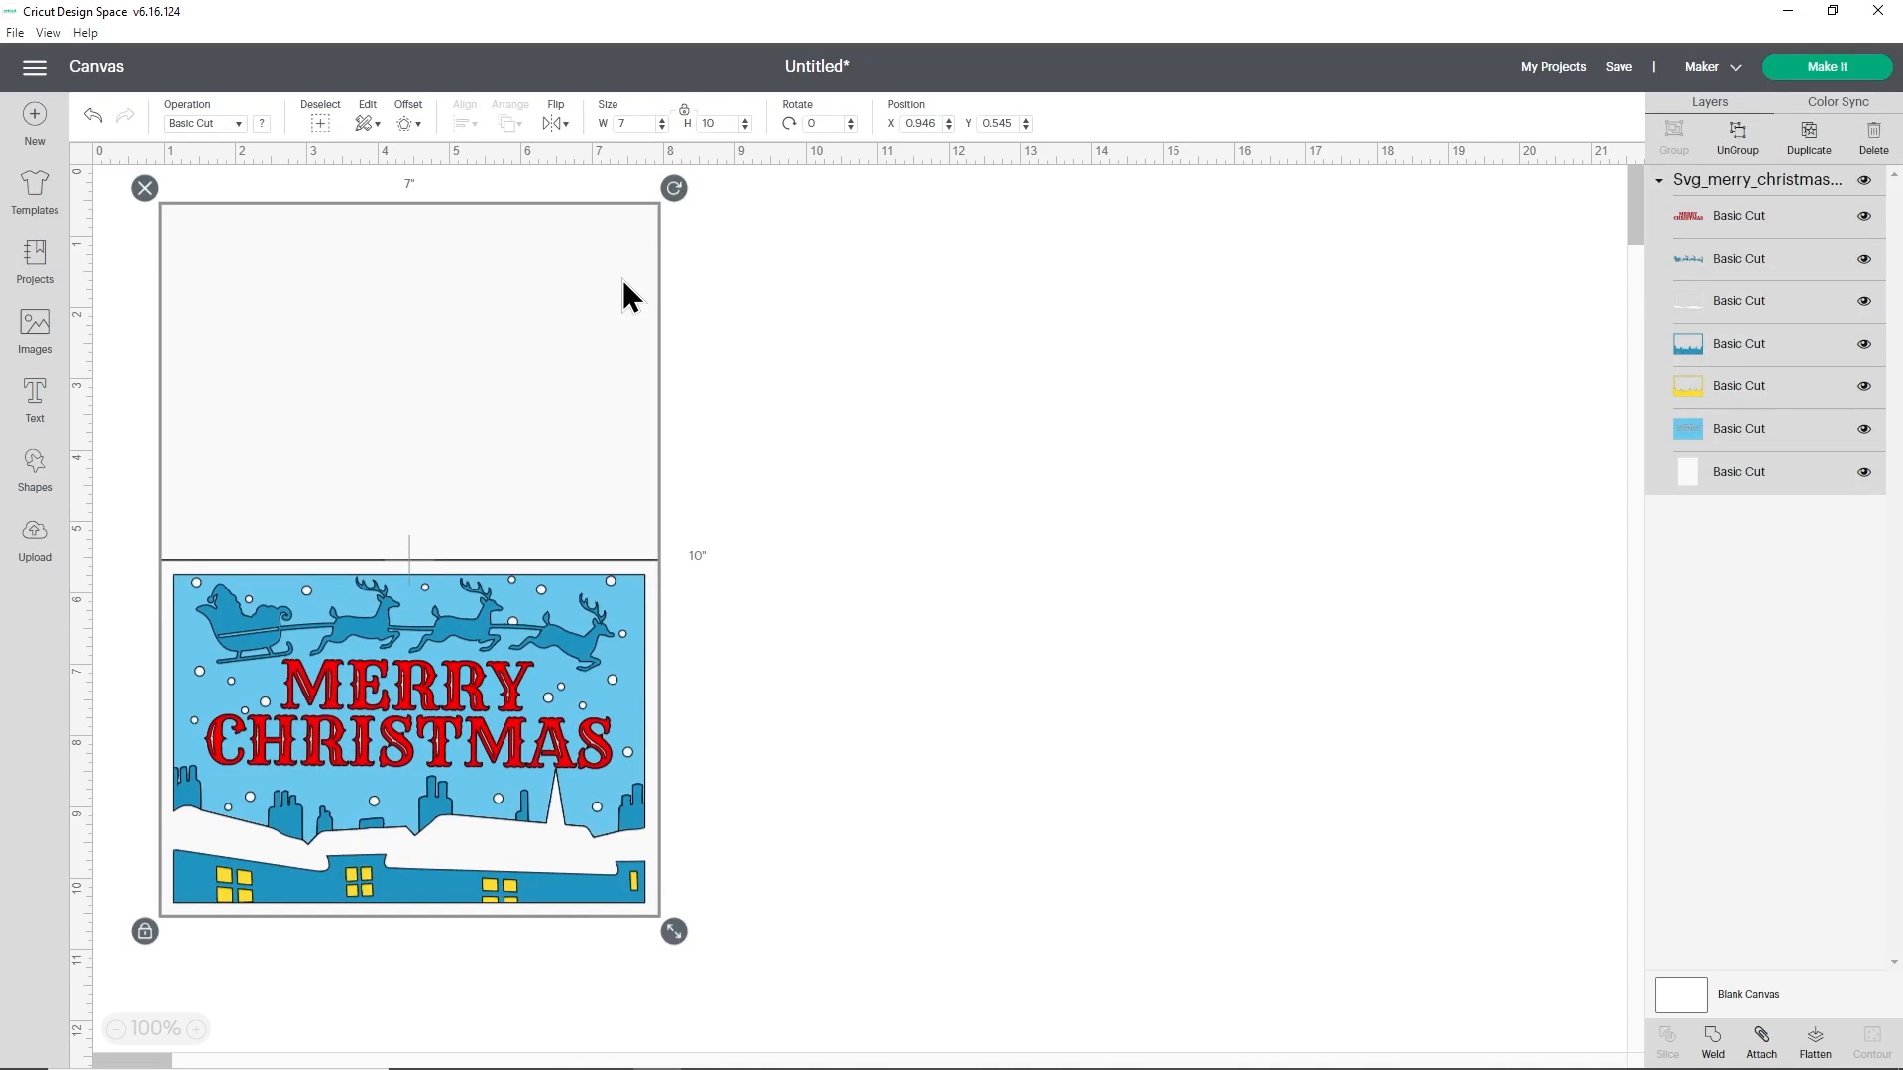
click(620, 125)
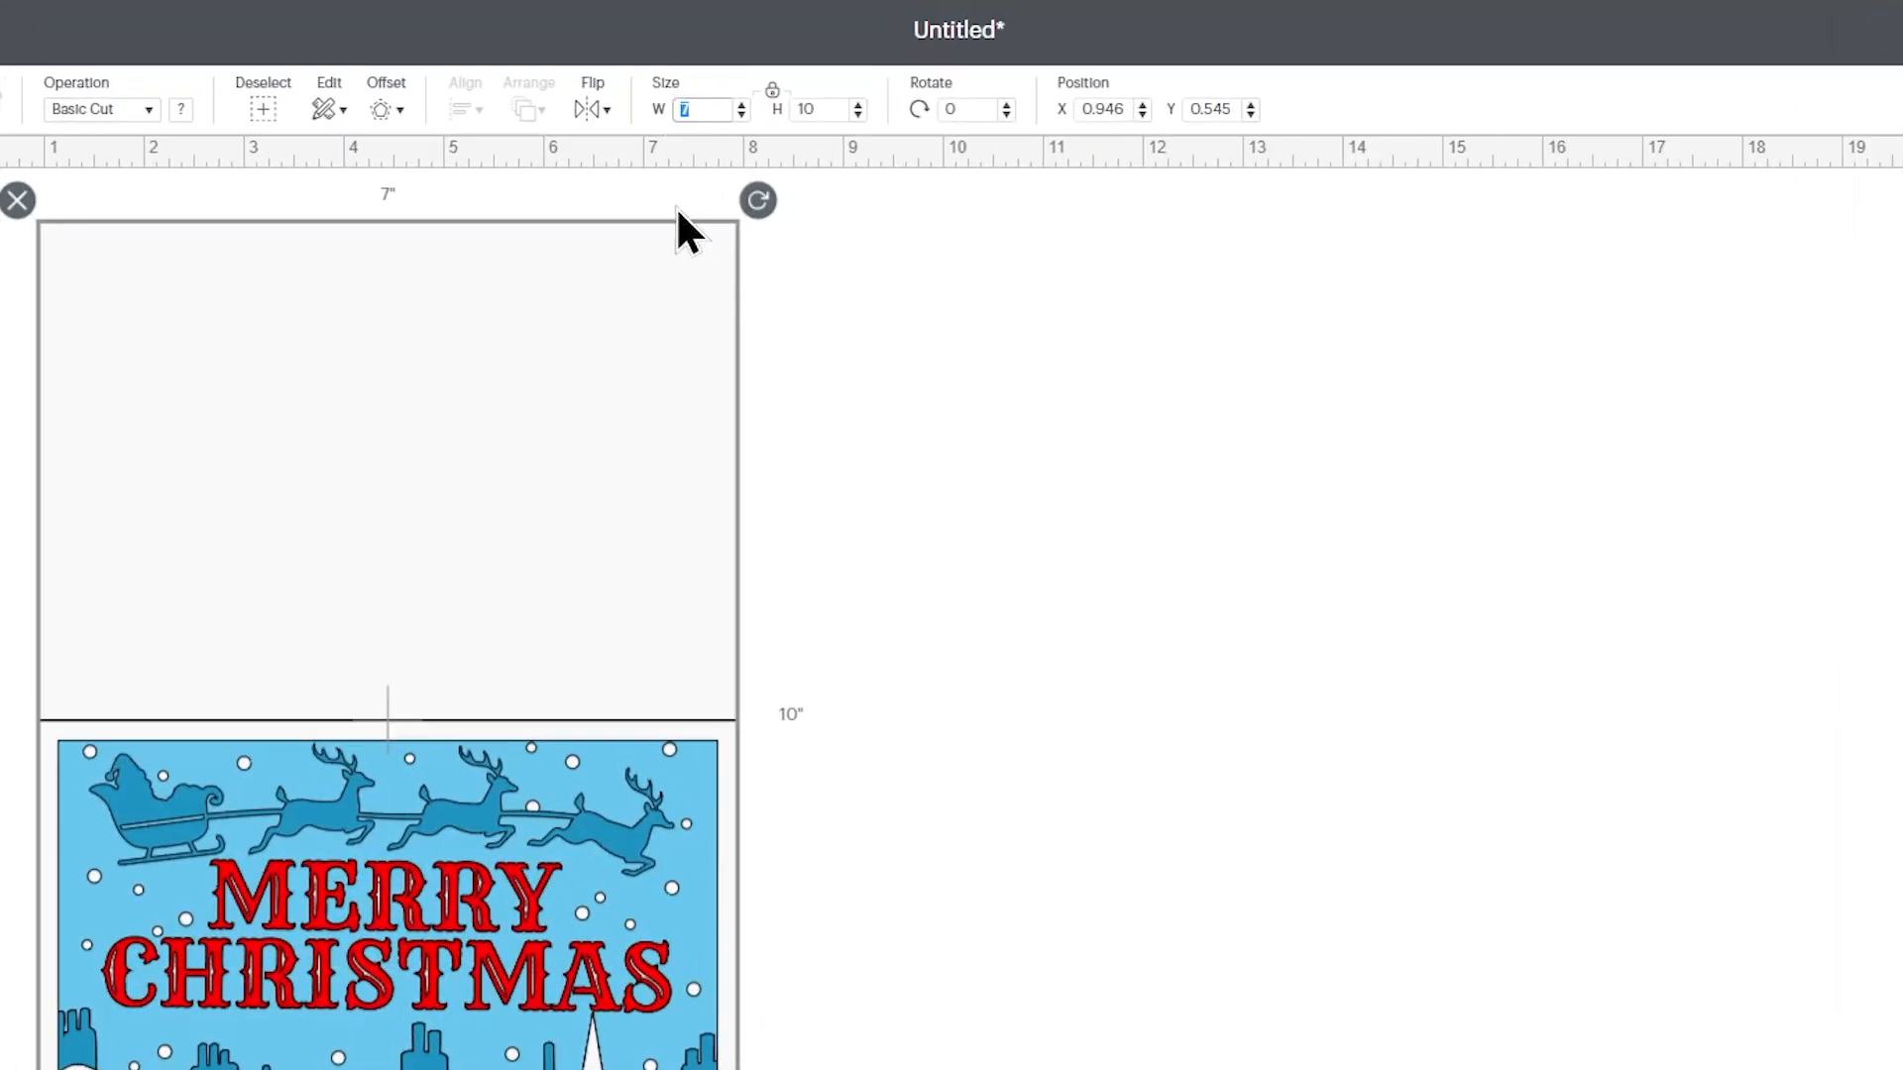
click(810, 110)
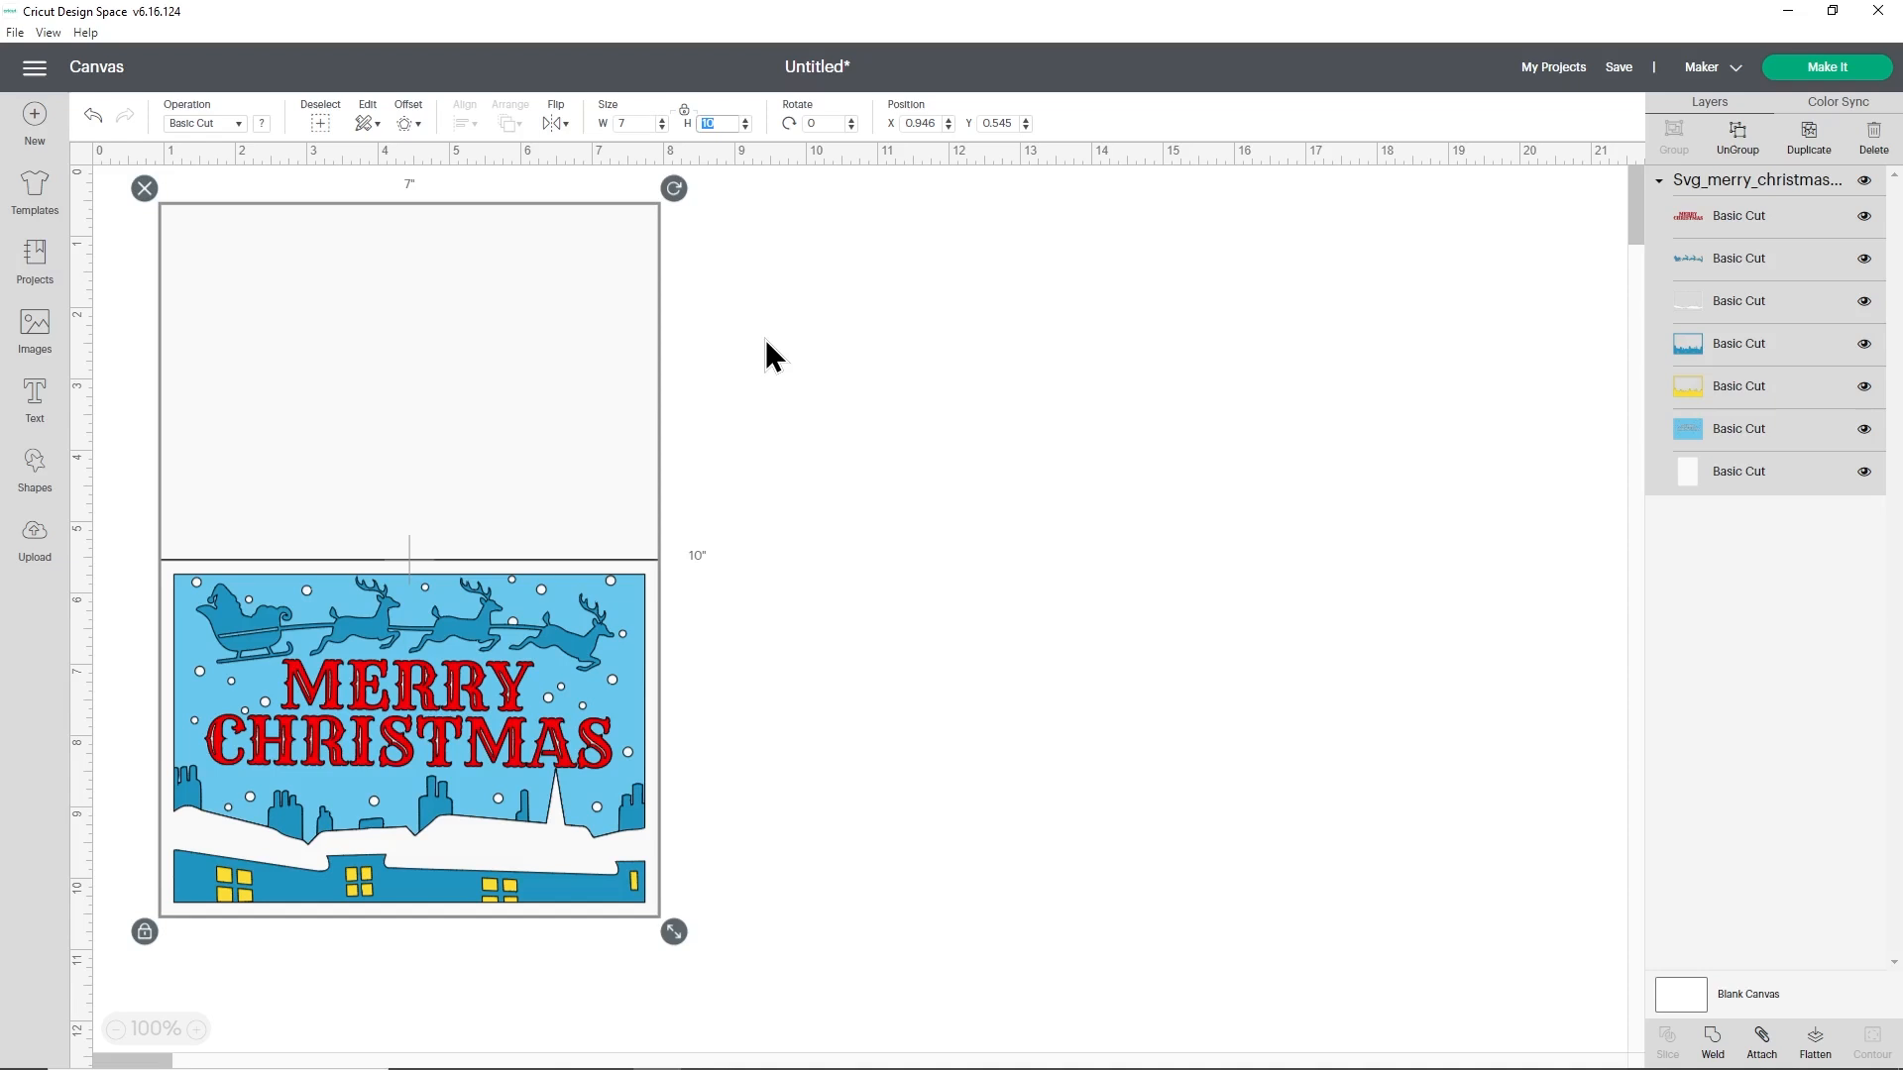
click(589, 339)
drag(590, 339, 581, 338)
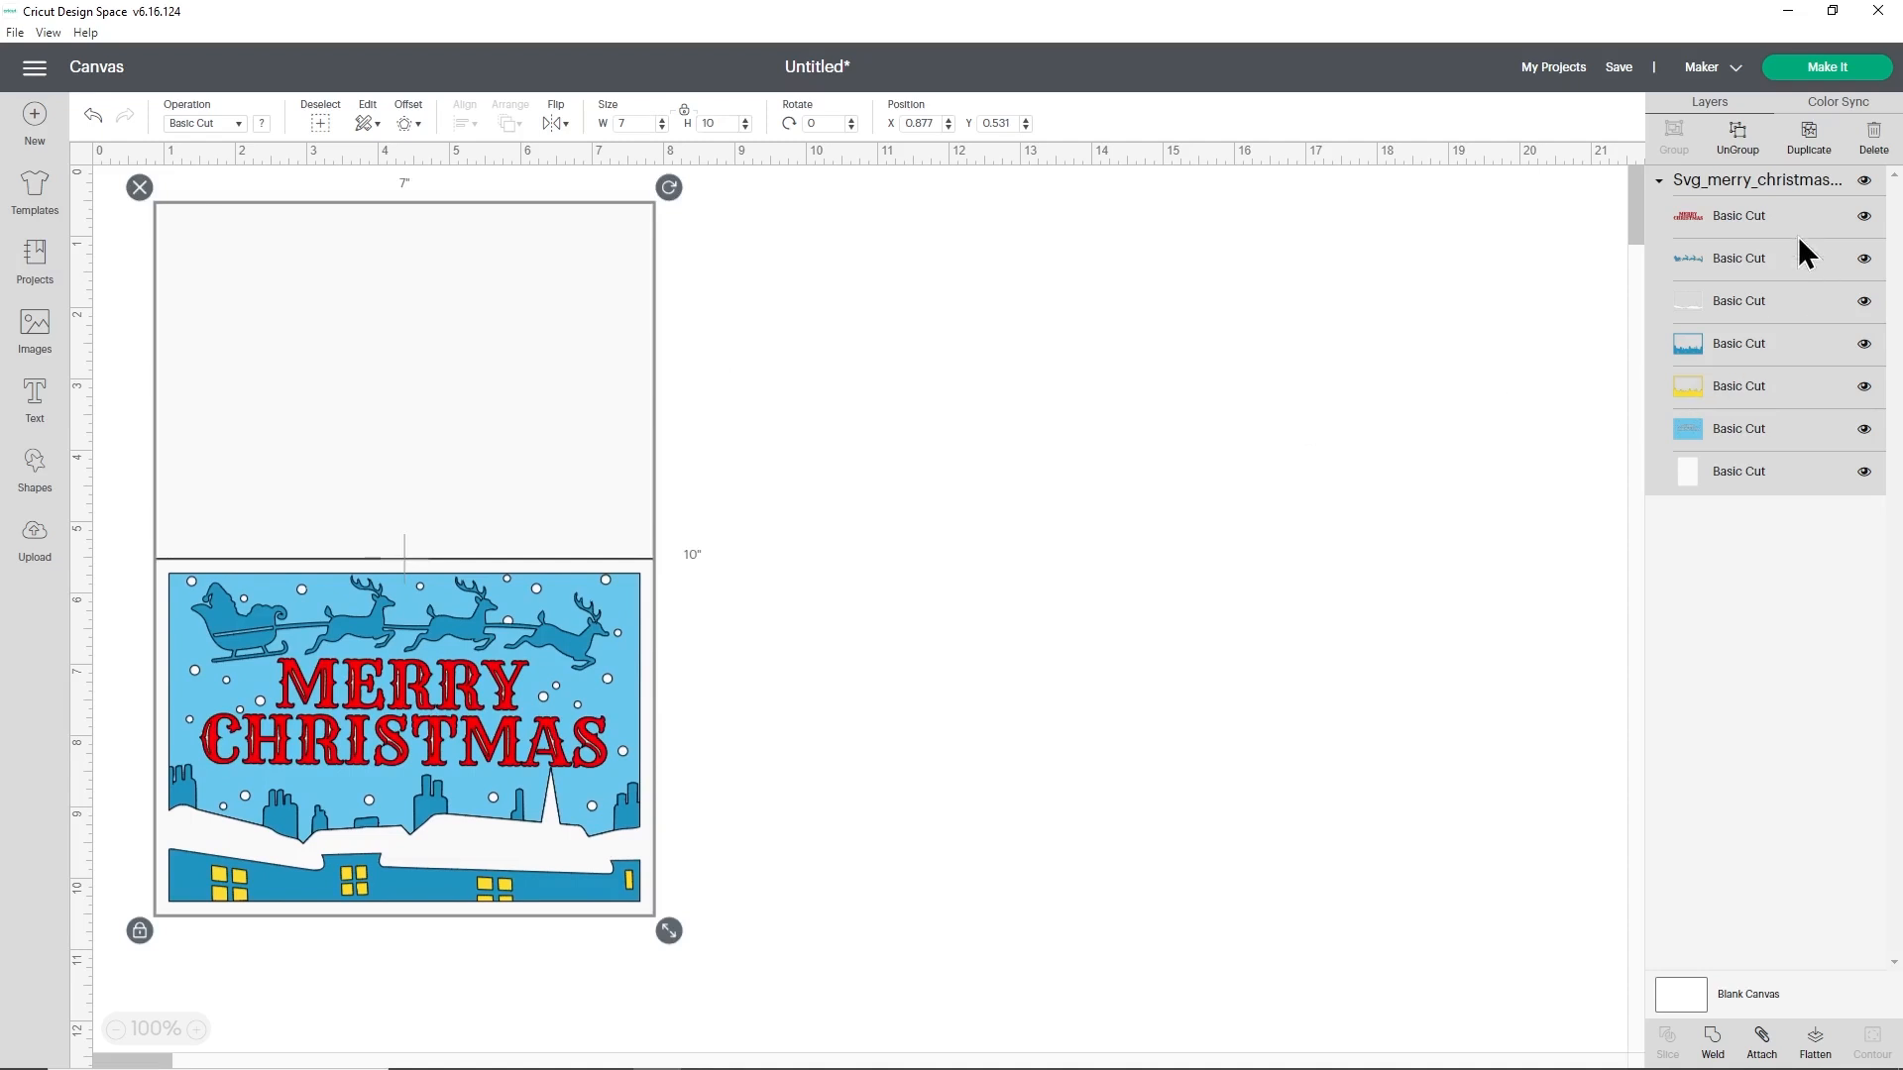
- Ungroup the card design and move the blank white card base to the empty area right of the artwork
click(1754, 153)
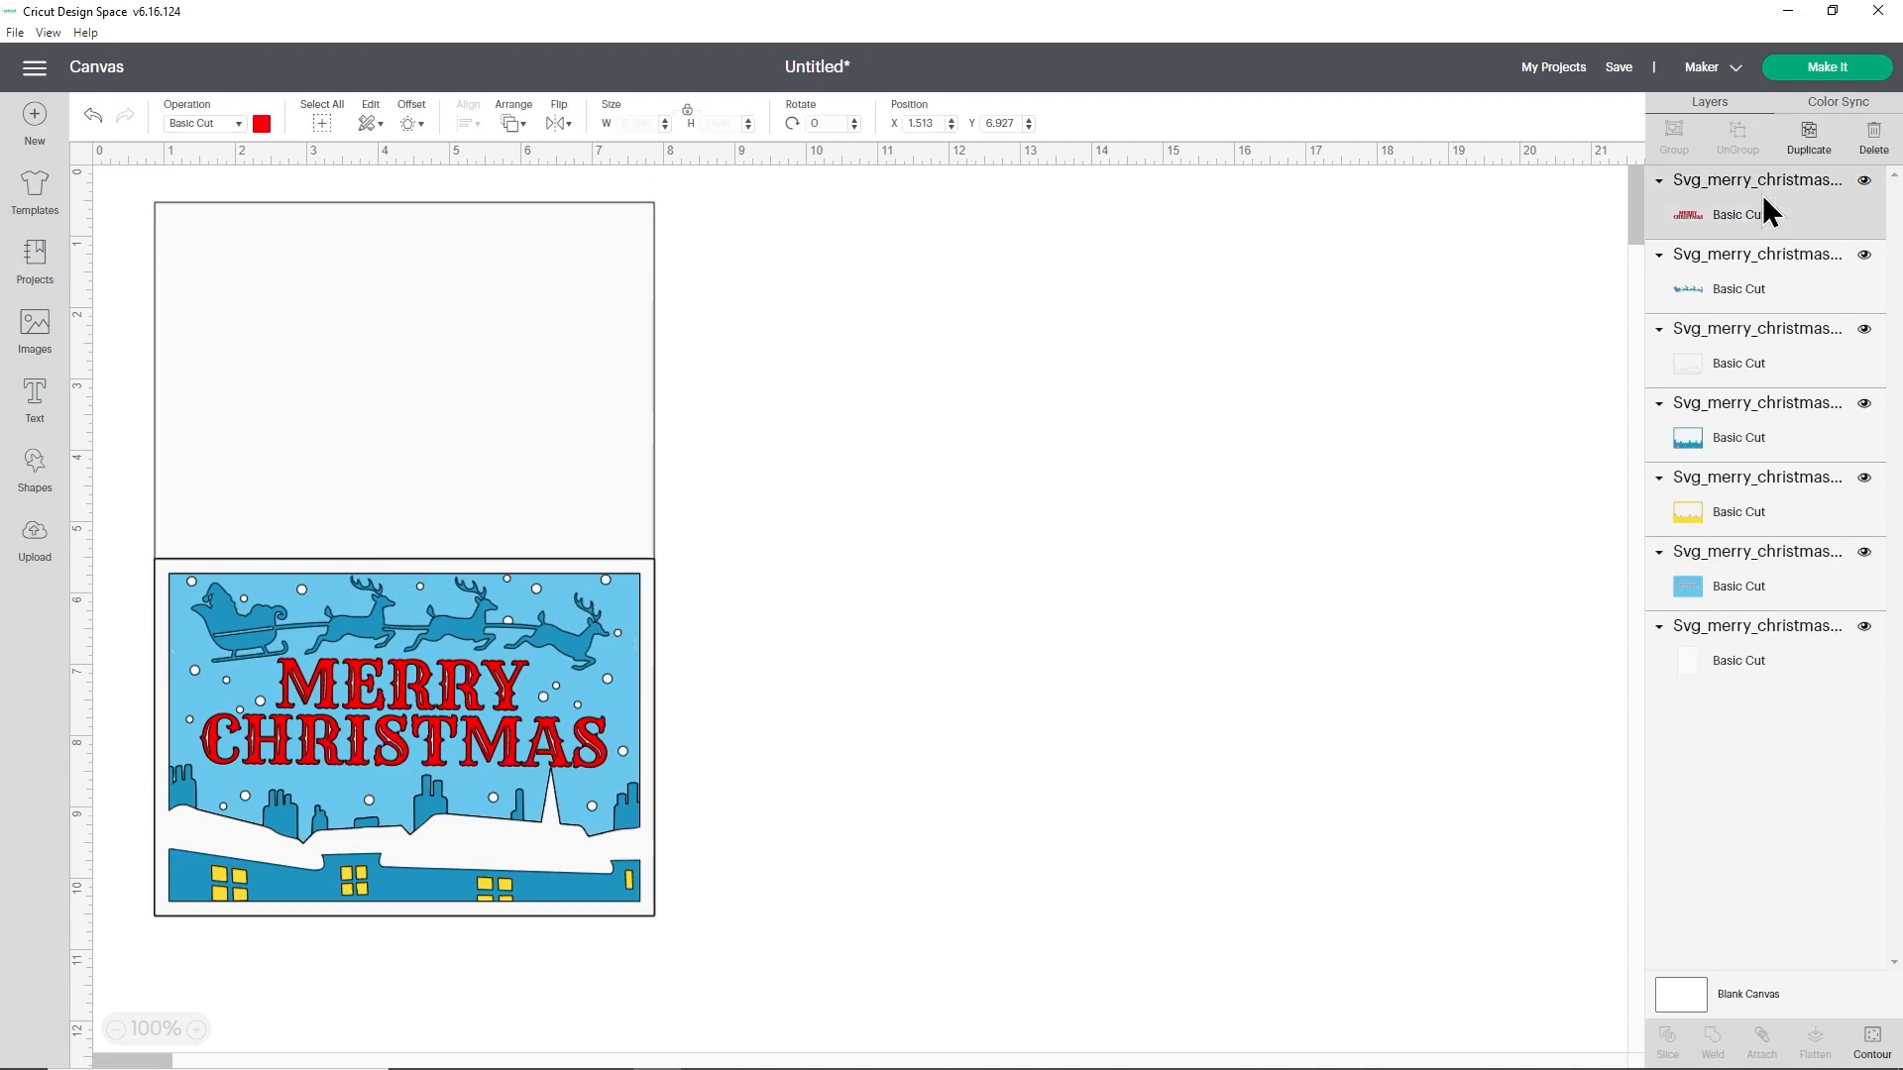
click(1768, 211)
click(1753, 351)
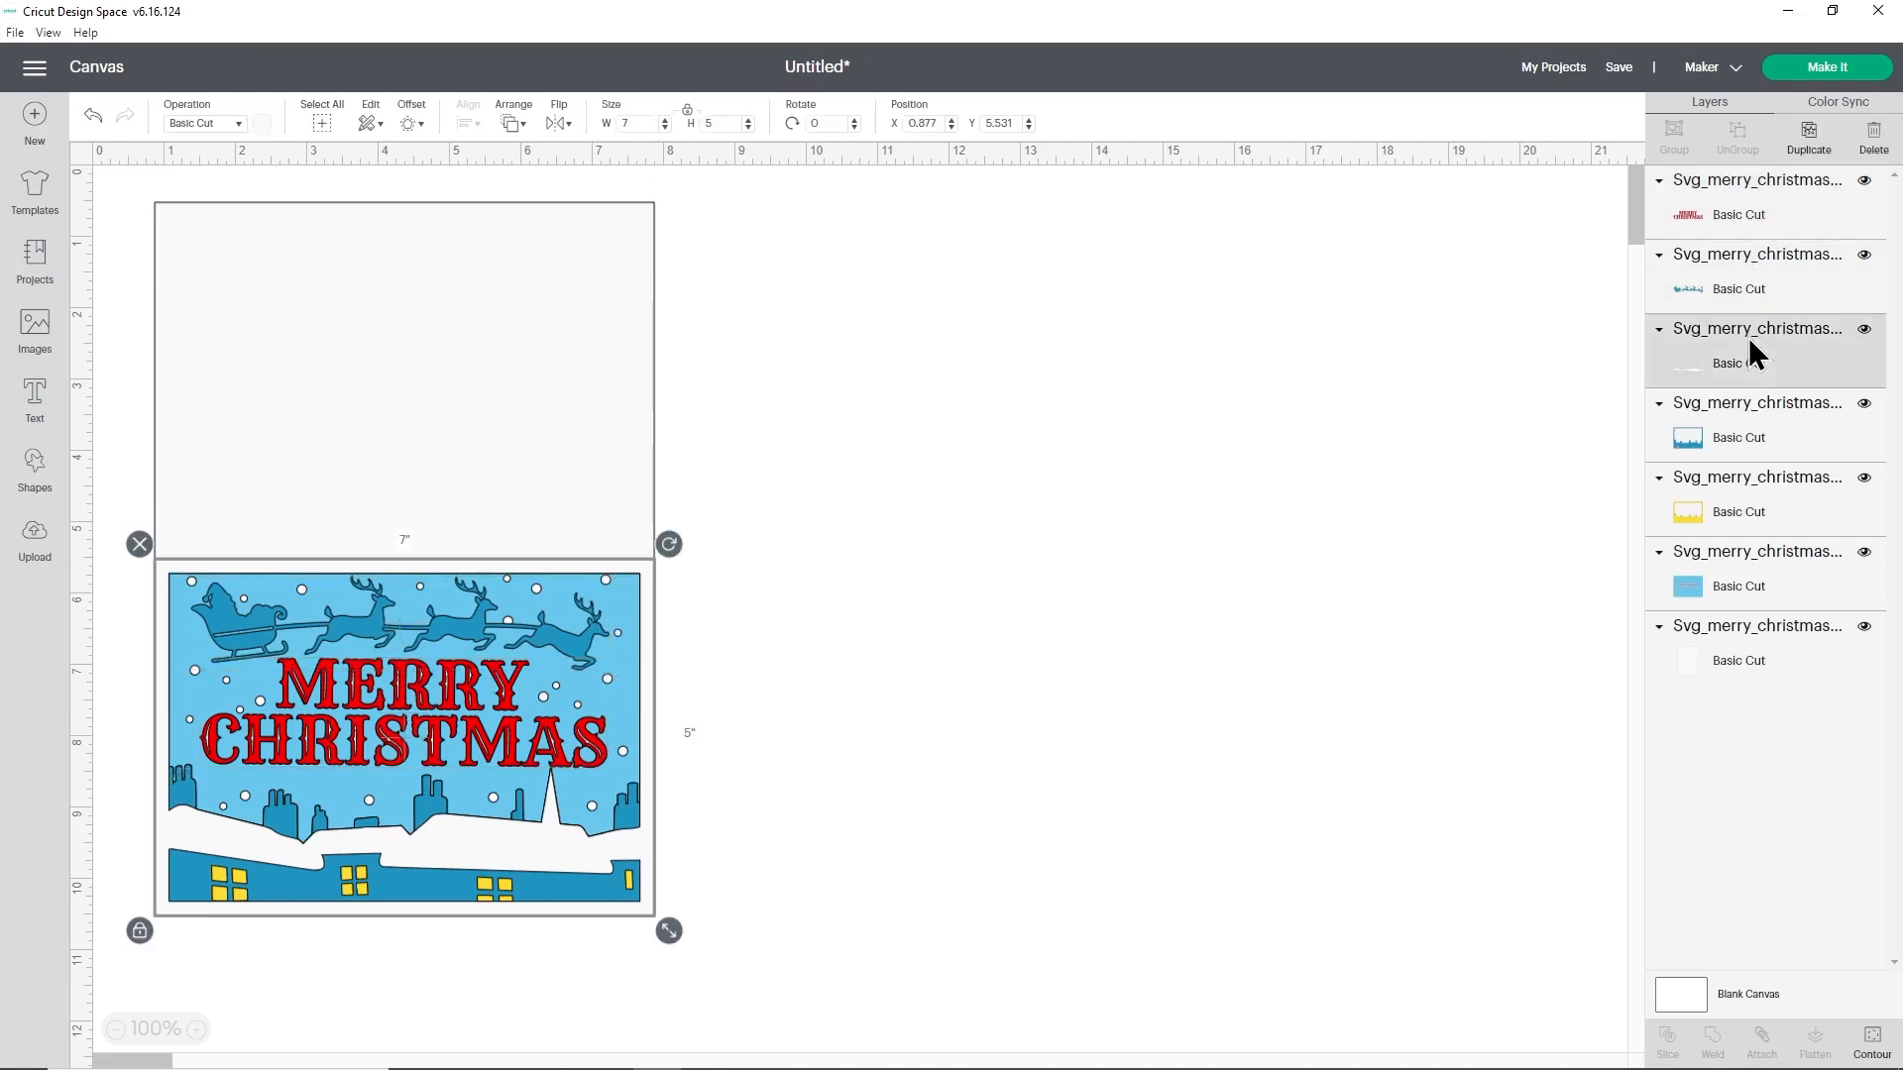
click(1754, 639)
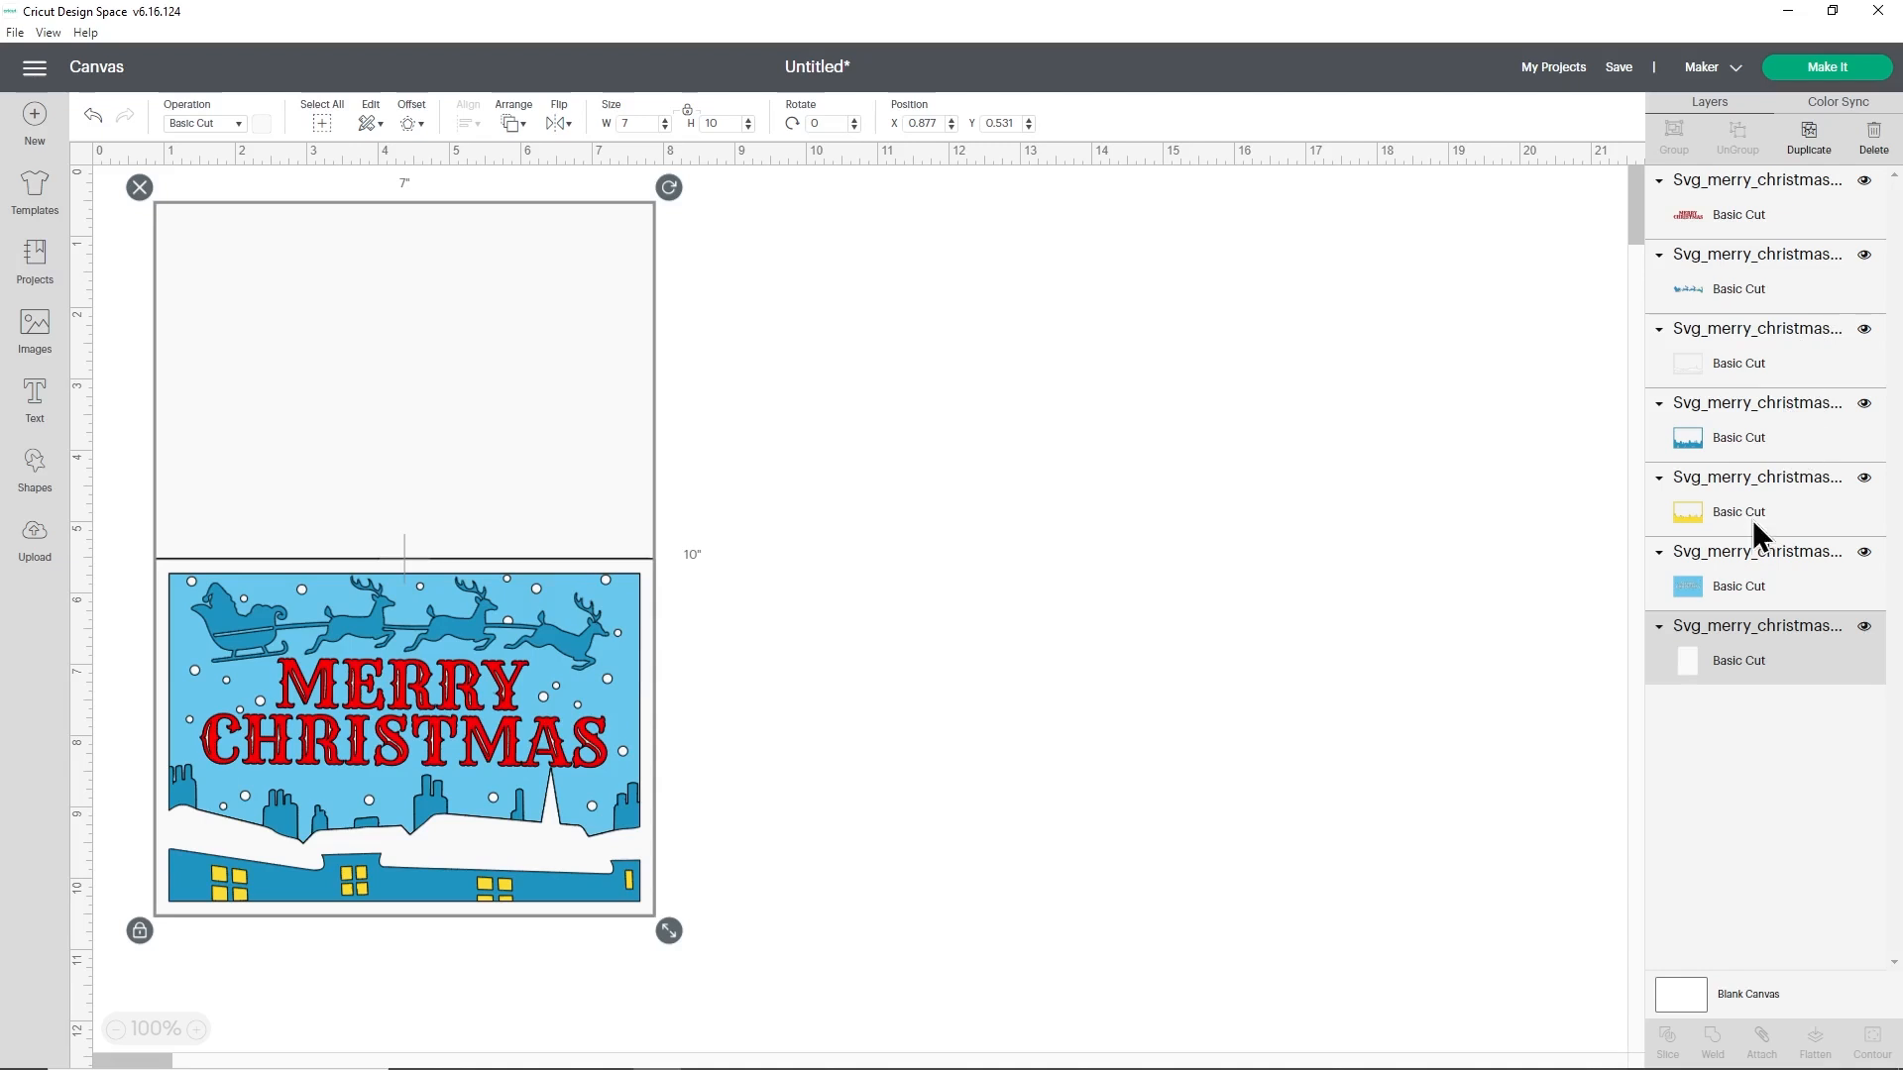
drag(547, 293, 1295, 281)
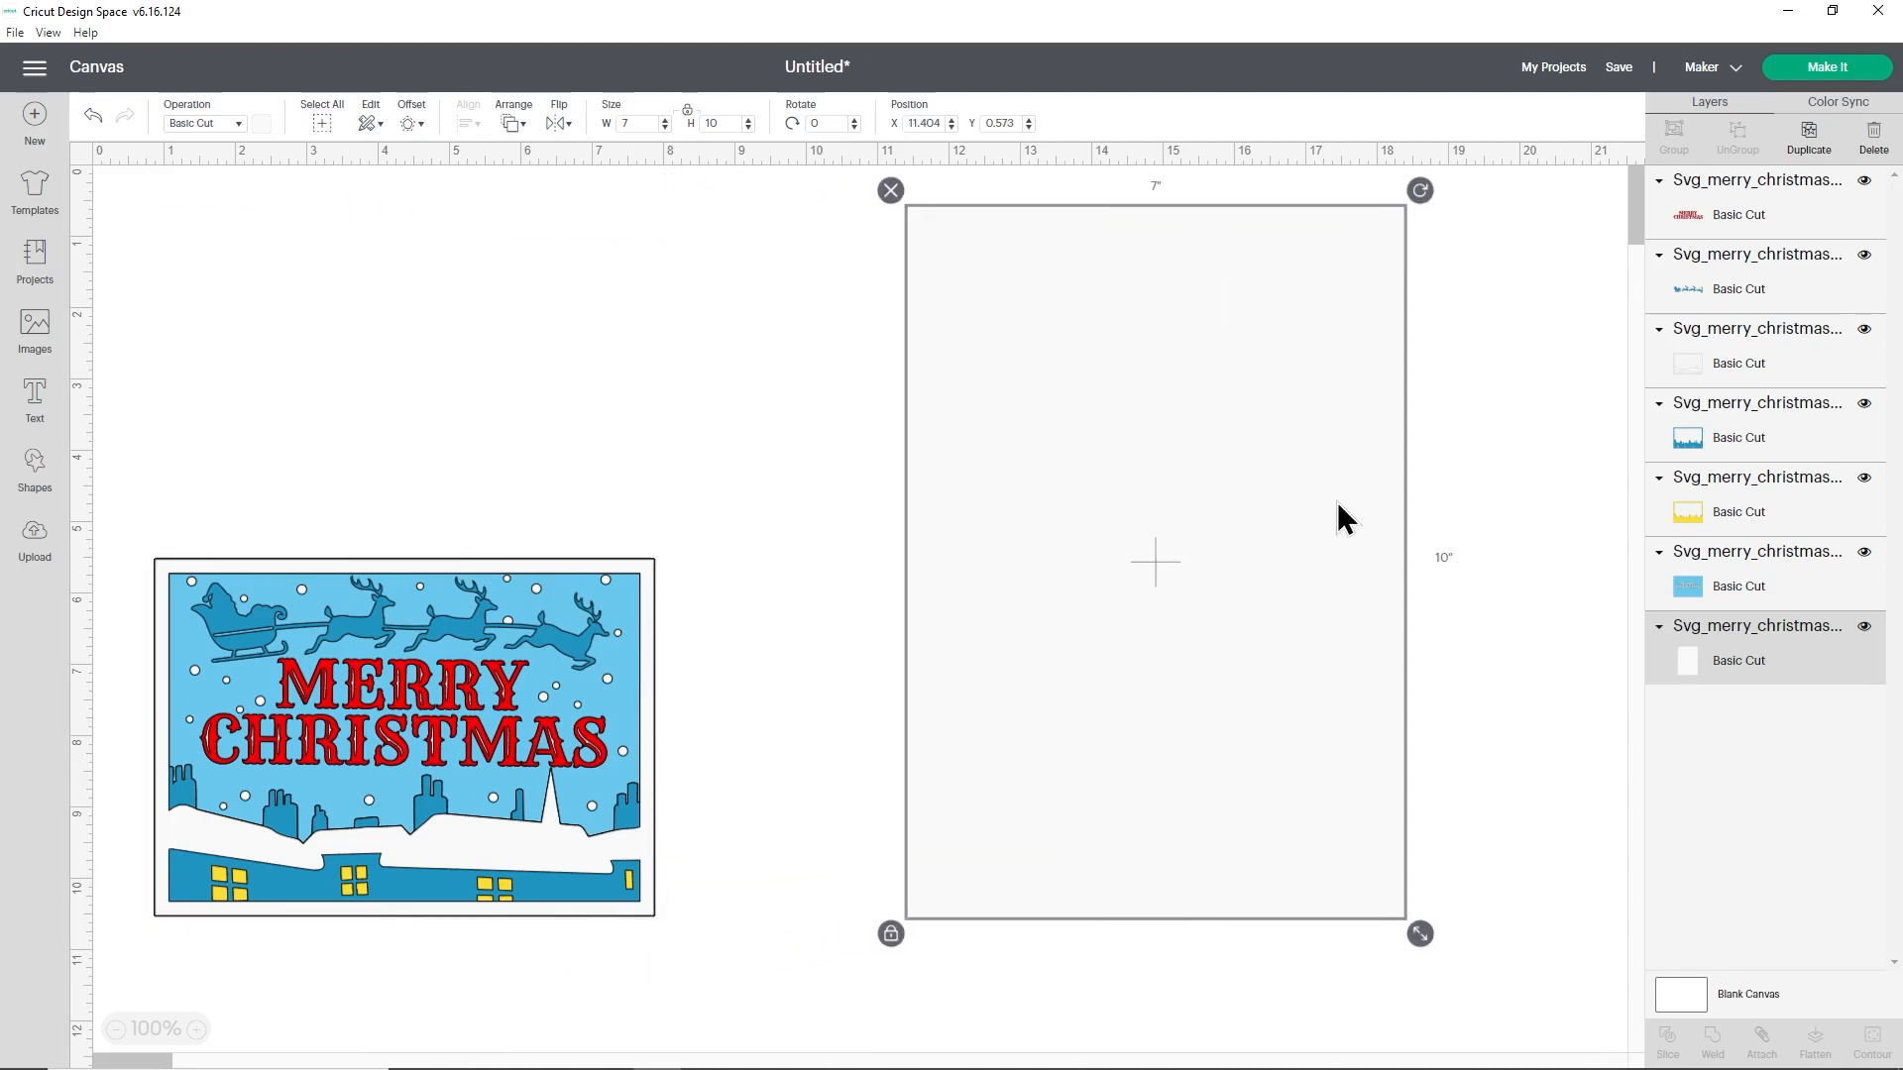
- Group all the Merry Christmas artwork layers without the card base and shift the group slightly down and left
drag(106, 502, 689, 941)
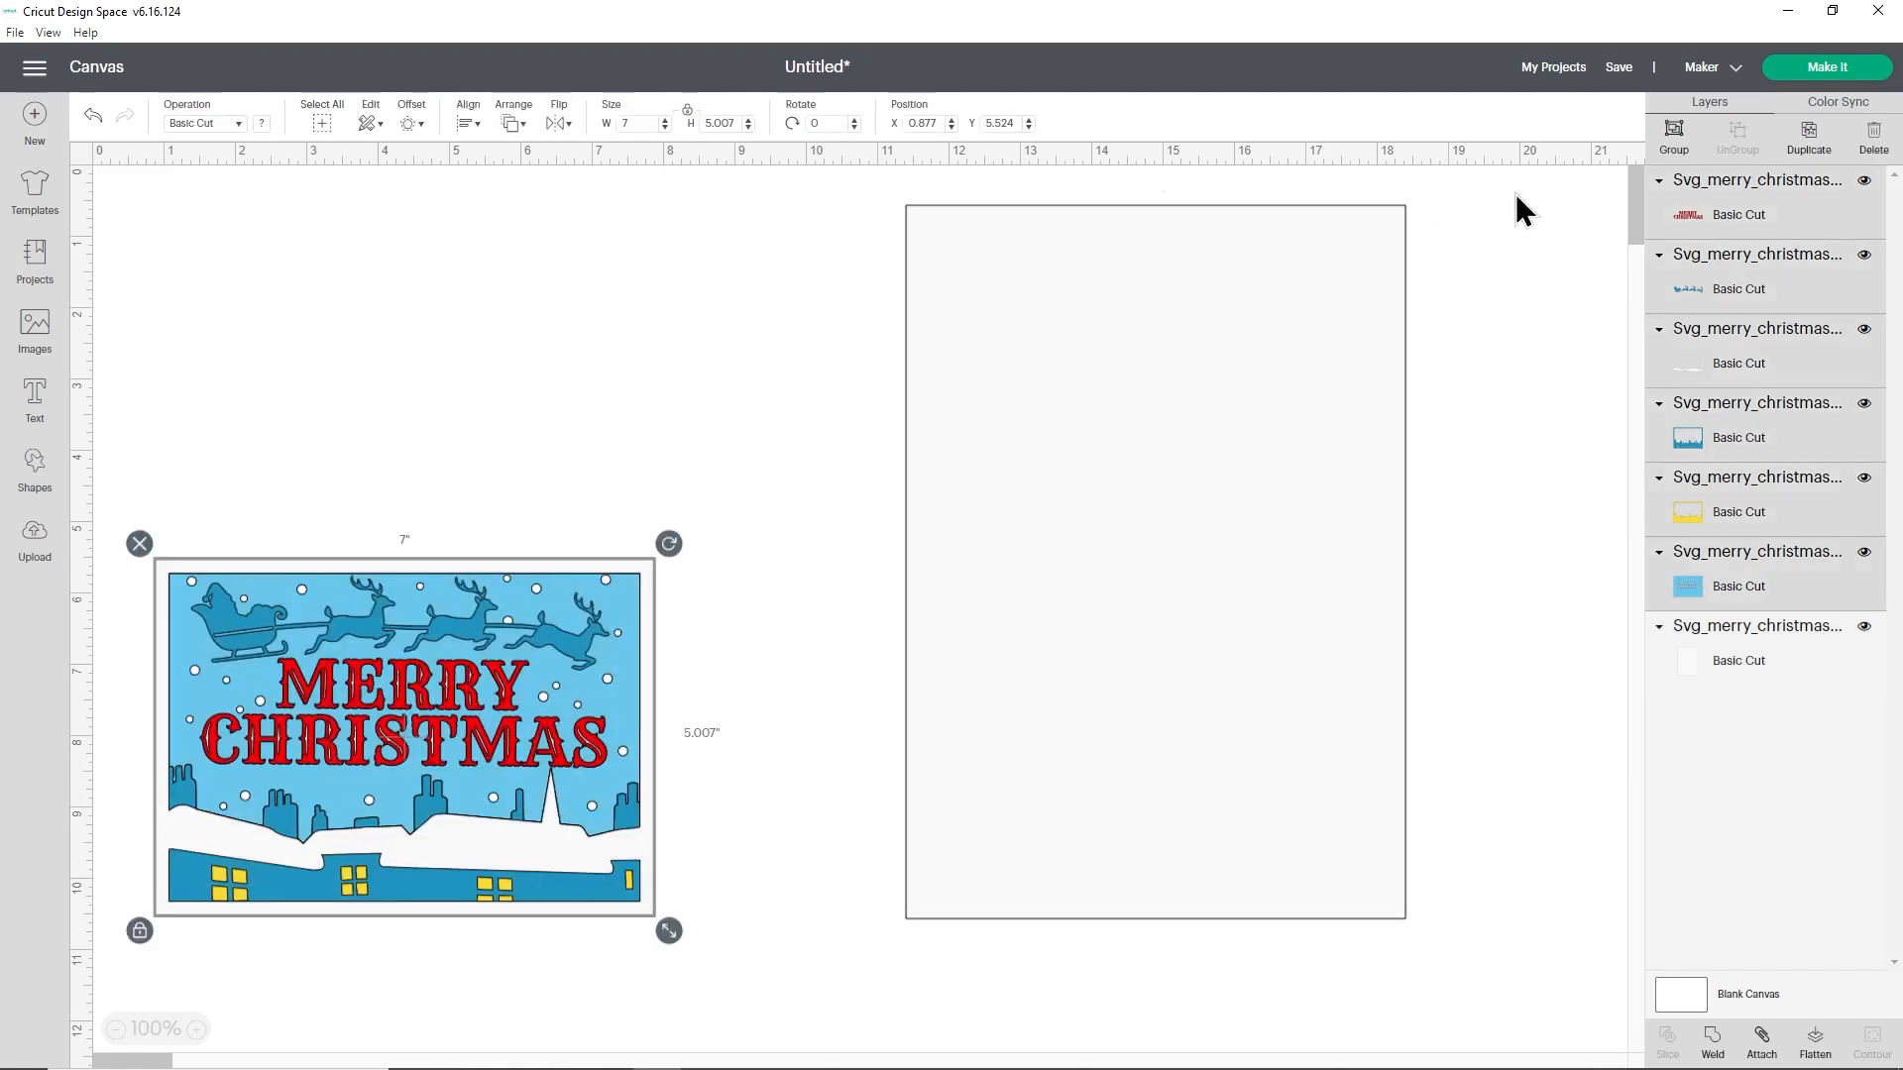
click(1674, 146)
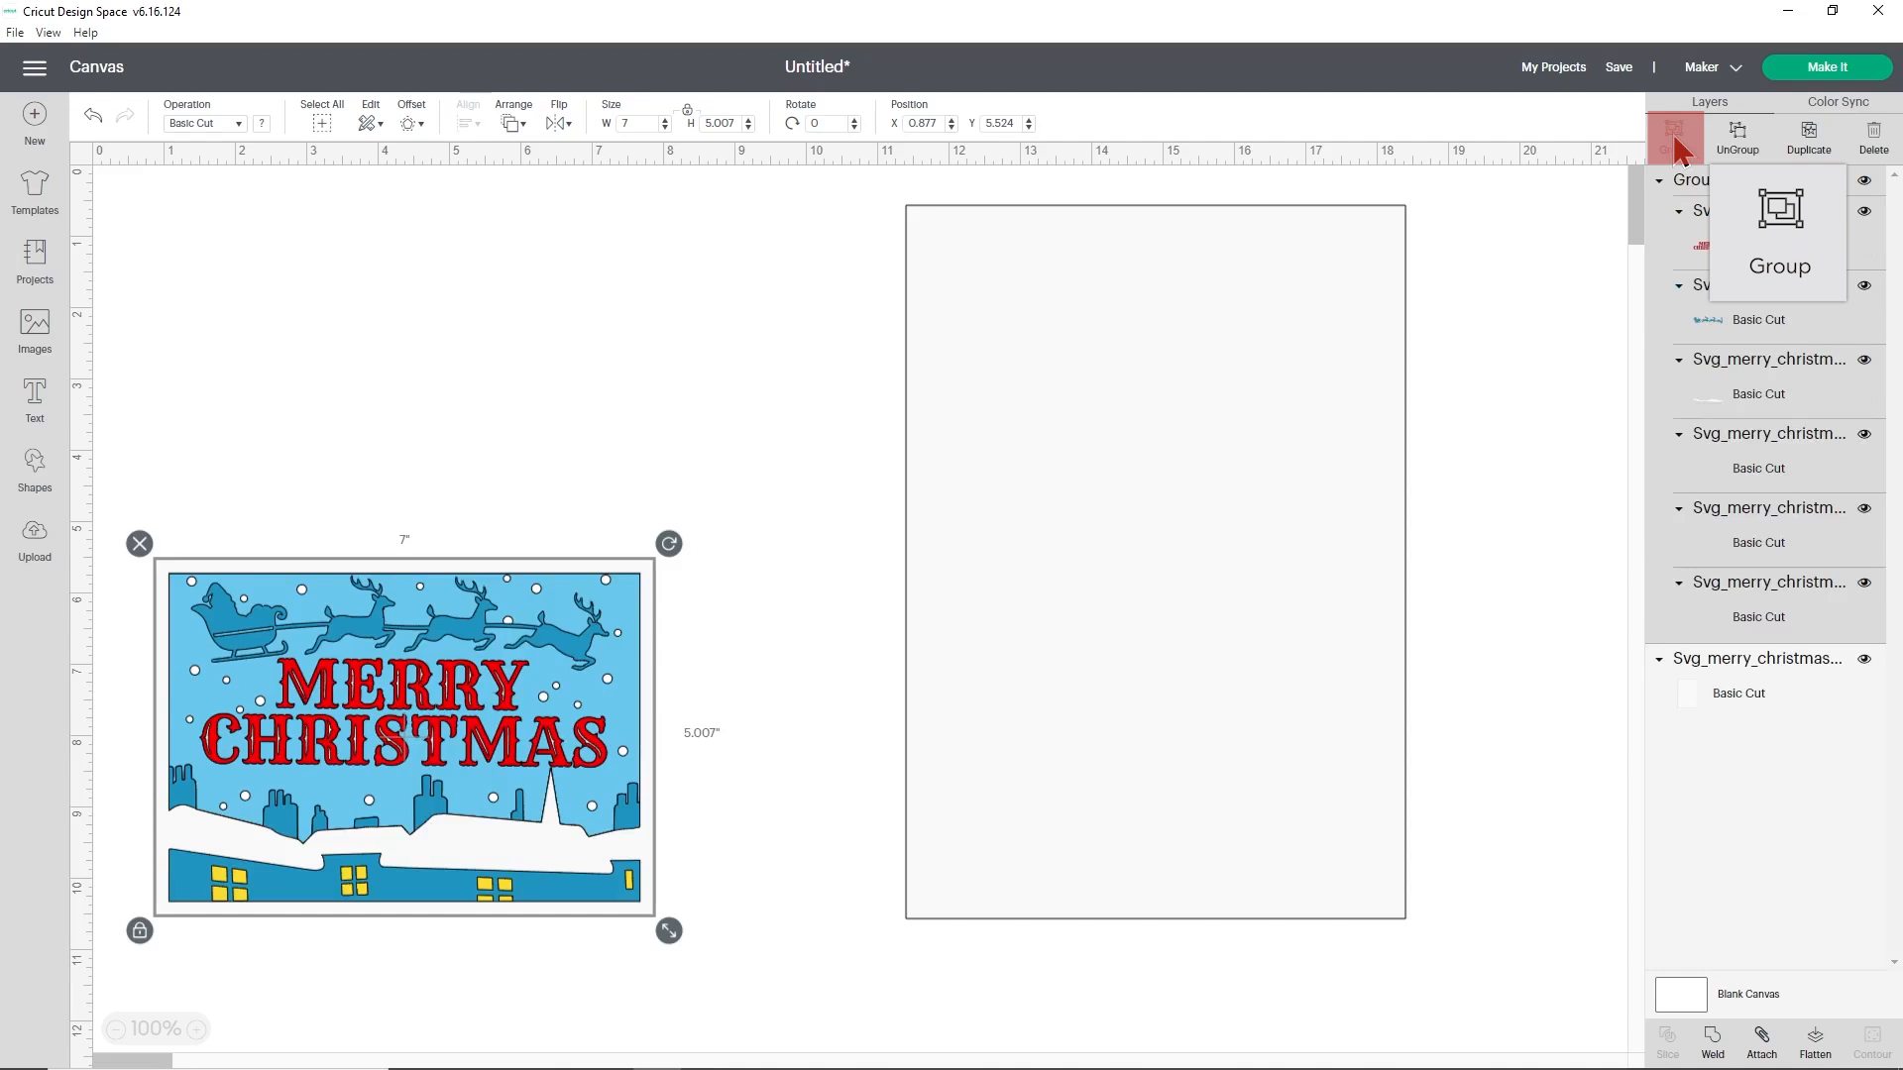
drag(470, 690, 456, 706)
click(670, 467)
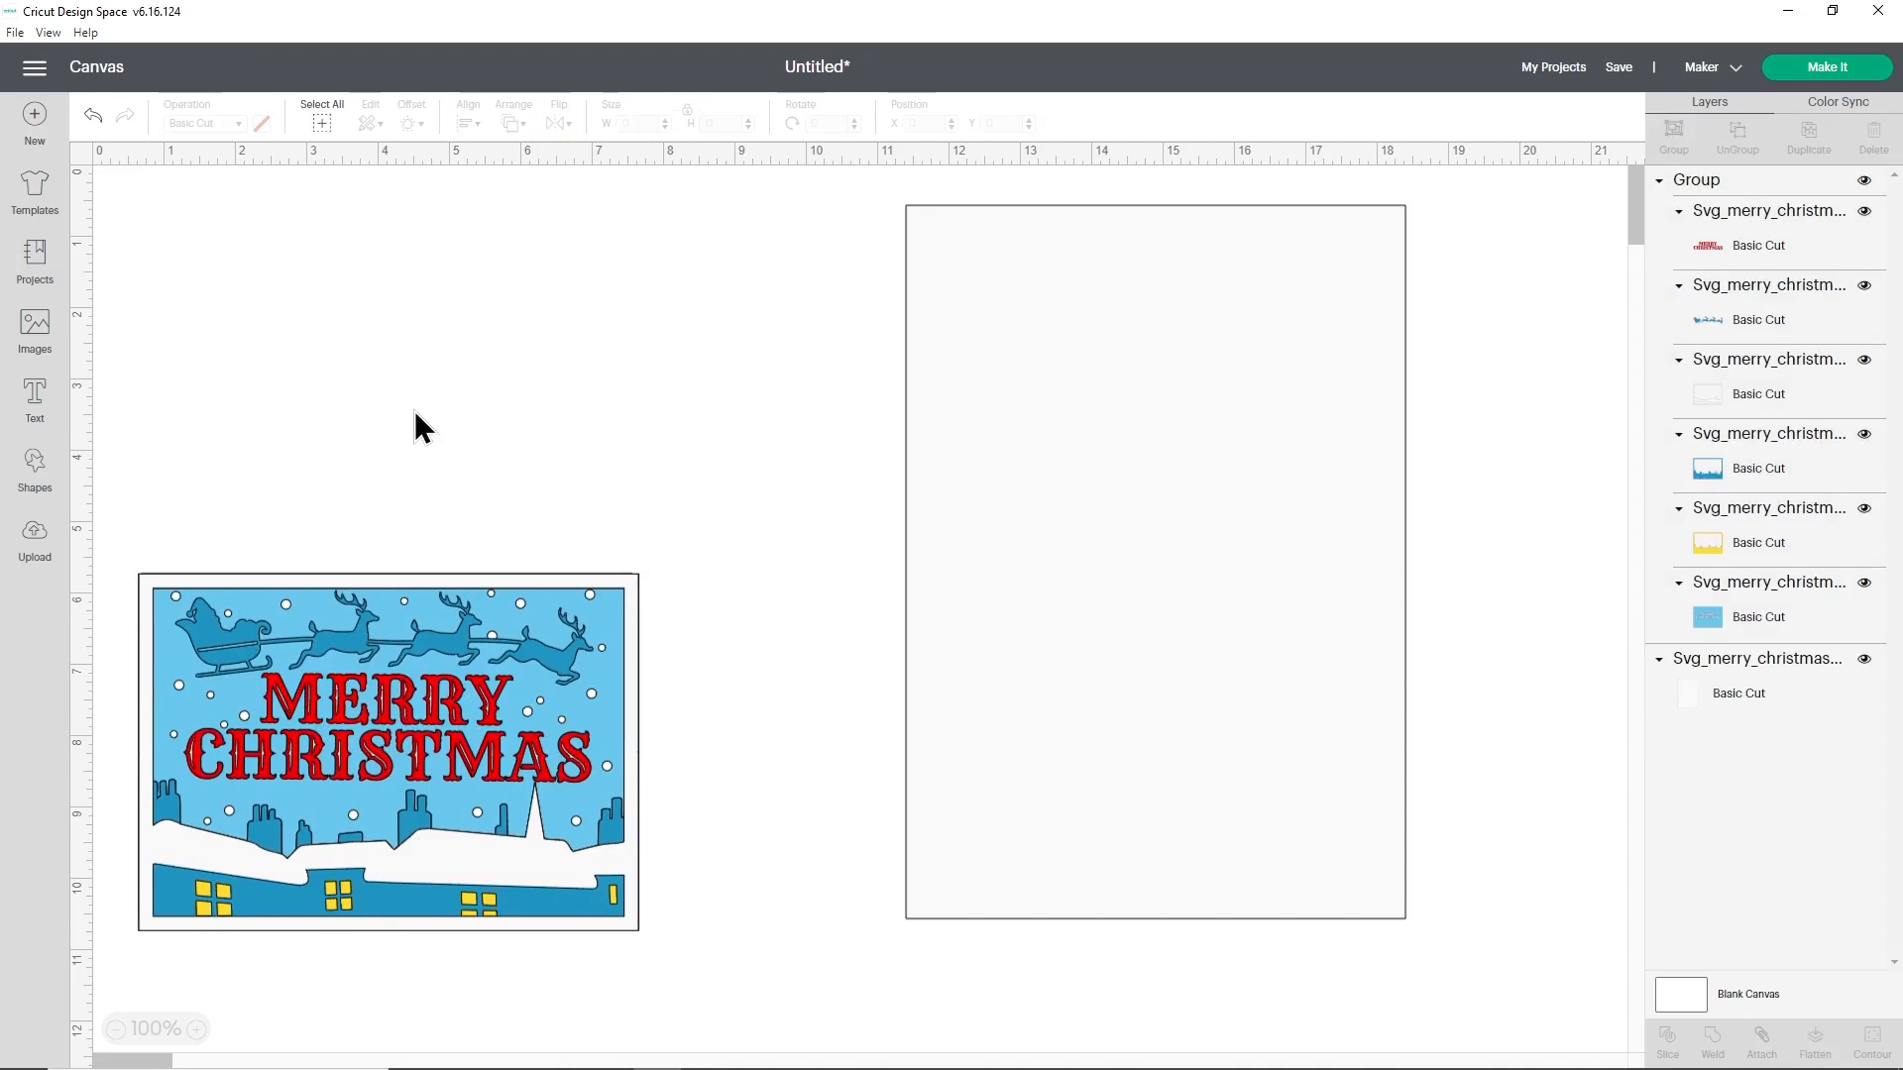
- Insert a score line and place it in the empty space between the artwork and the card base
click(35, 476)
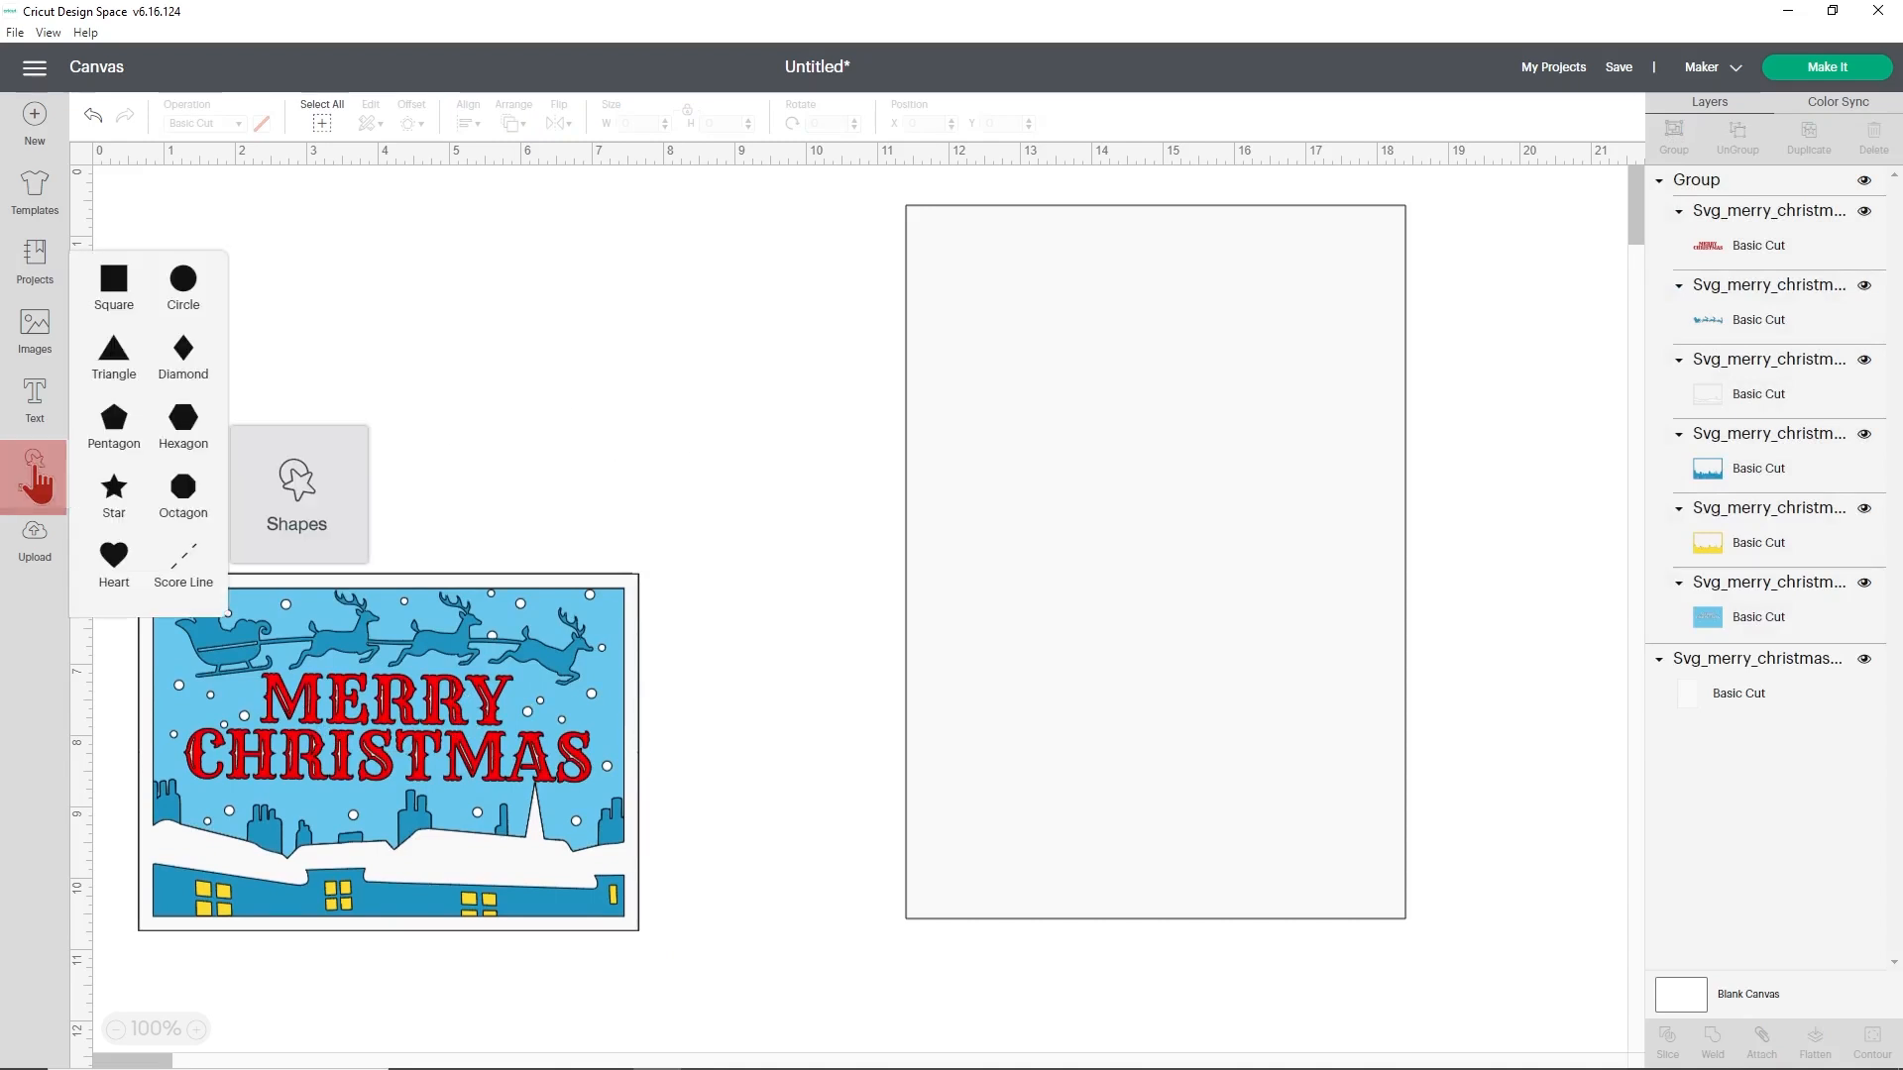
click(183, 560)
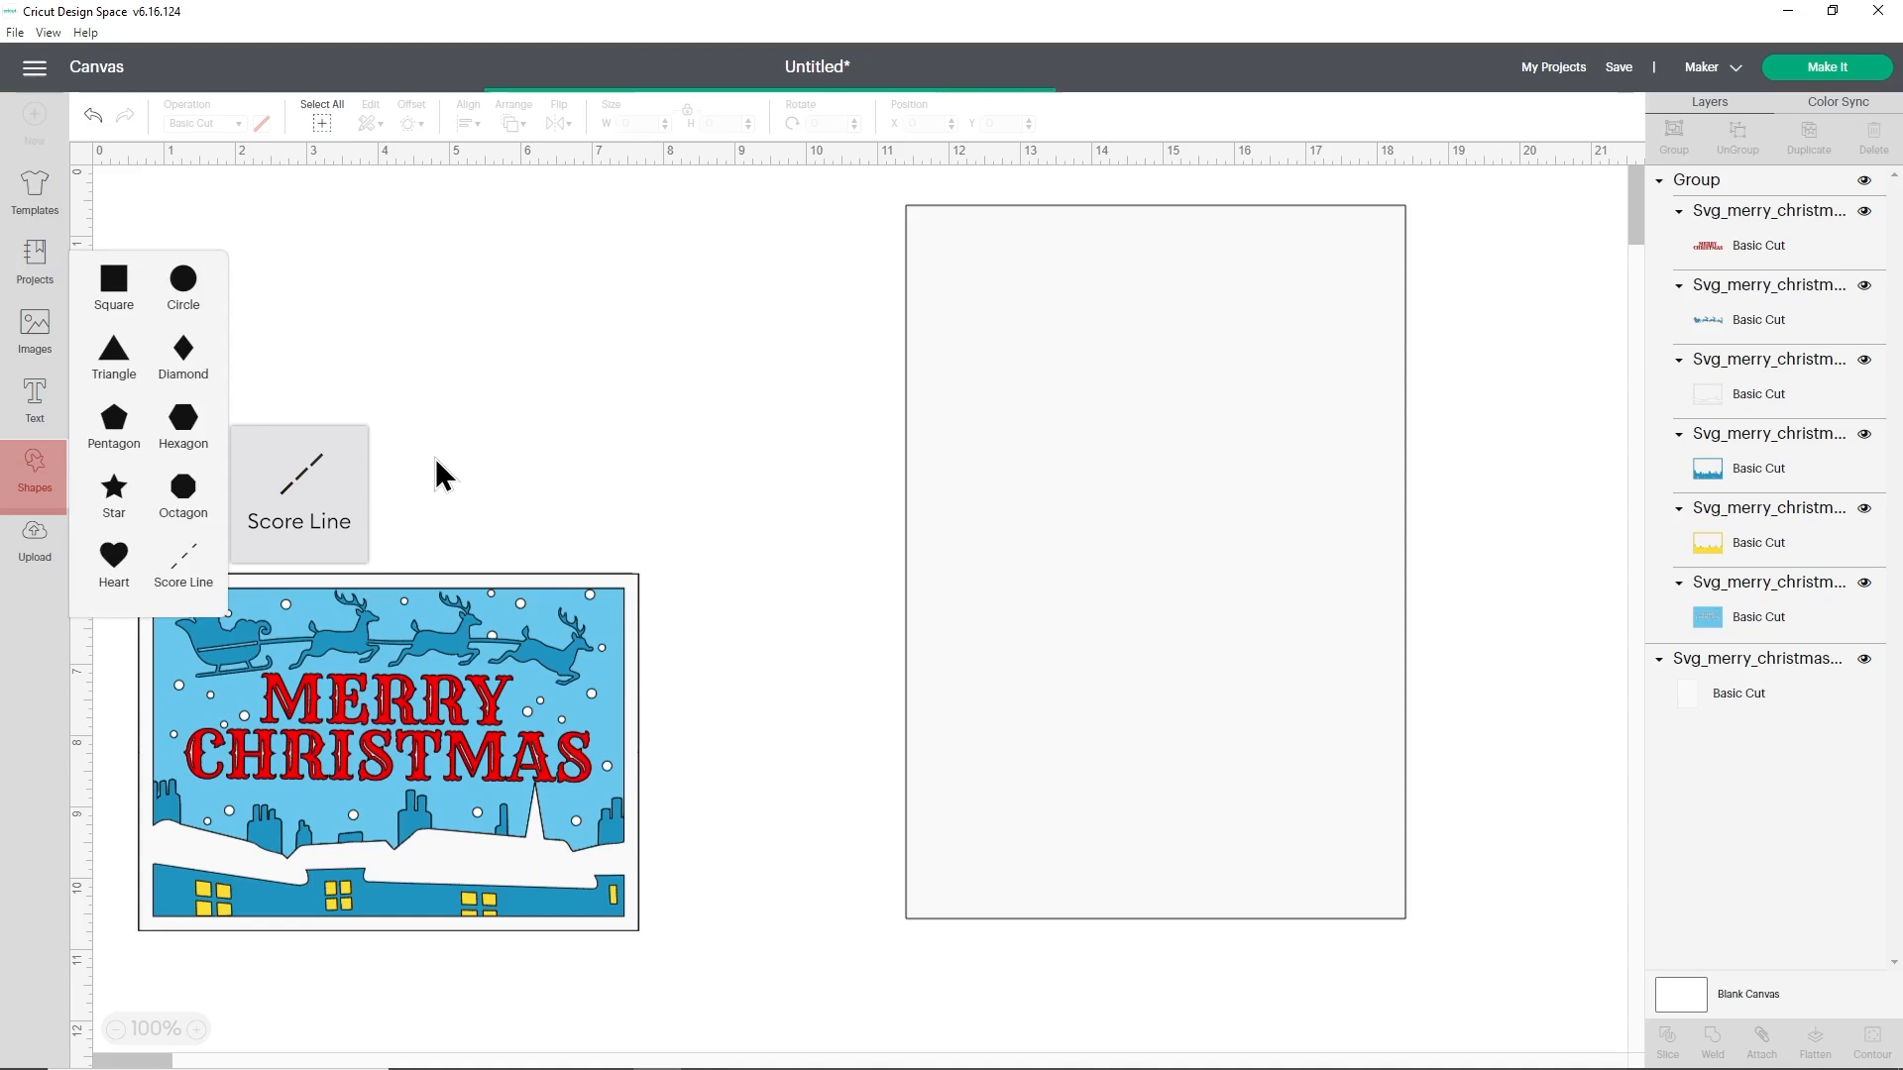
drag(174, 347, 654, 360)
click(674, 365)
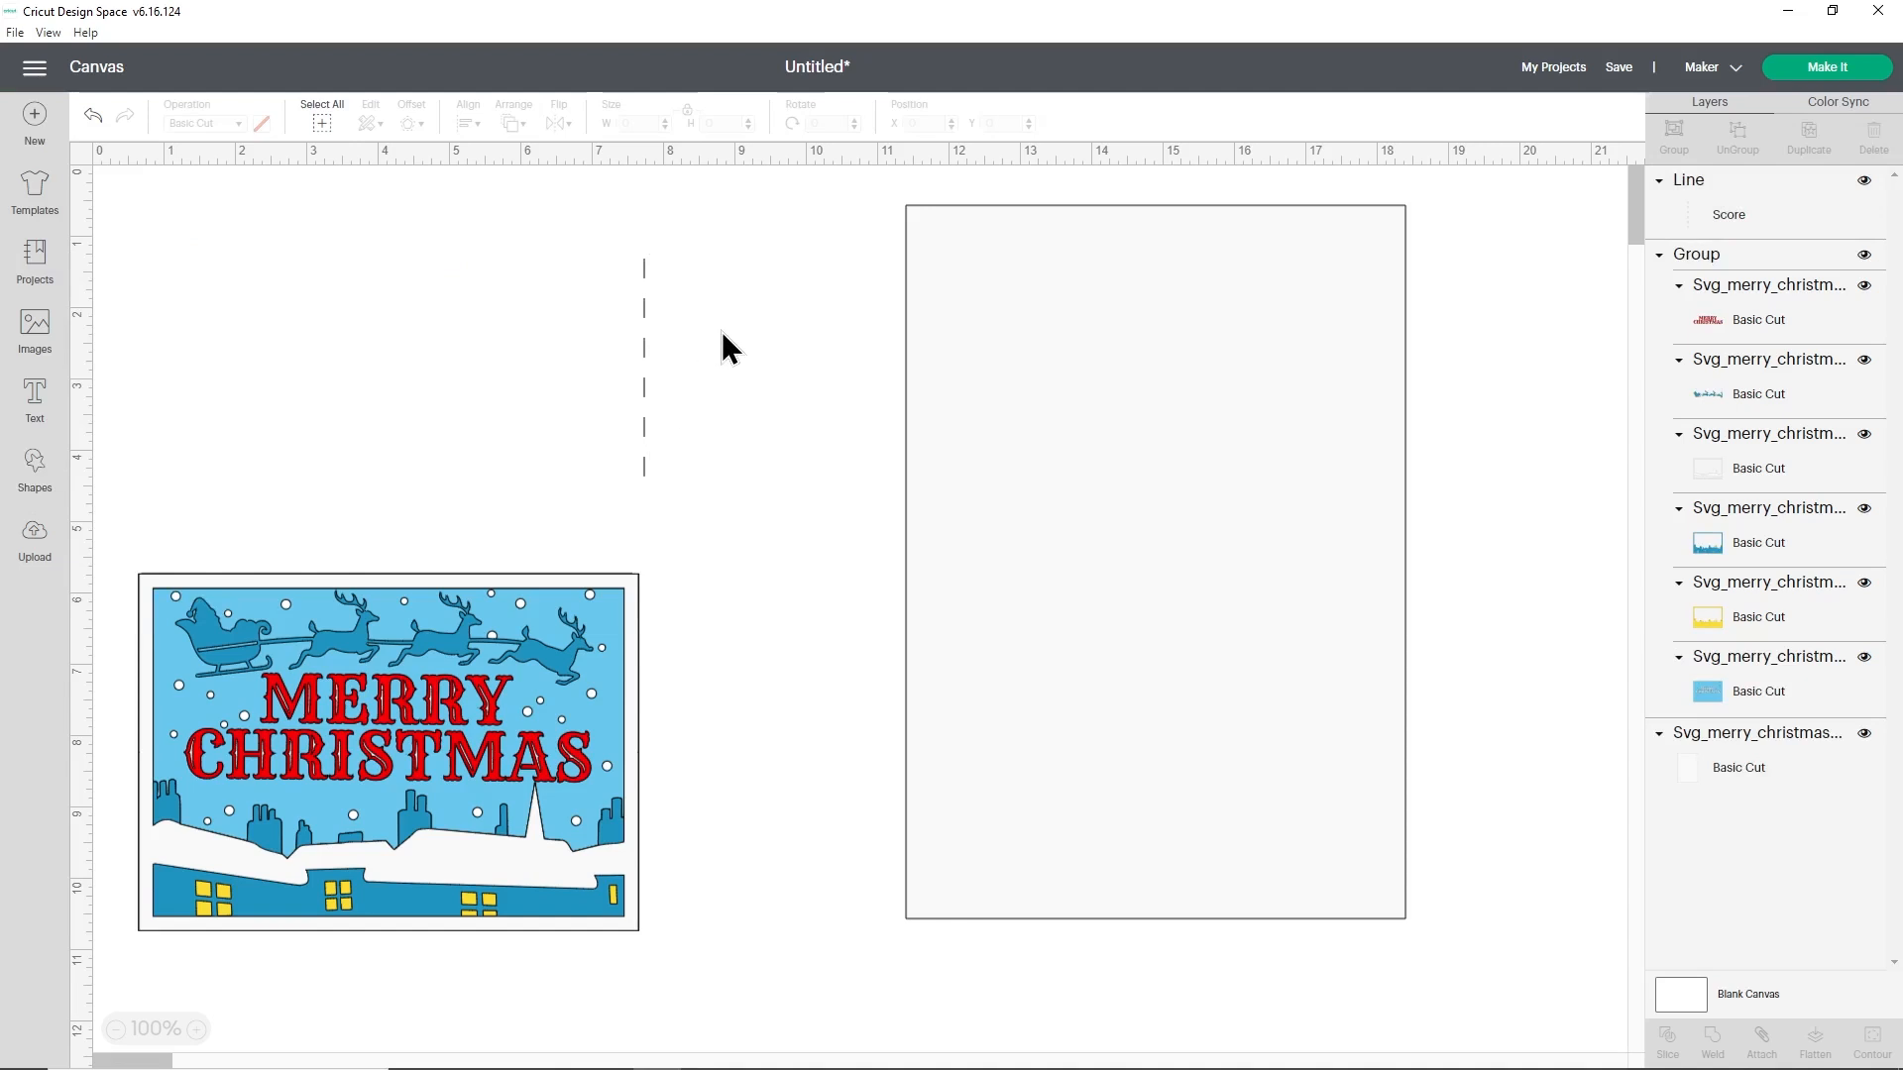
- Rotate the score line to 90 degrees, set its length to 7 inches, and place it above the artwork
click(646, 355)
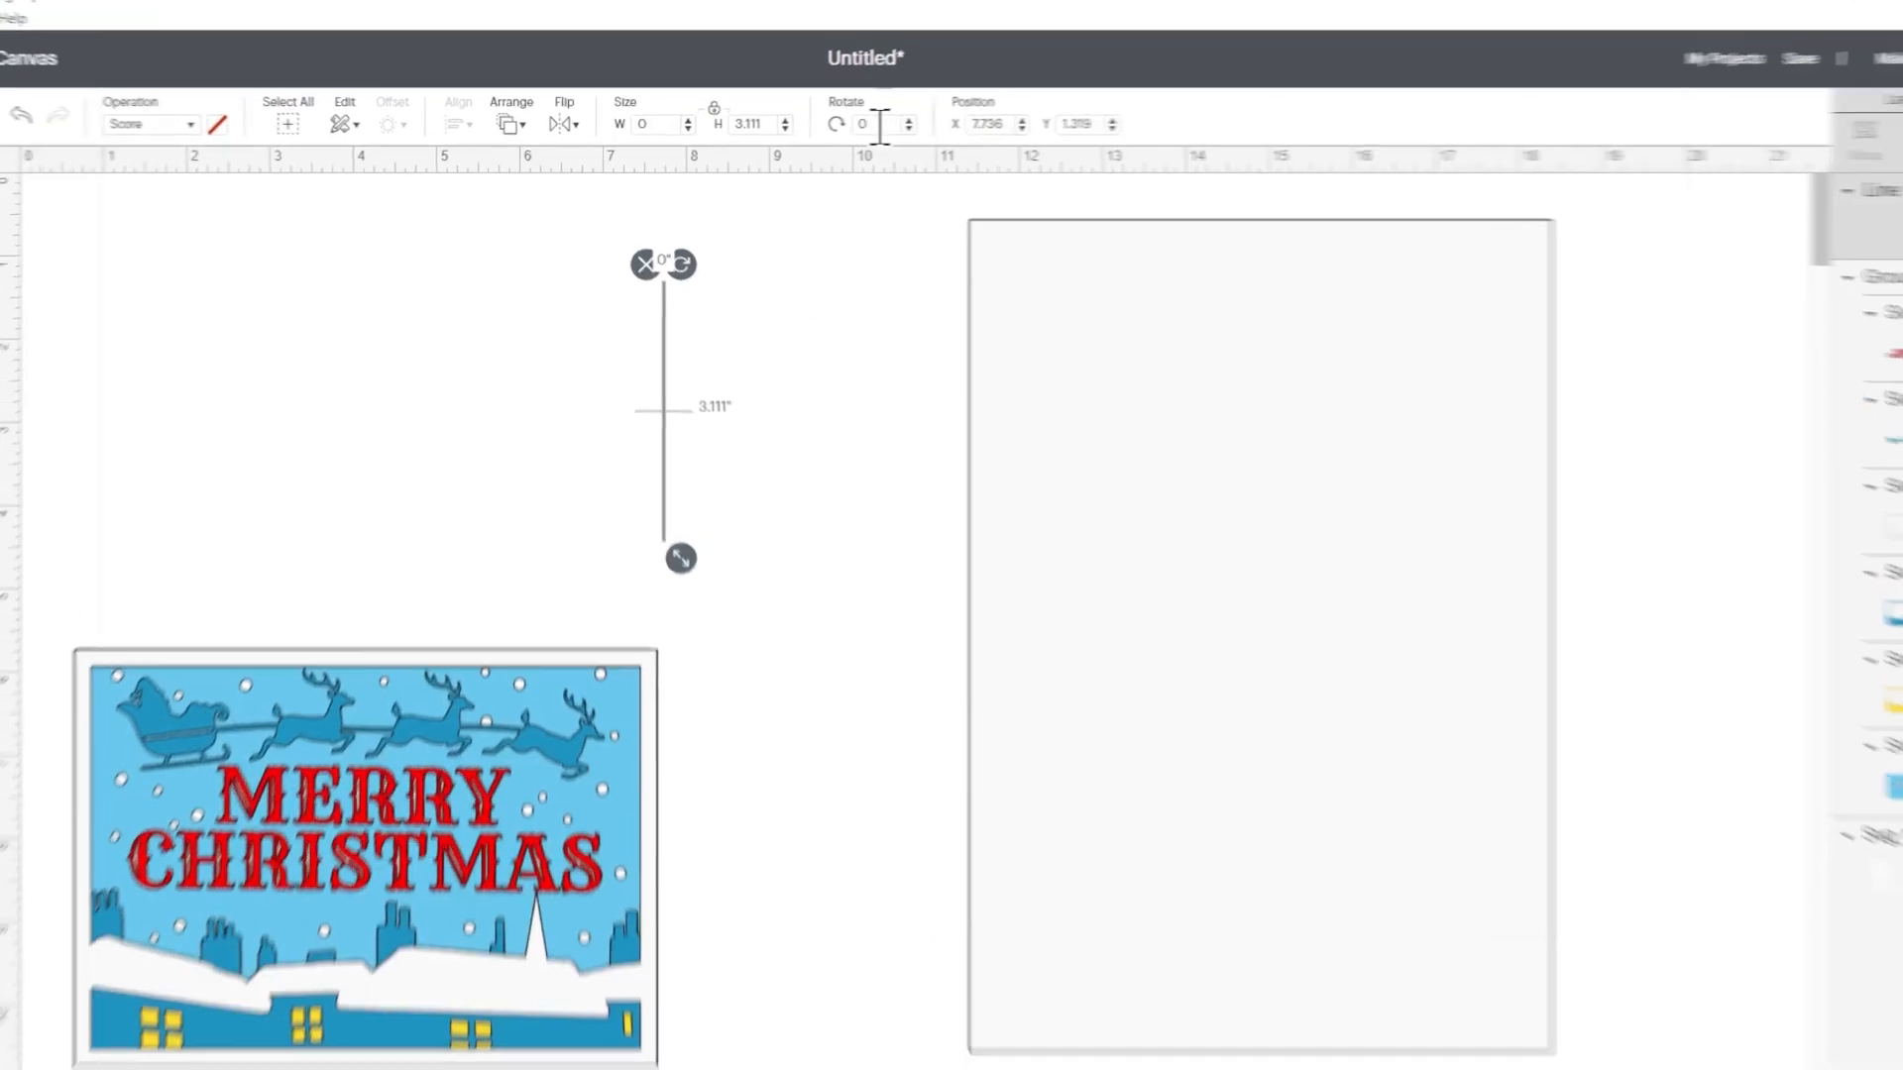
click(880, 125)
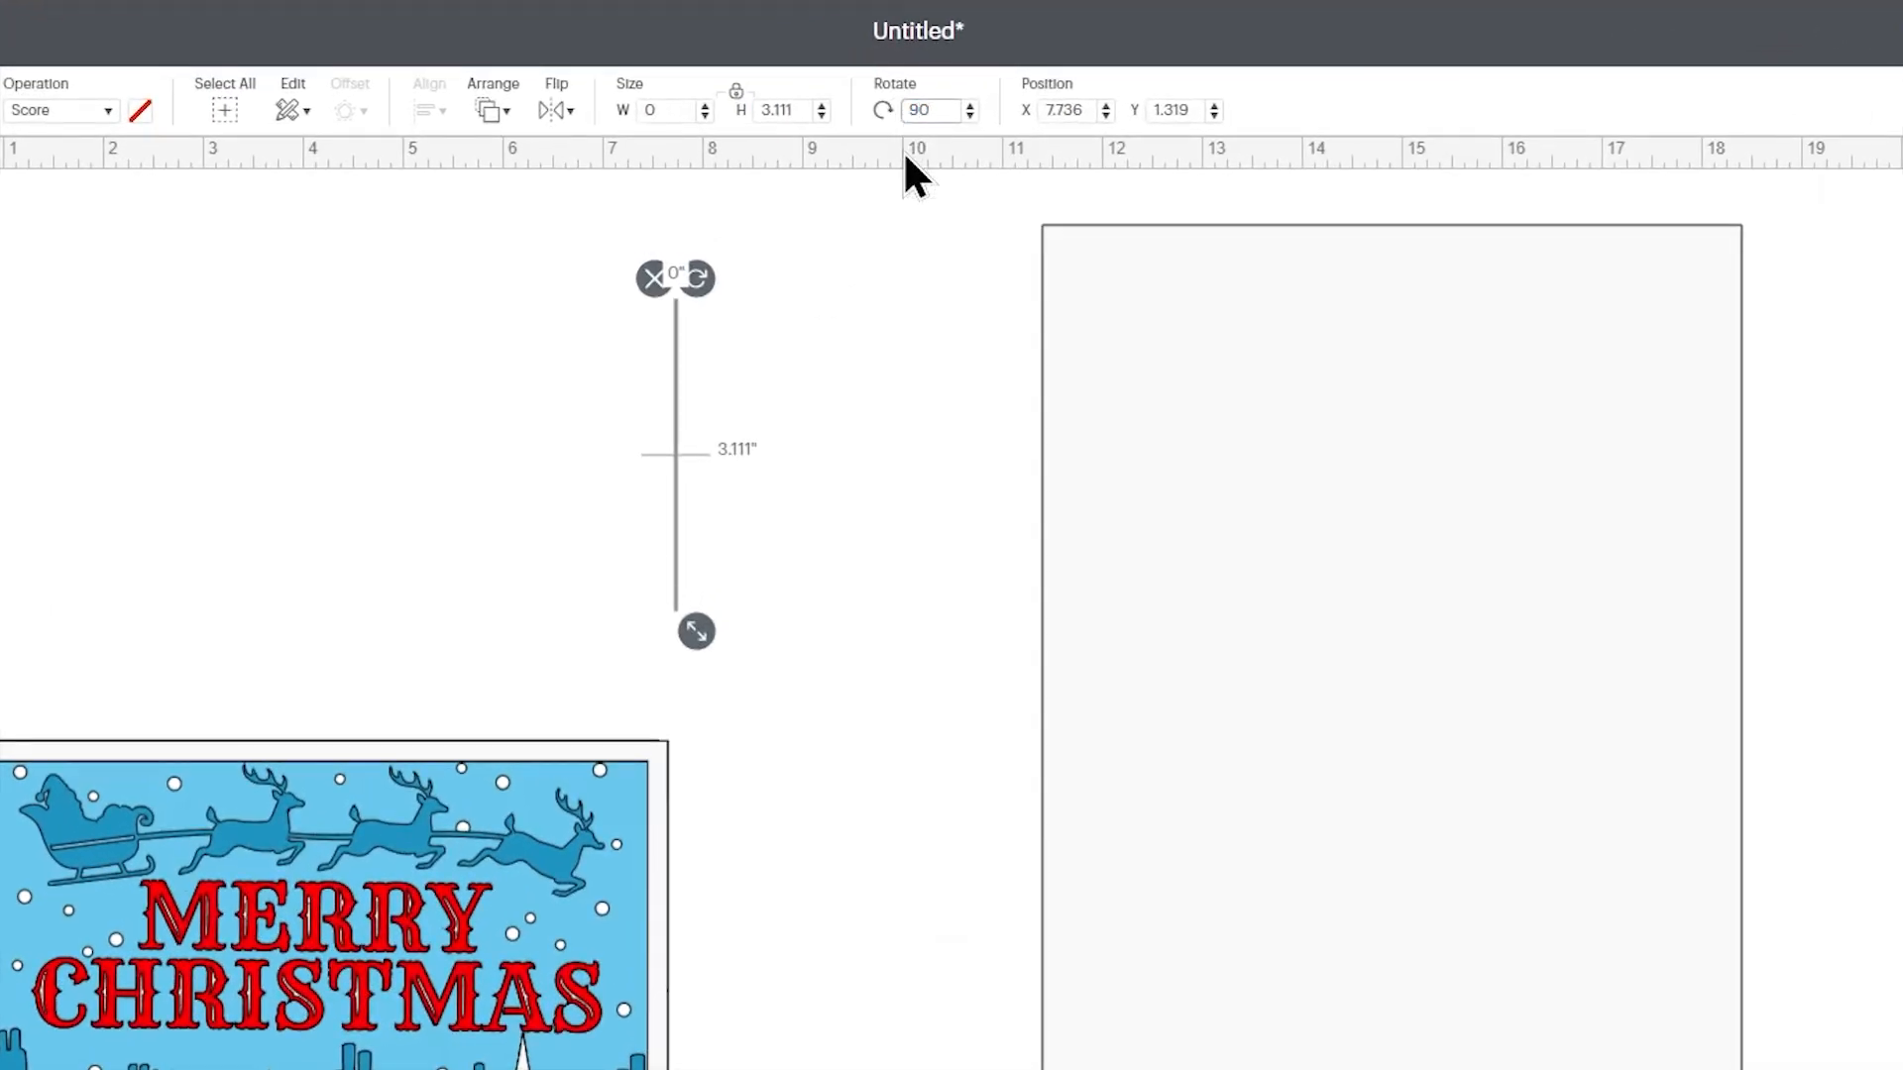
key(Return)
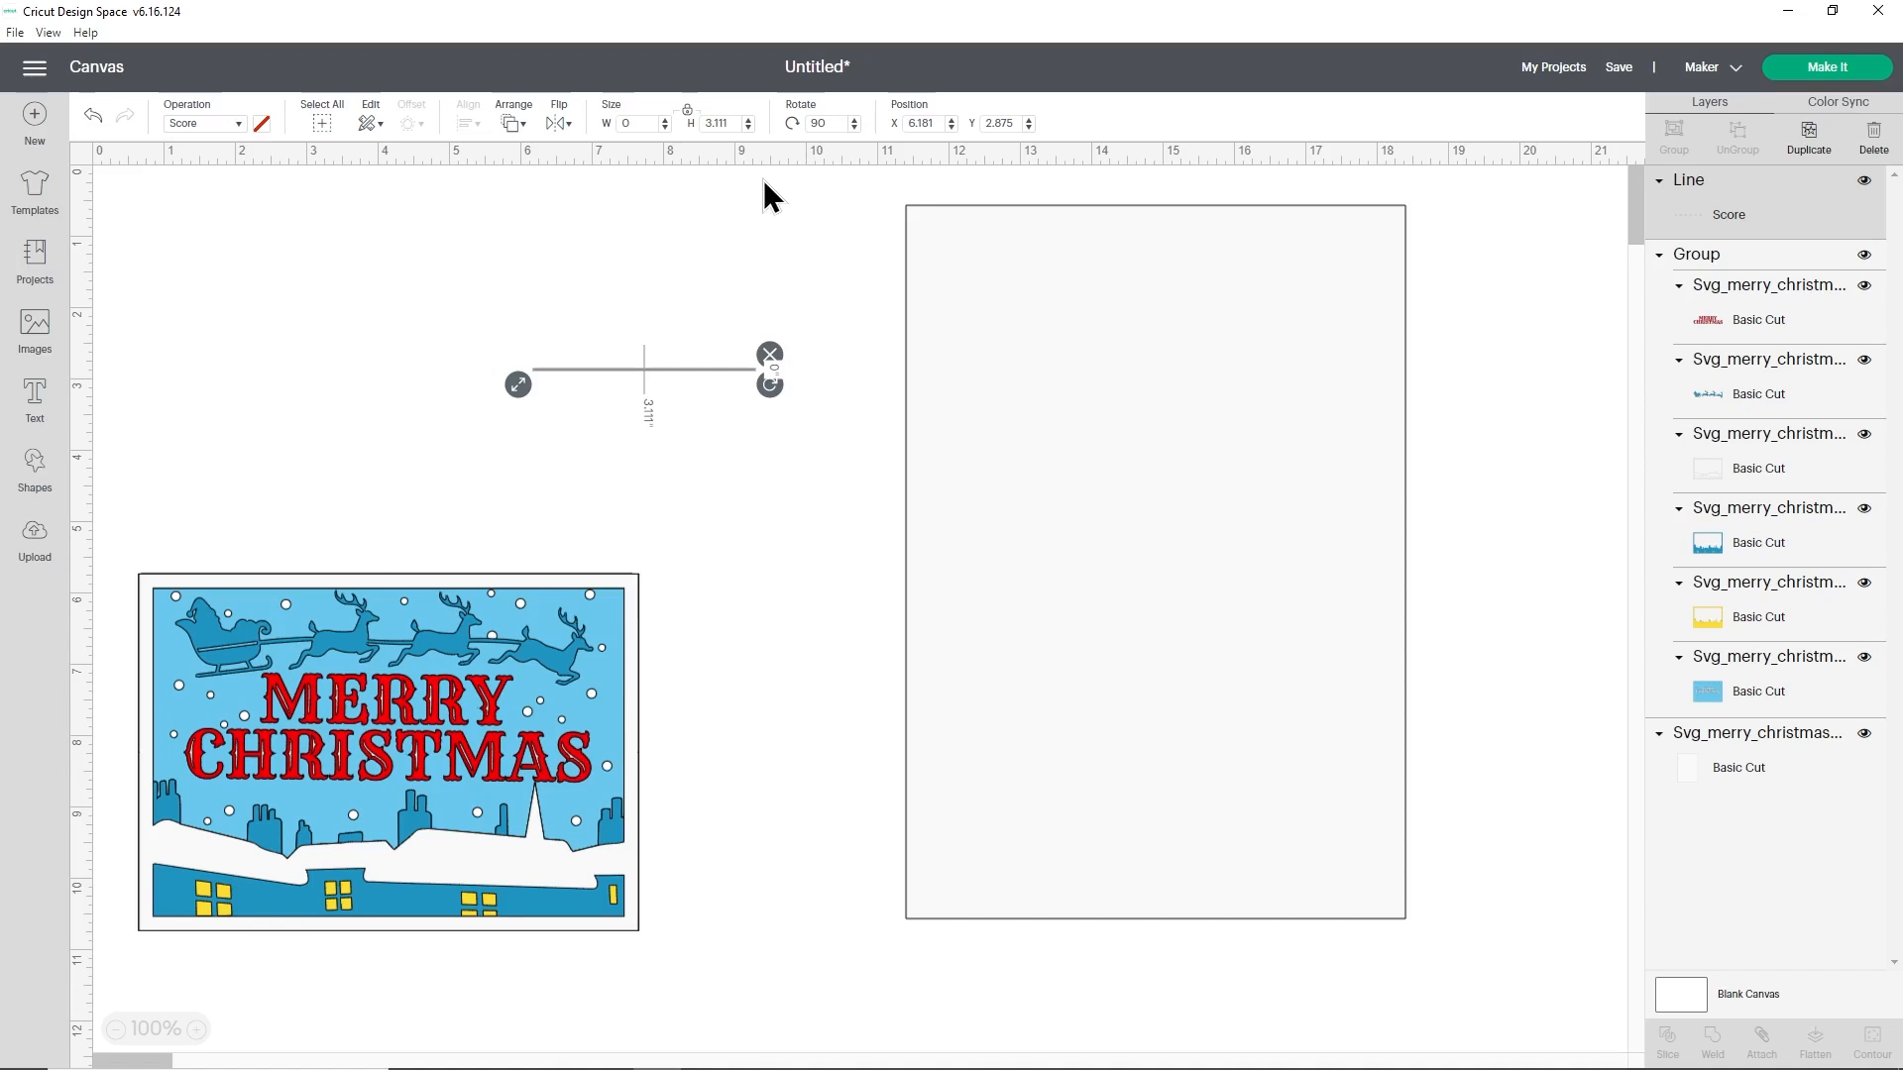
click(731, 123)
text(7)
key(Return)
drag(777, 501, 731, 352)
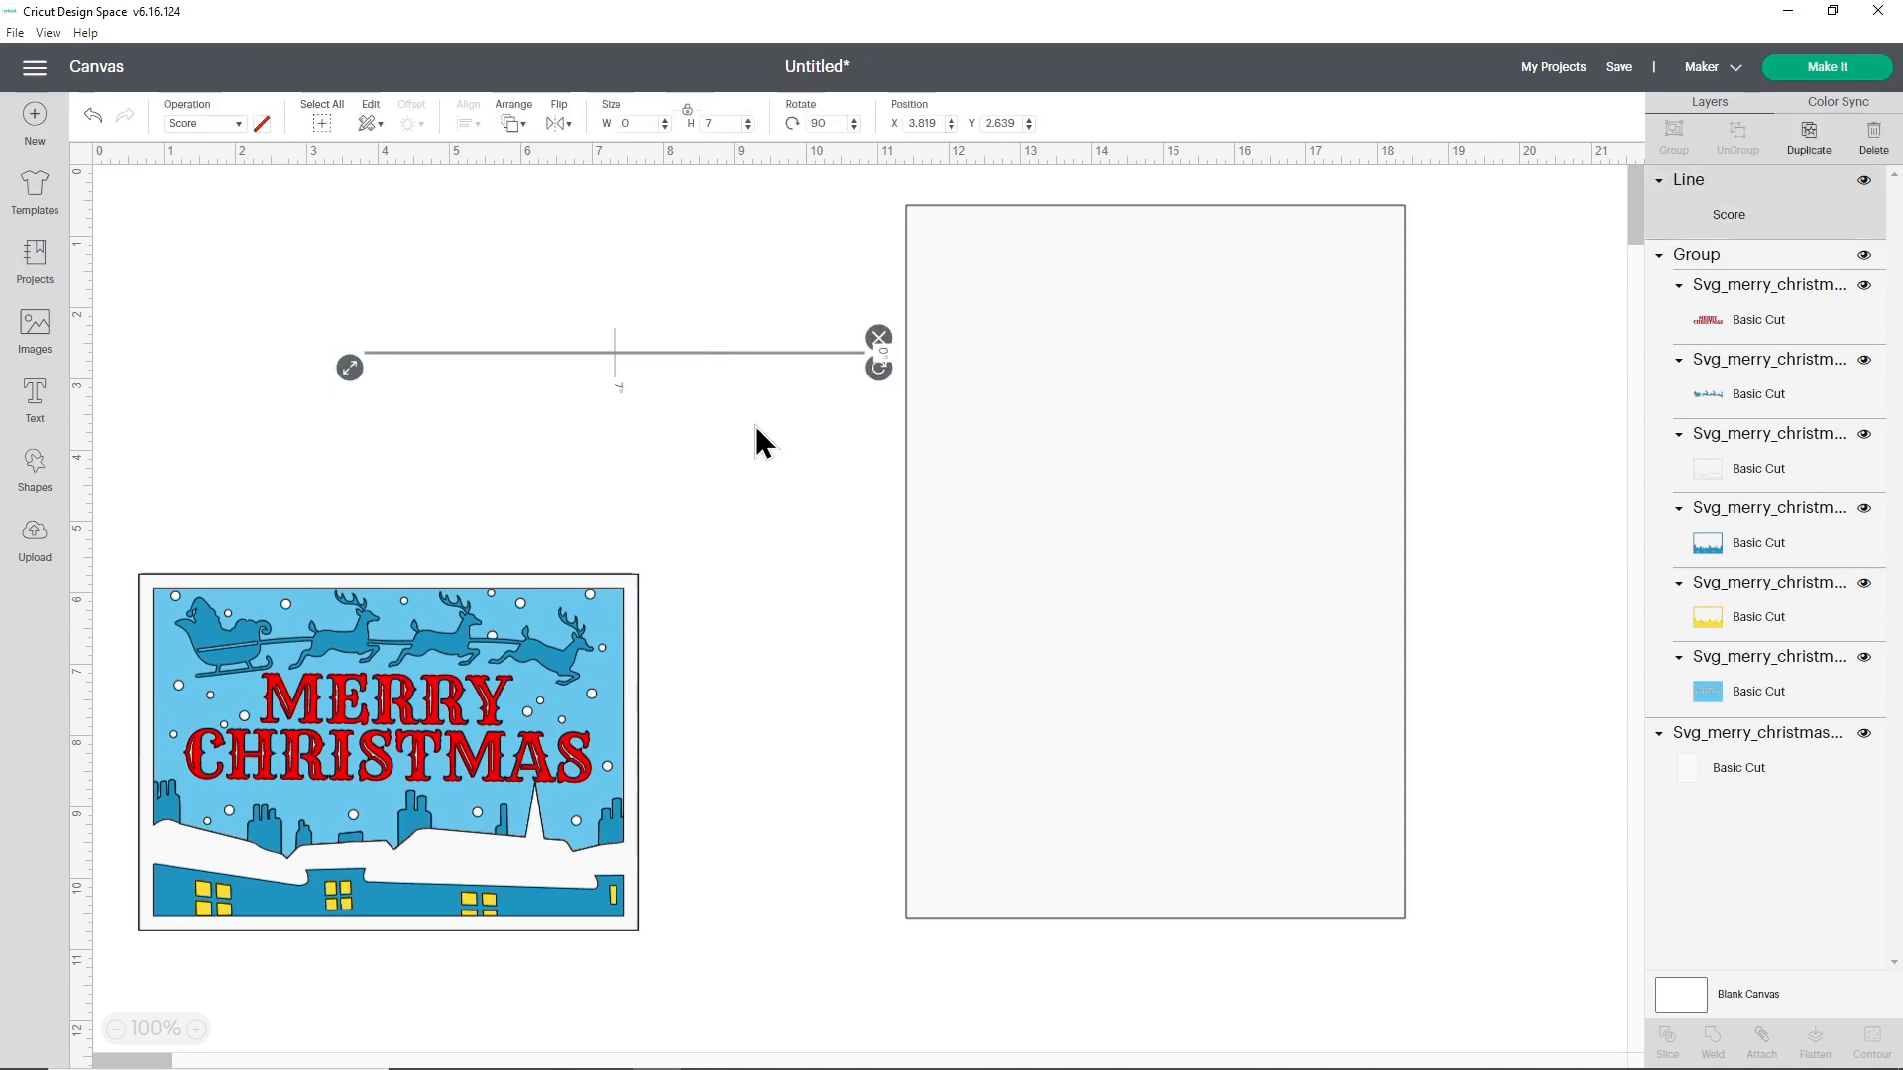
click(765, 446)
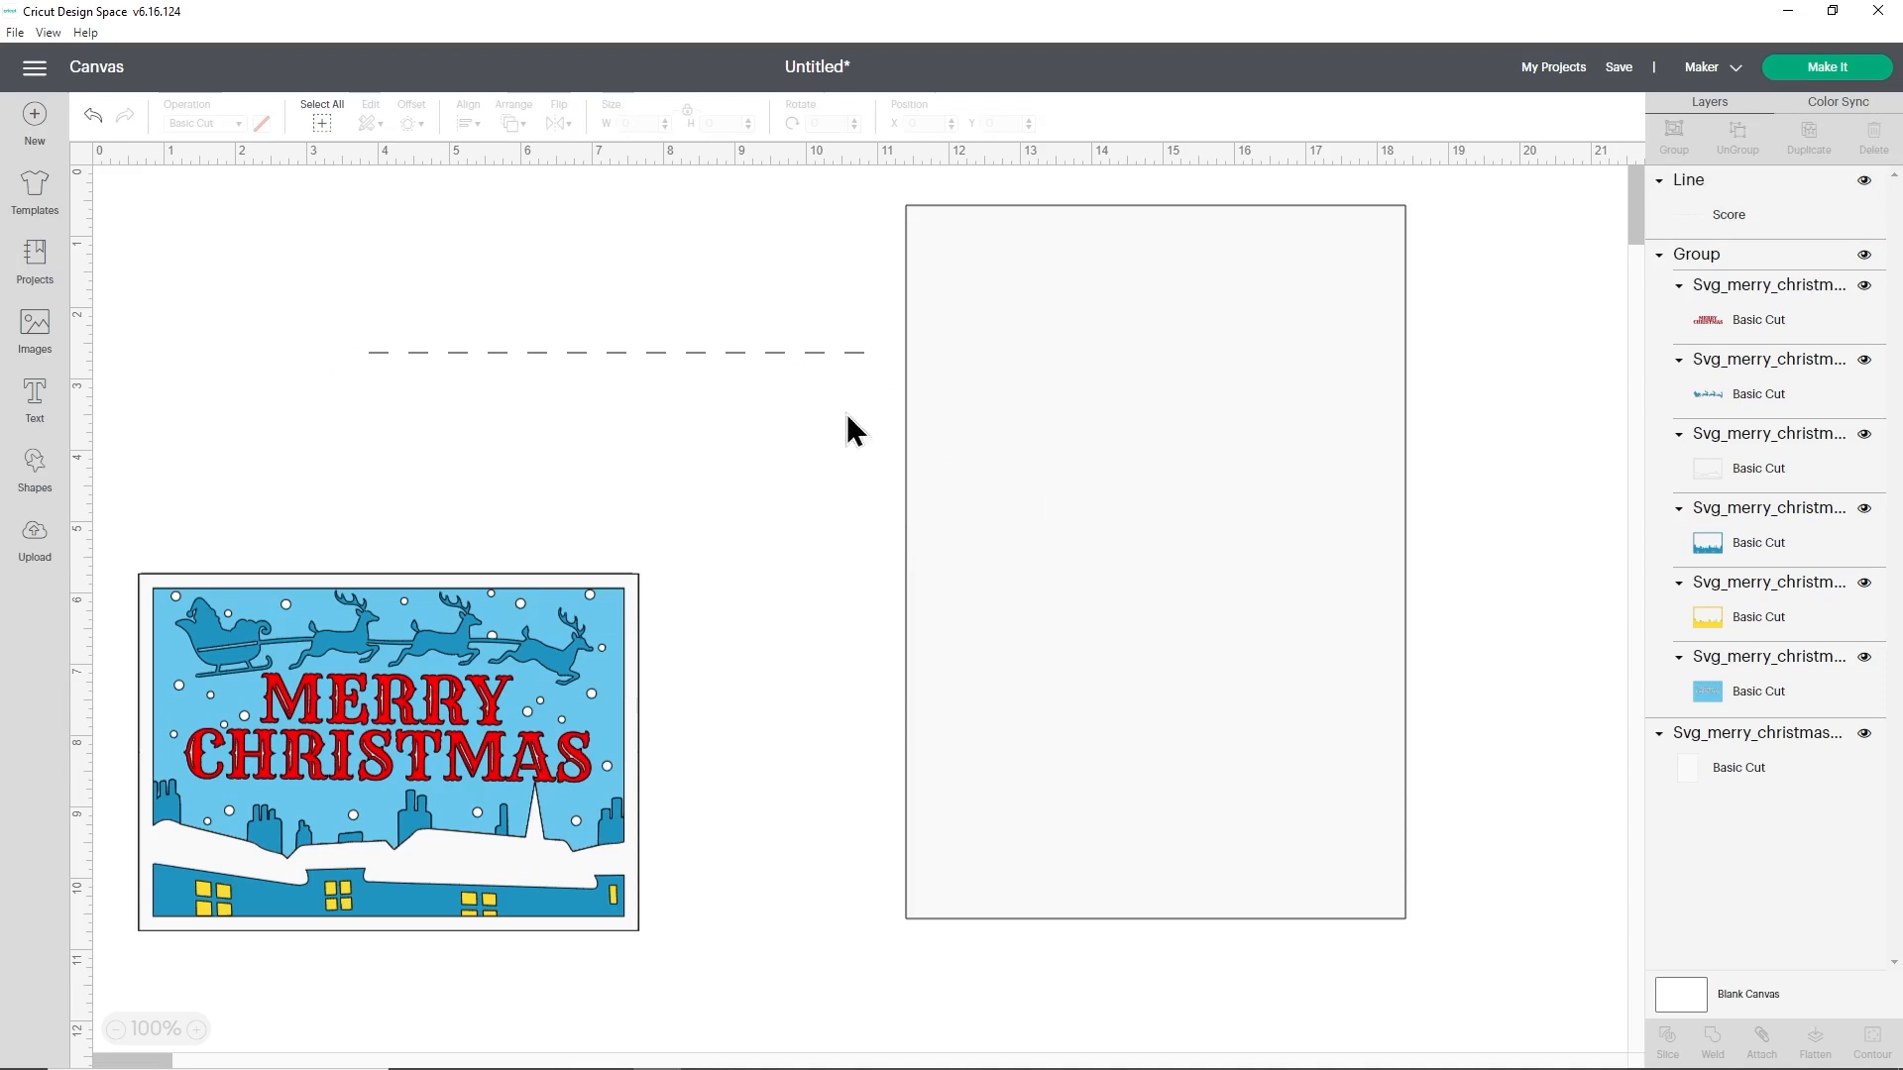
- Center the score line on the white card base, move both clear of the artwork, and attach them together
click(804, 357)
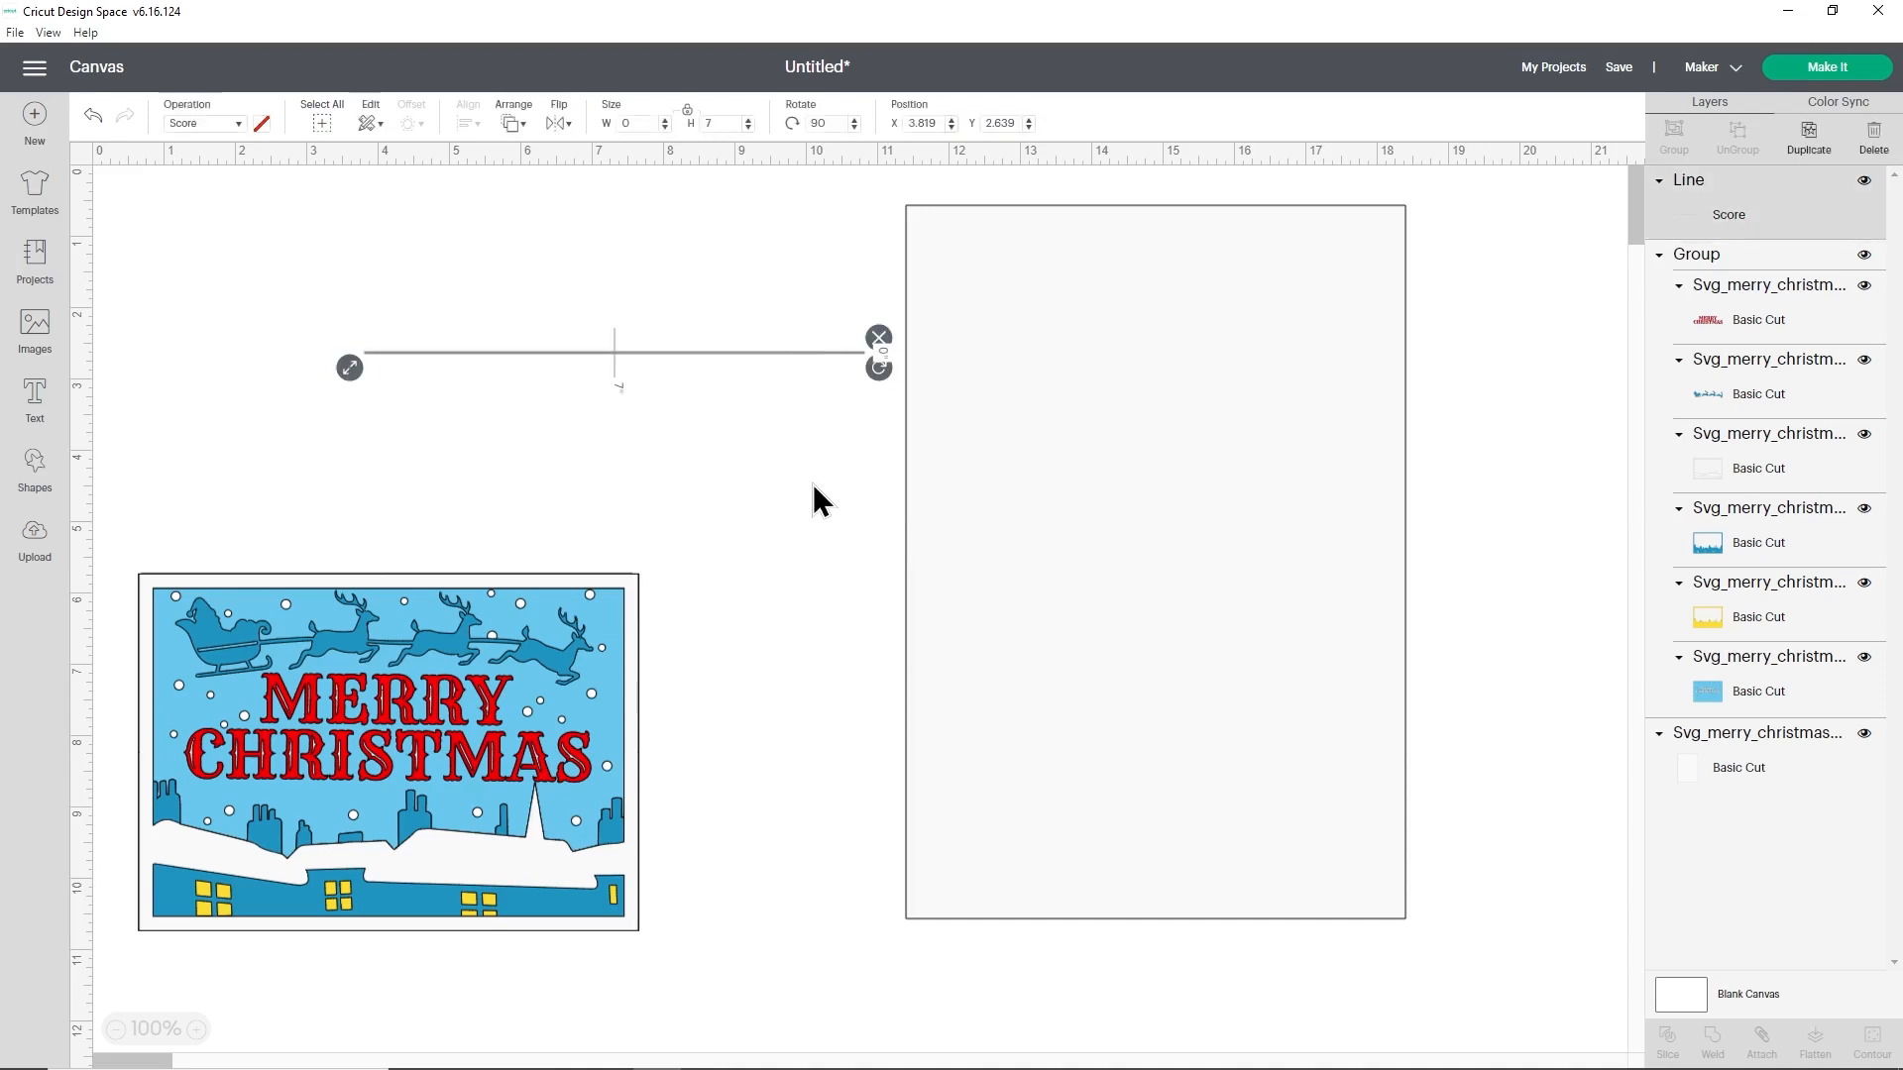
key(shift)
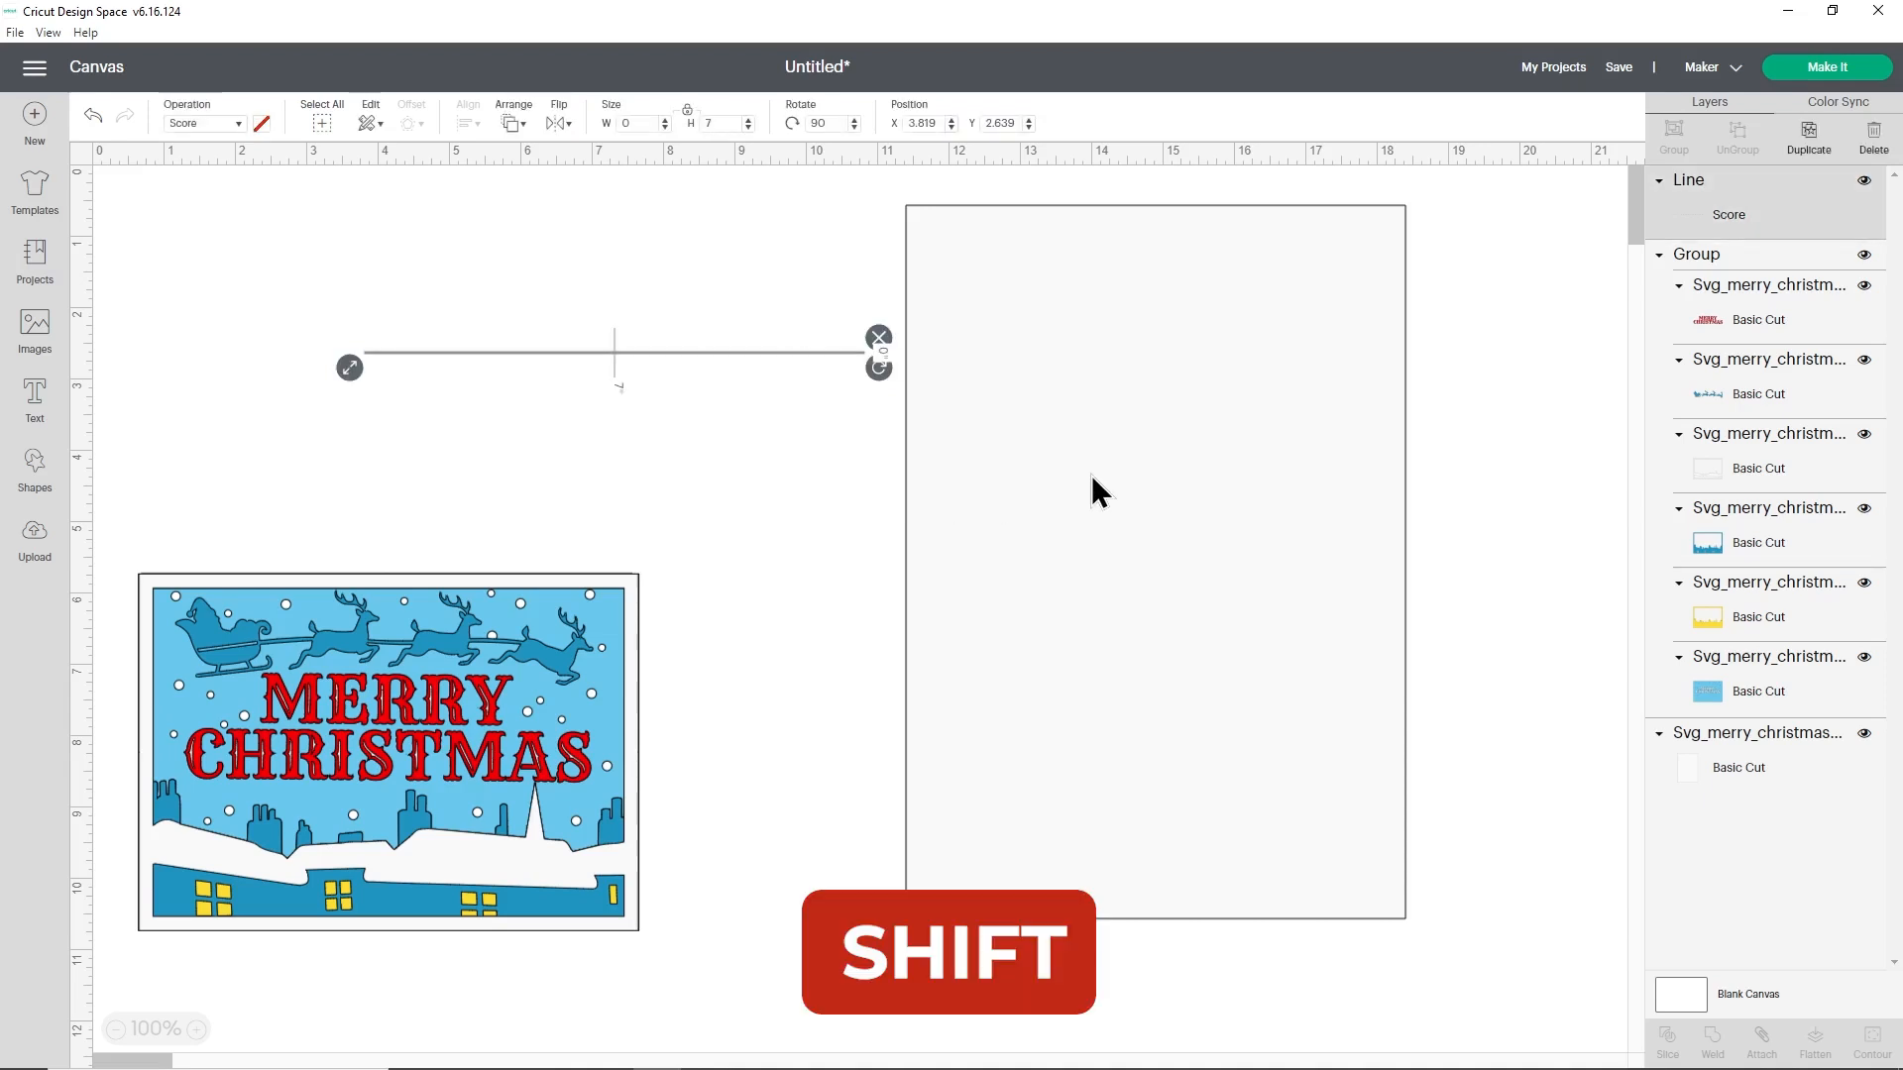
shift+click(1106, 365)
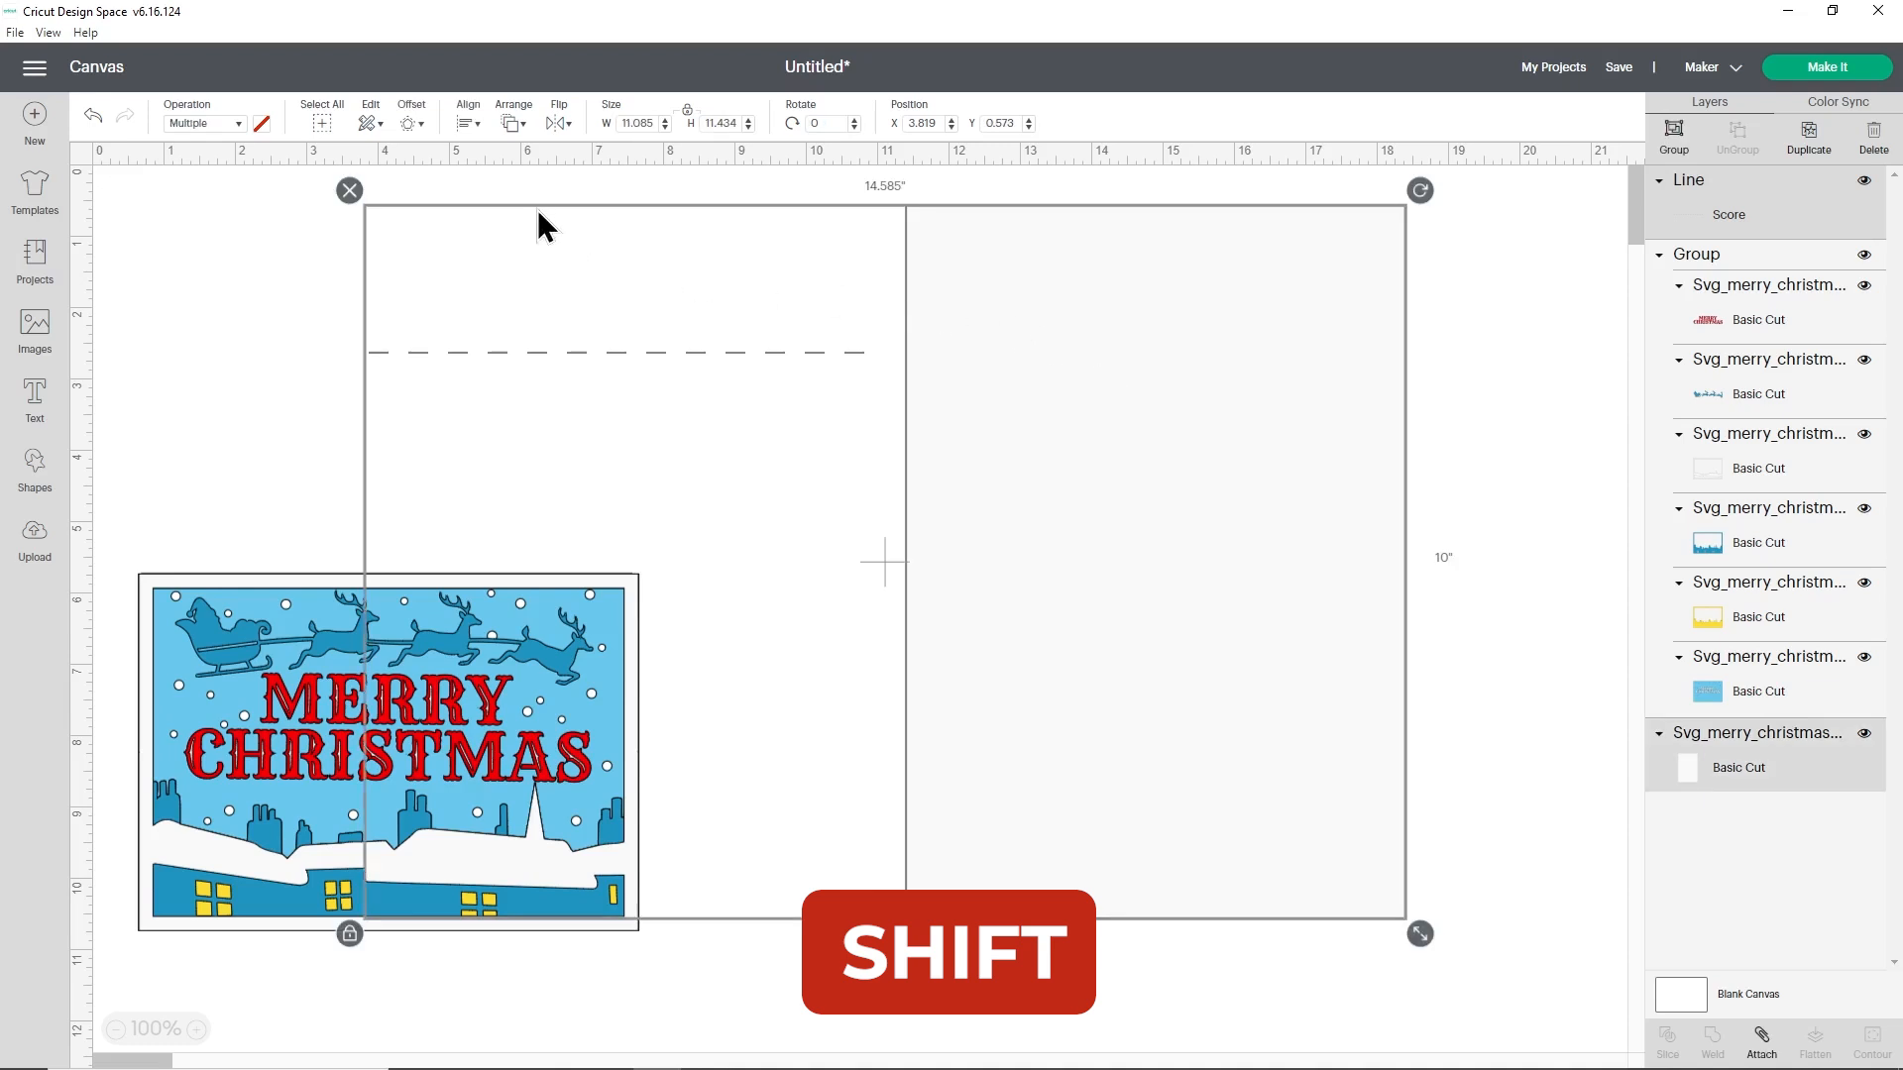
click(472, 126)
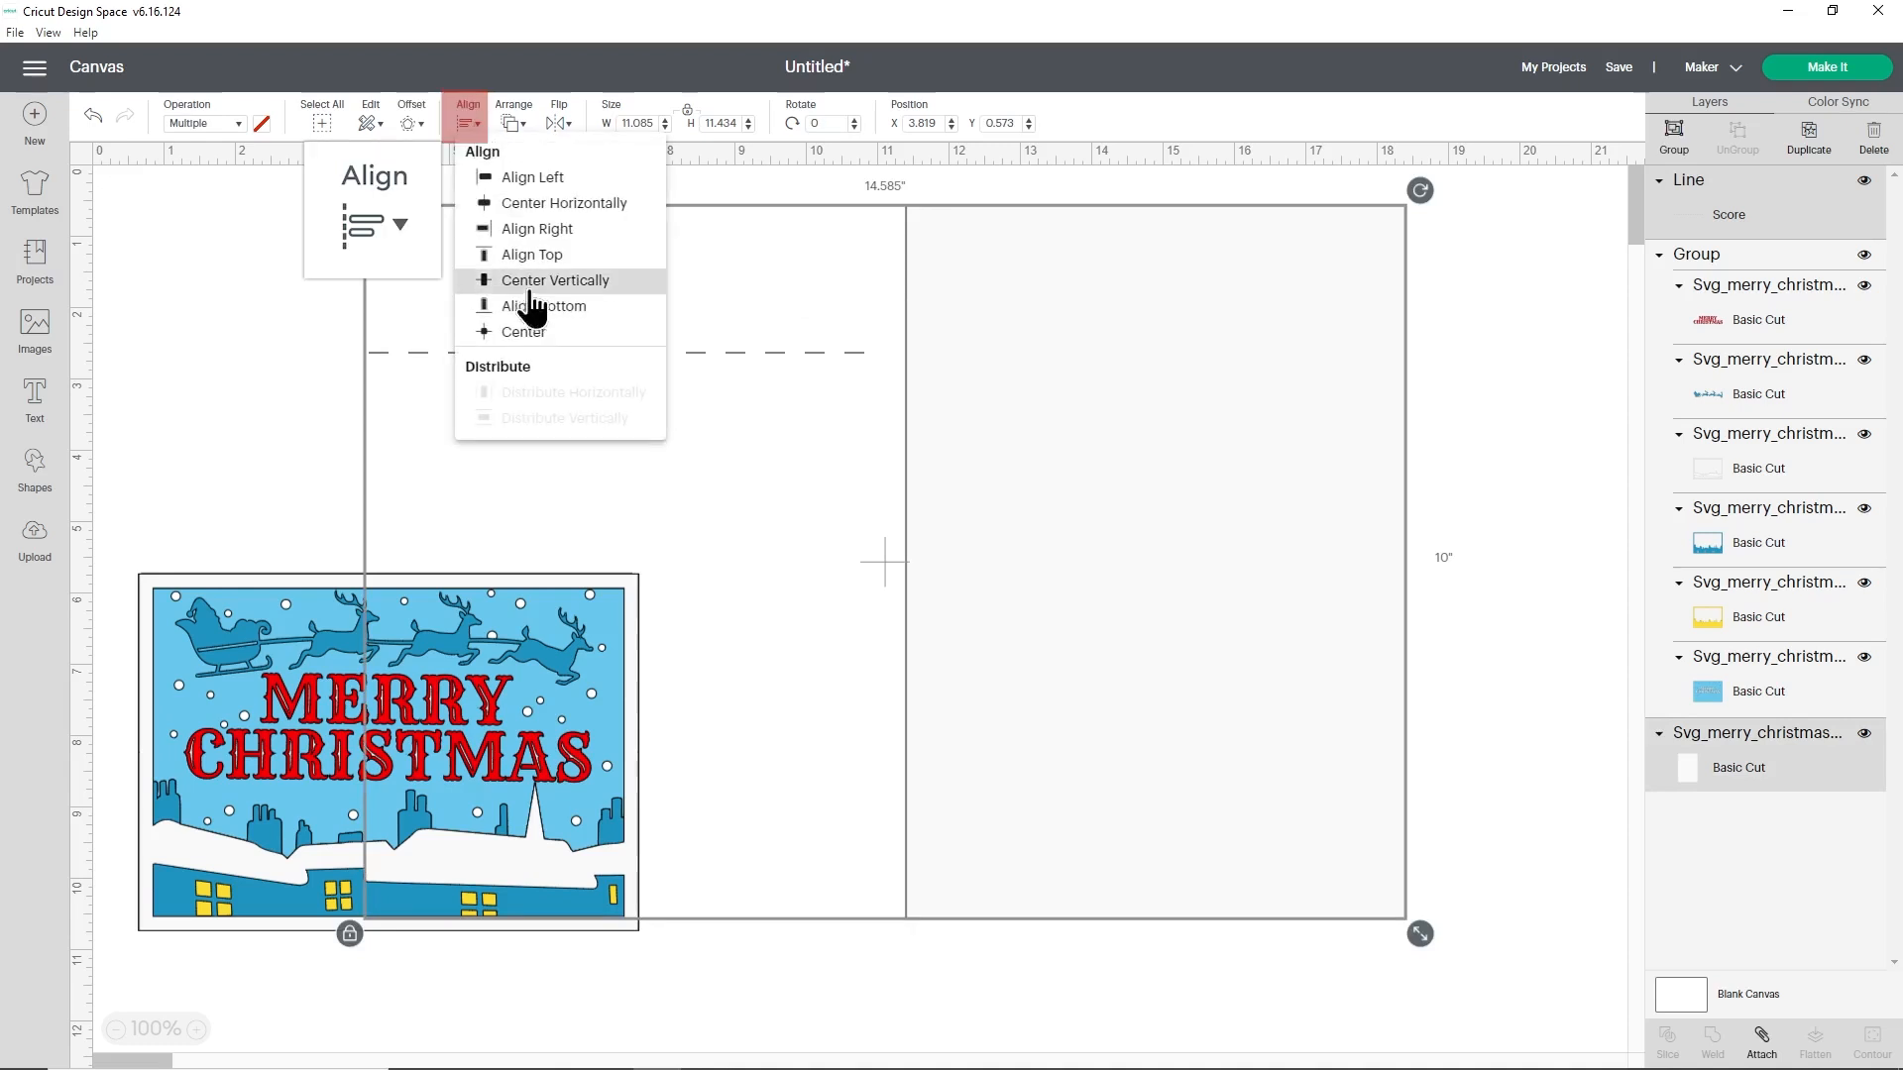
click(525, 332)
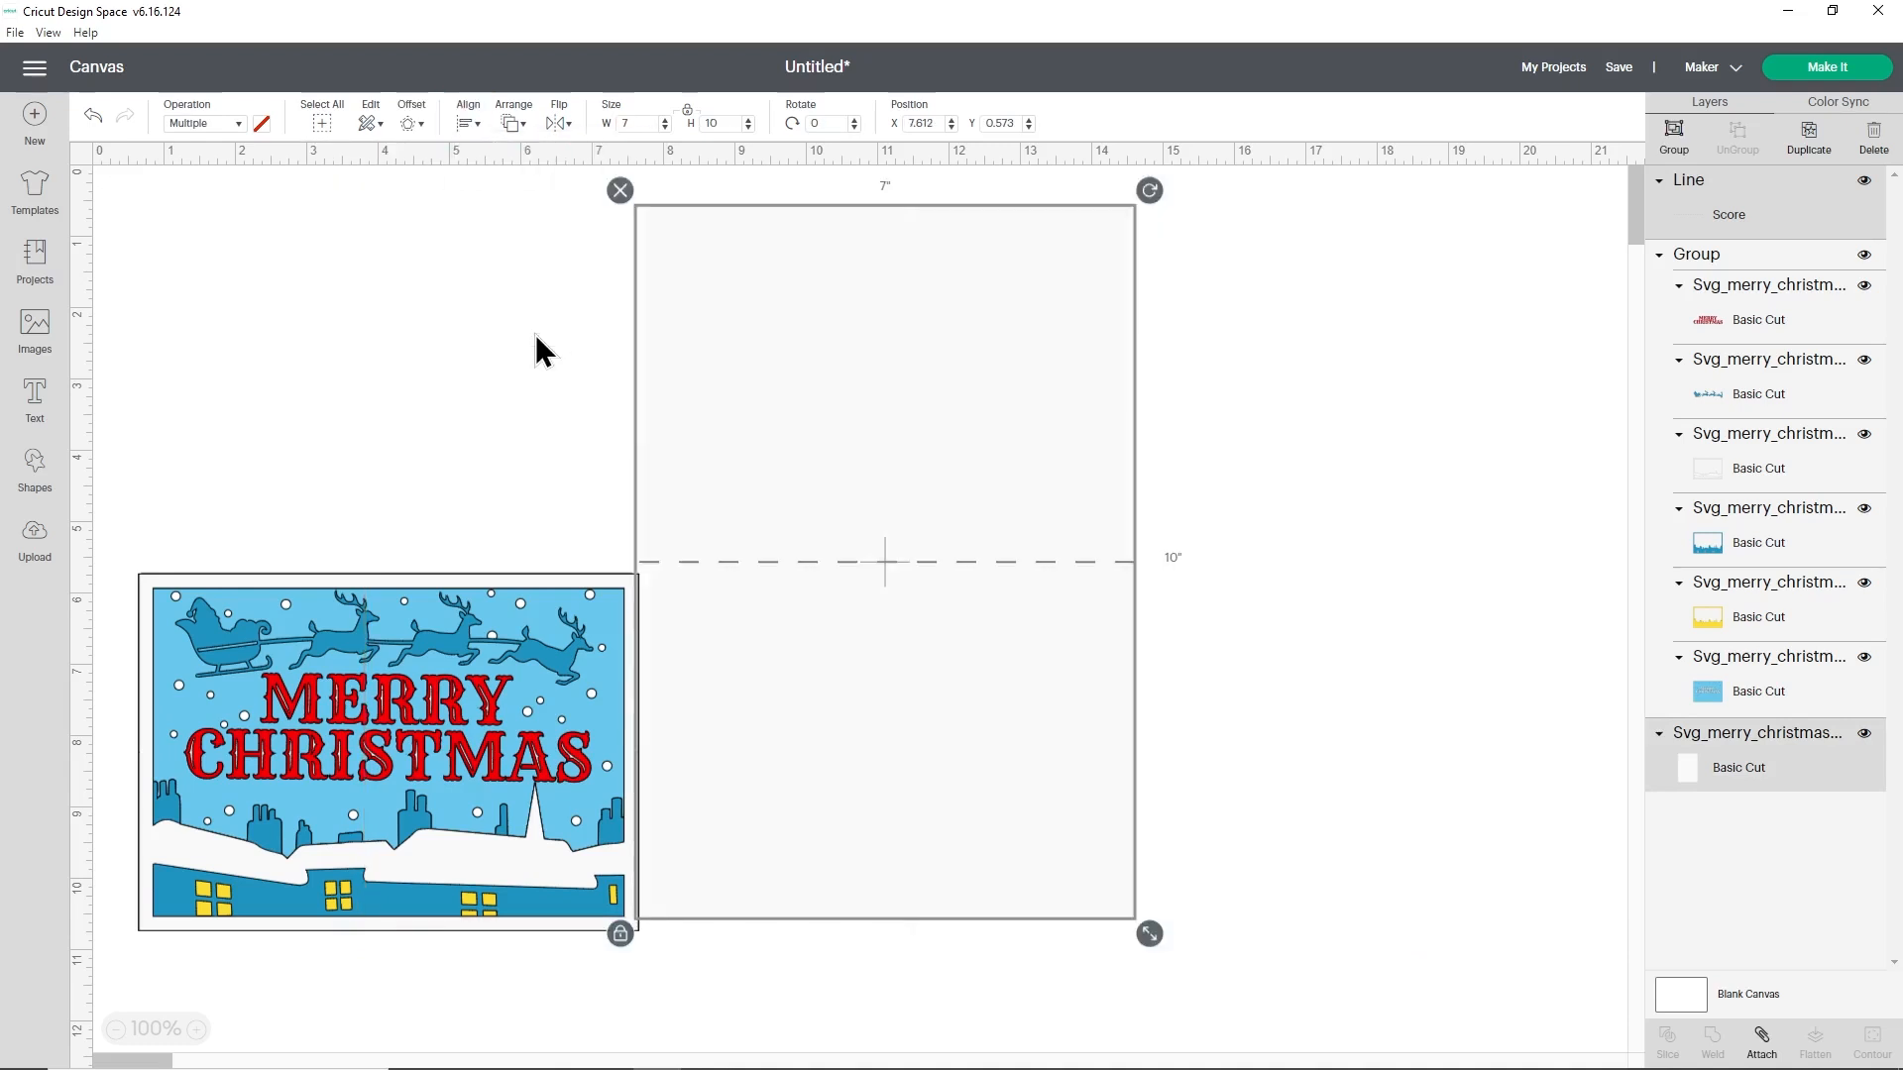
drag(898, 374, 1026, 367)
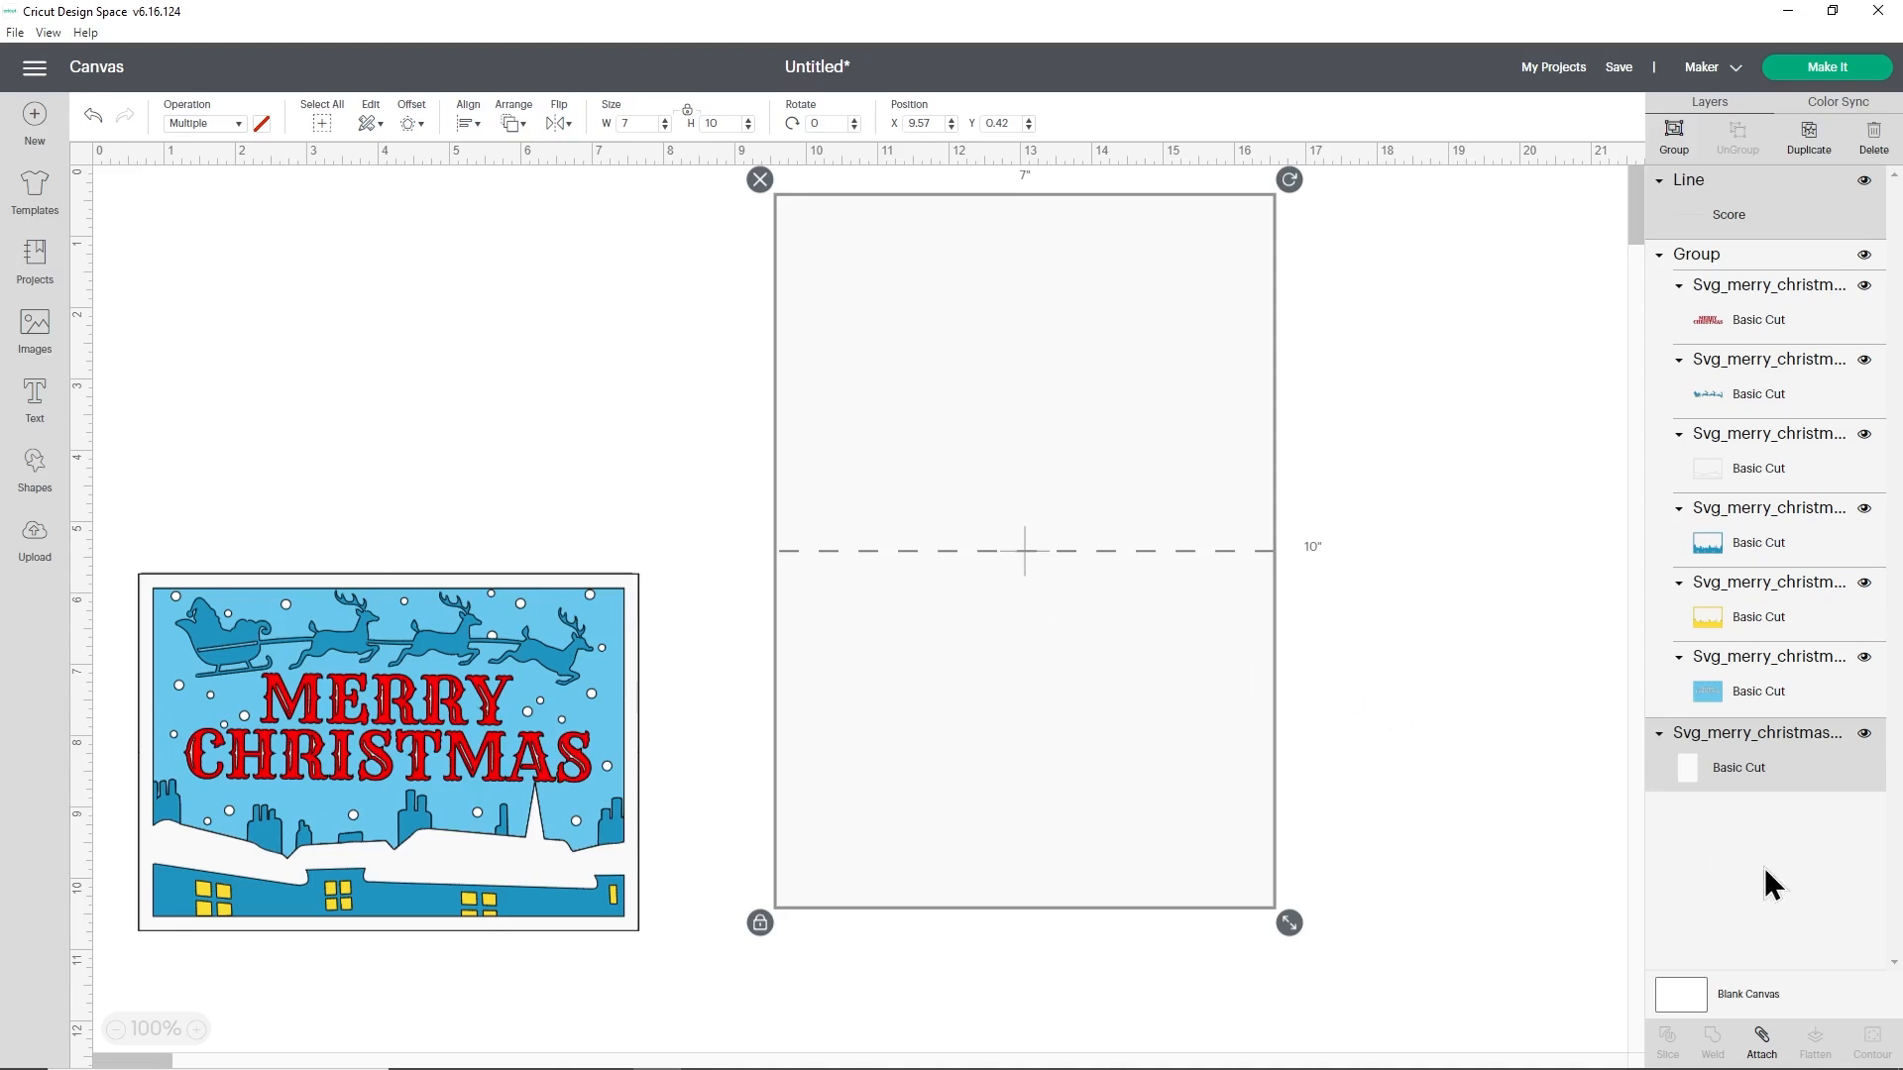
click(1764, 1046)
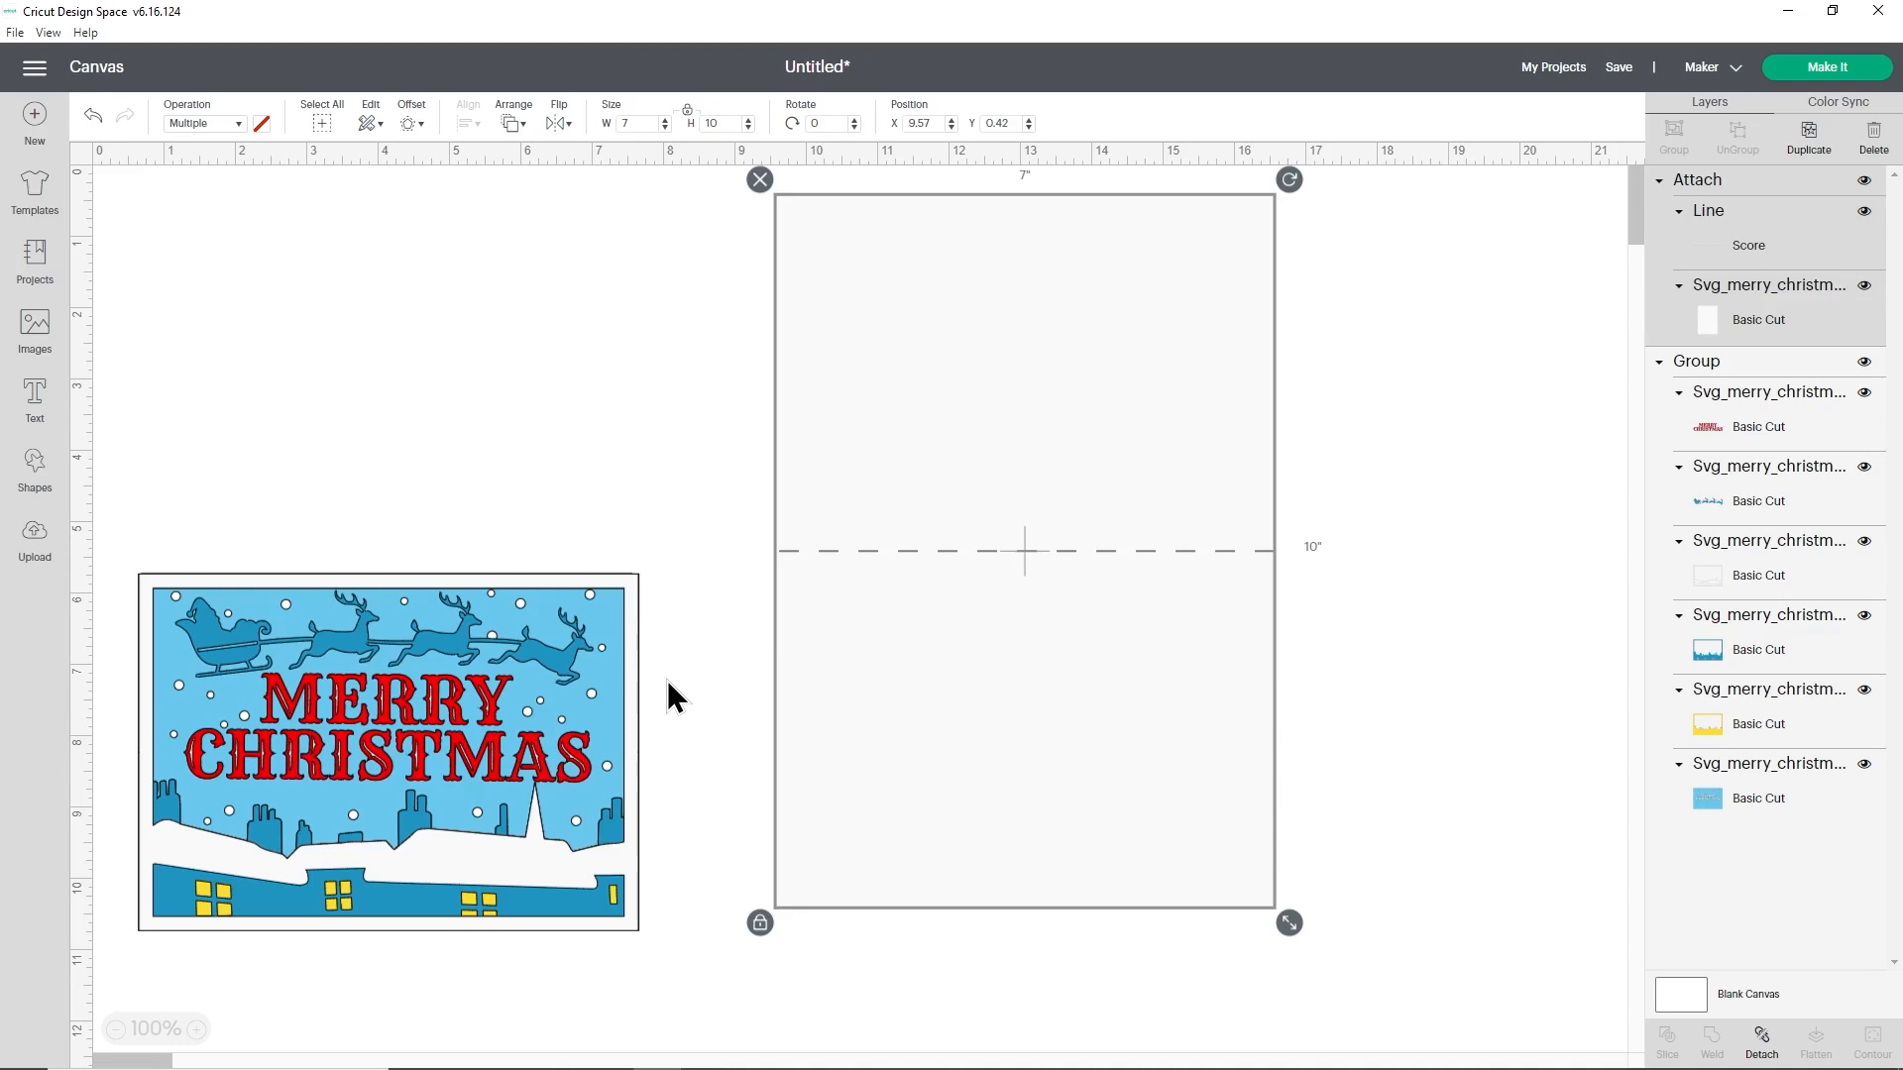
- Move the Merry Christmas artwork group so it overlaps the lower-left part of the card base, and nudge the attached base slightly down
drag(603, 691, 914, 719)
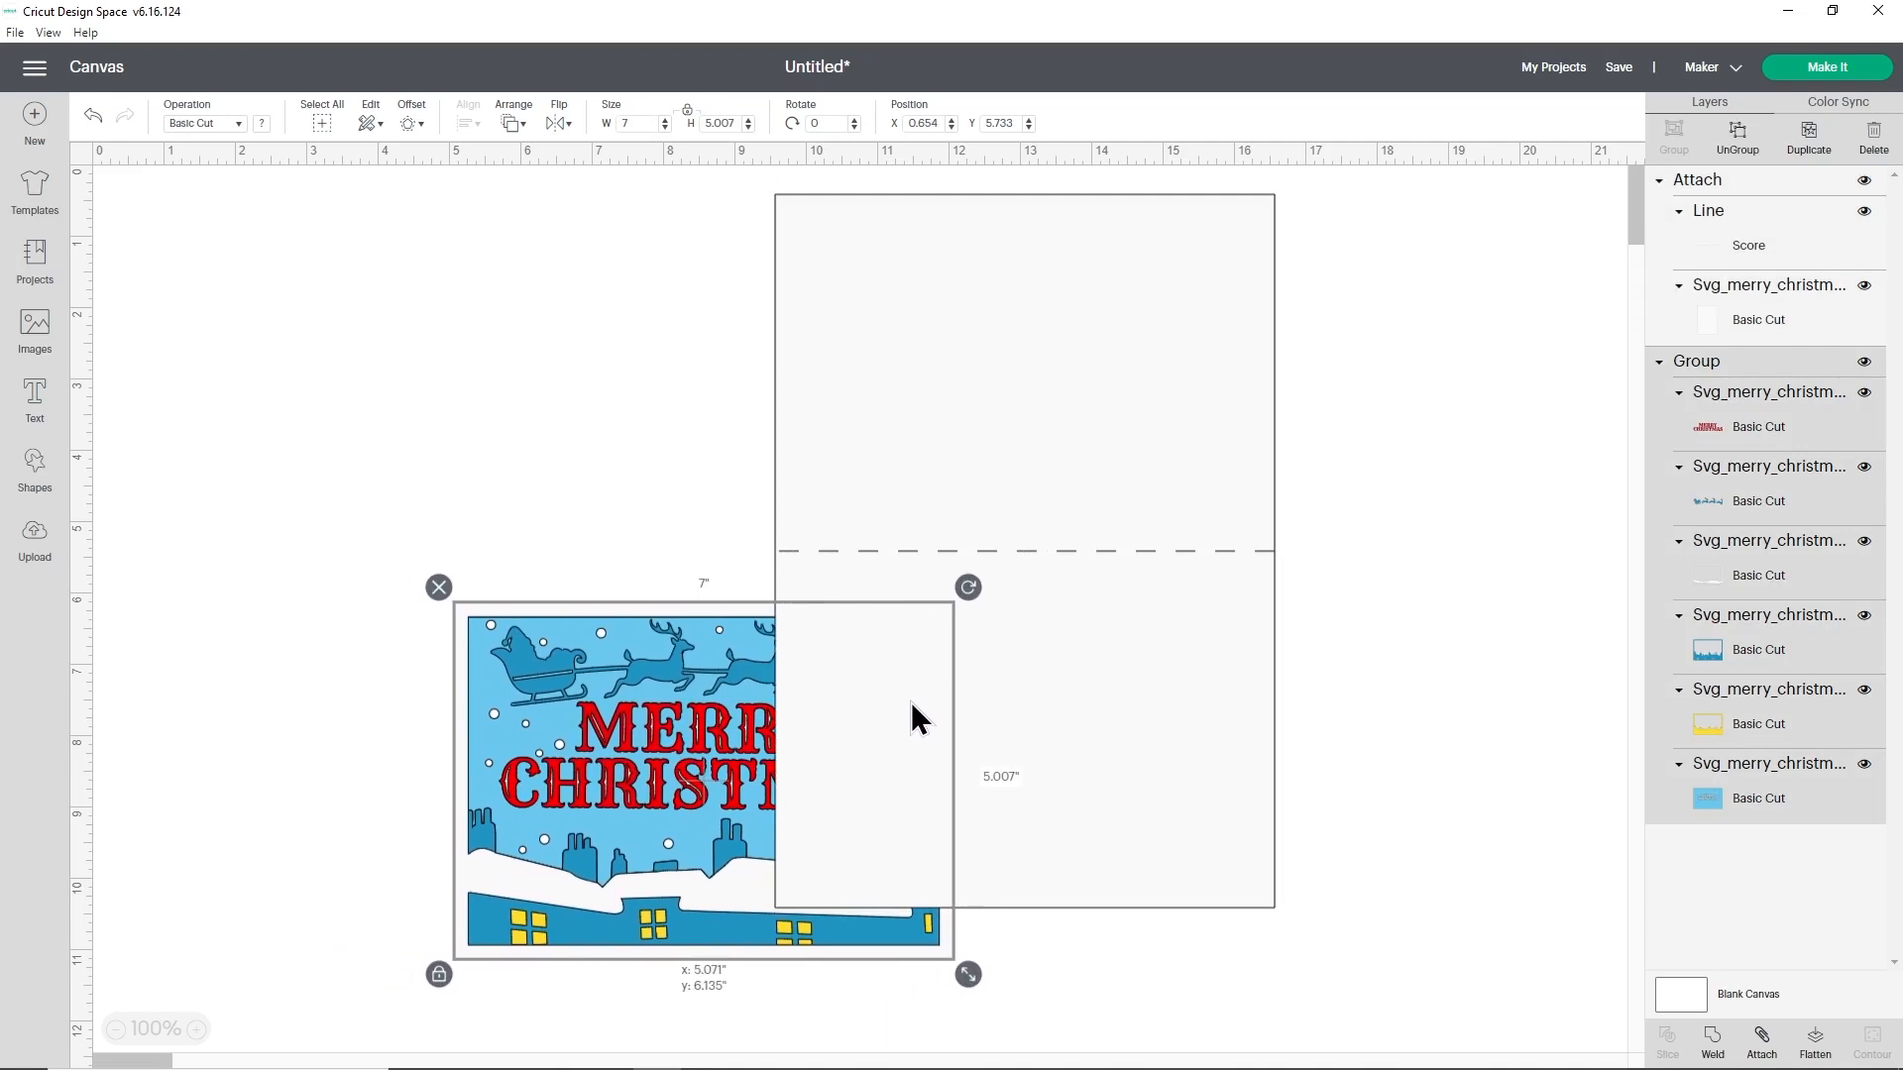
mouse_move(913, 718)
mouse_down()
mouse_move(871, 718)
mouse_move(894, 718)
mouse_up()
click(1124, 698)
drag(1122, 684, 1125, 691)
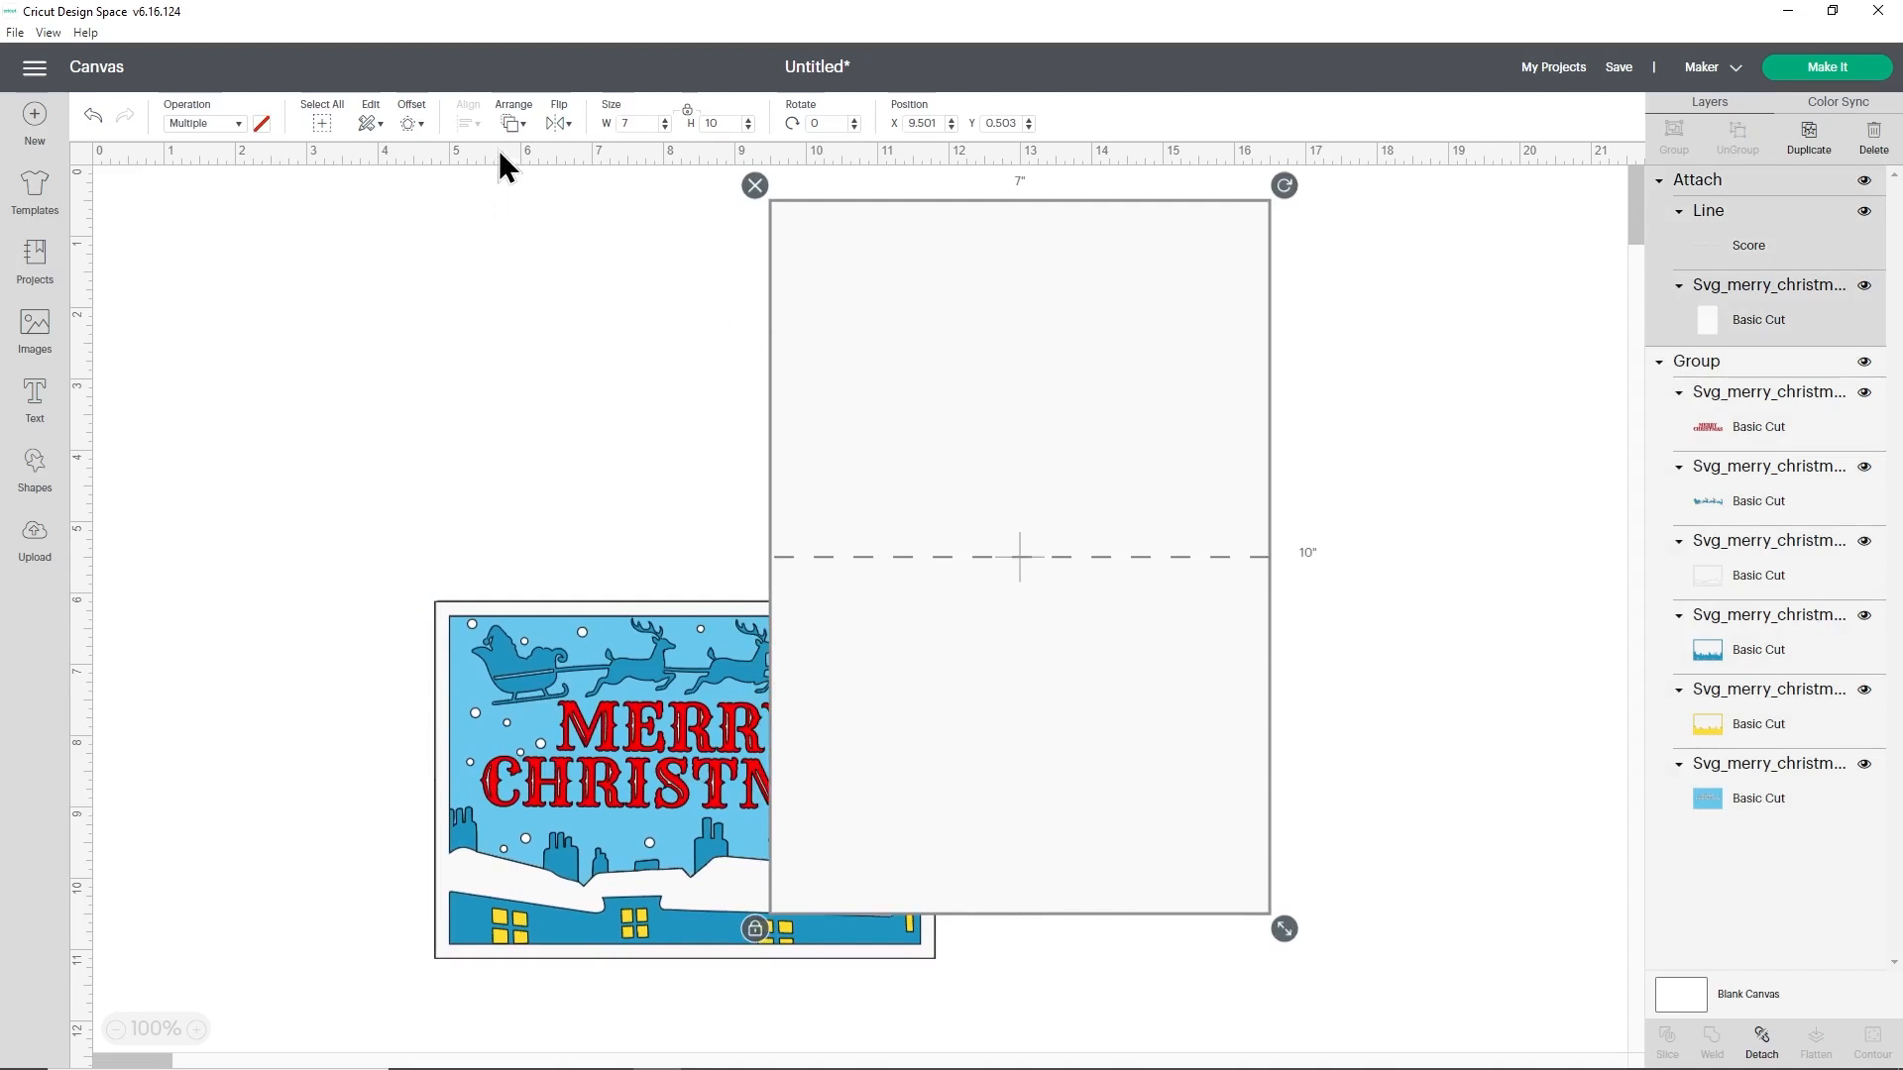
- Send the attached card base behind the artwork and shift it about 2 inches left under the artwork
click(512, 125)
click(545, 154)
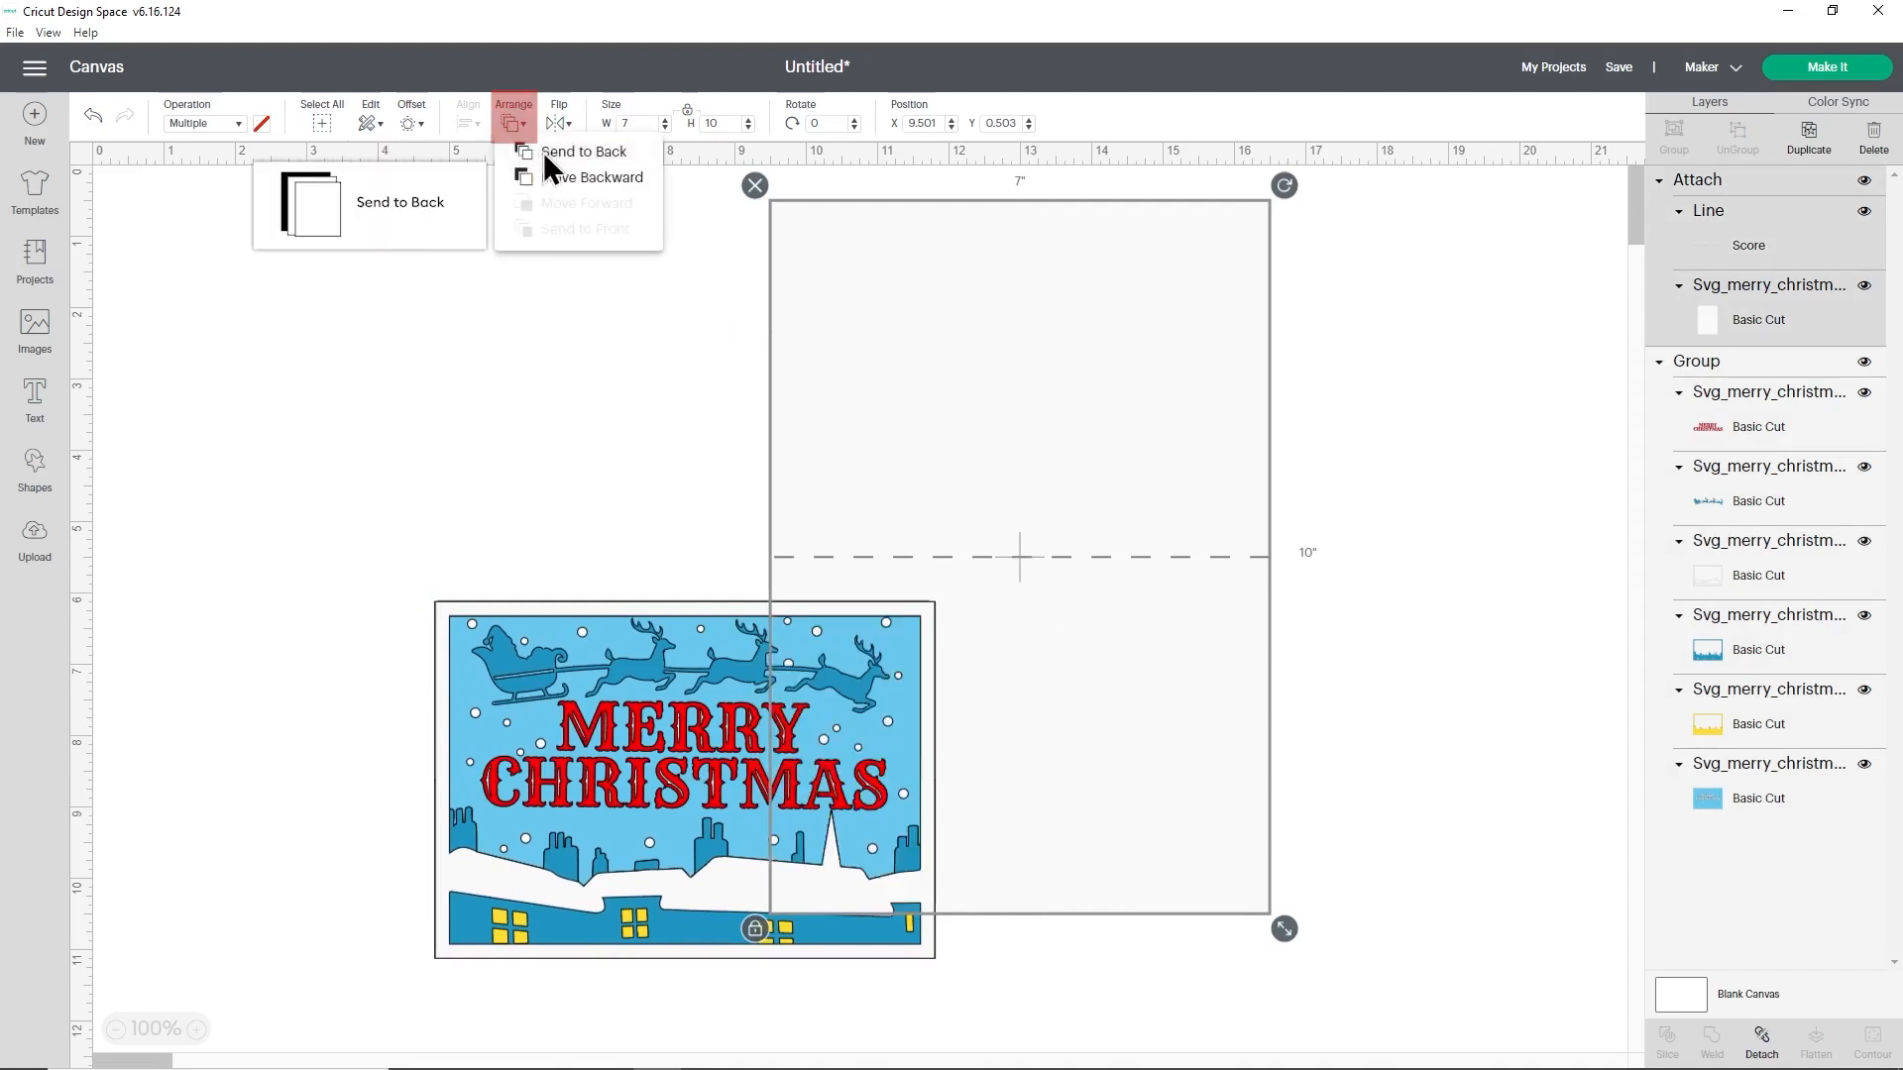
drag(1155, 714, 1013, 717)
click(1287, 704)
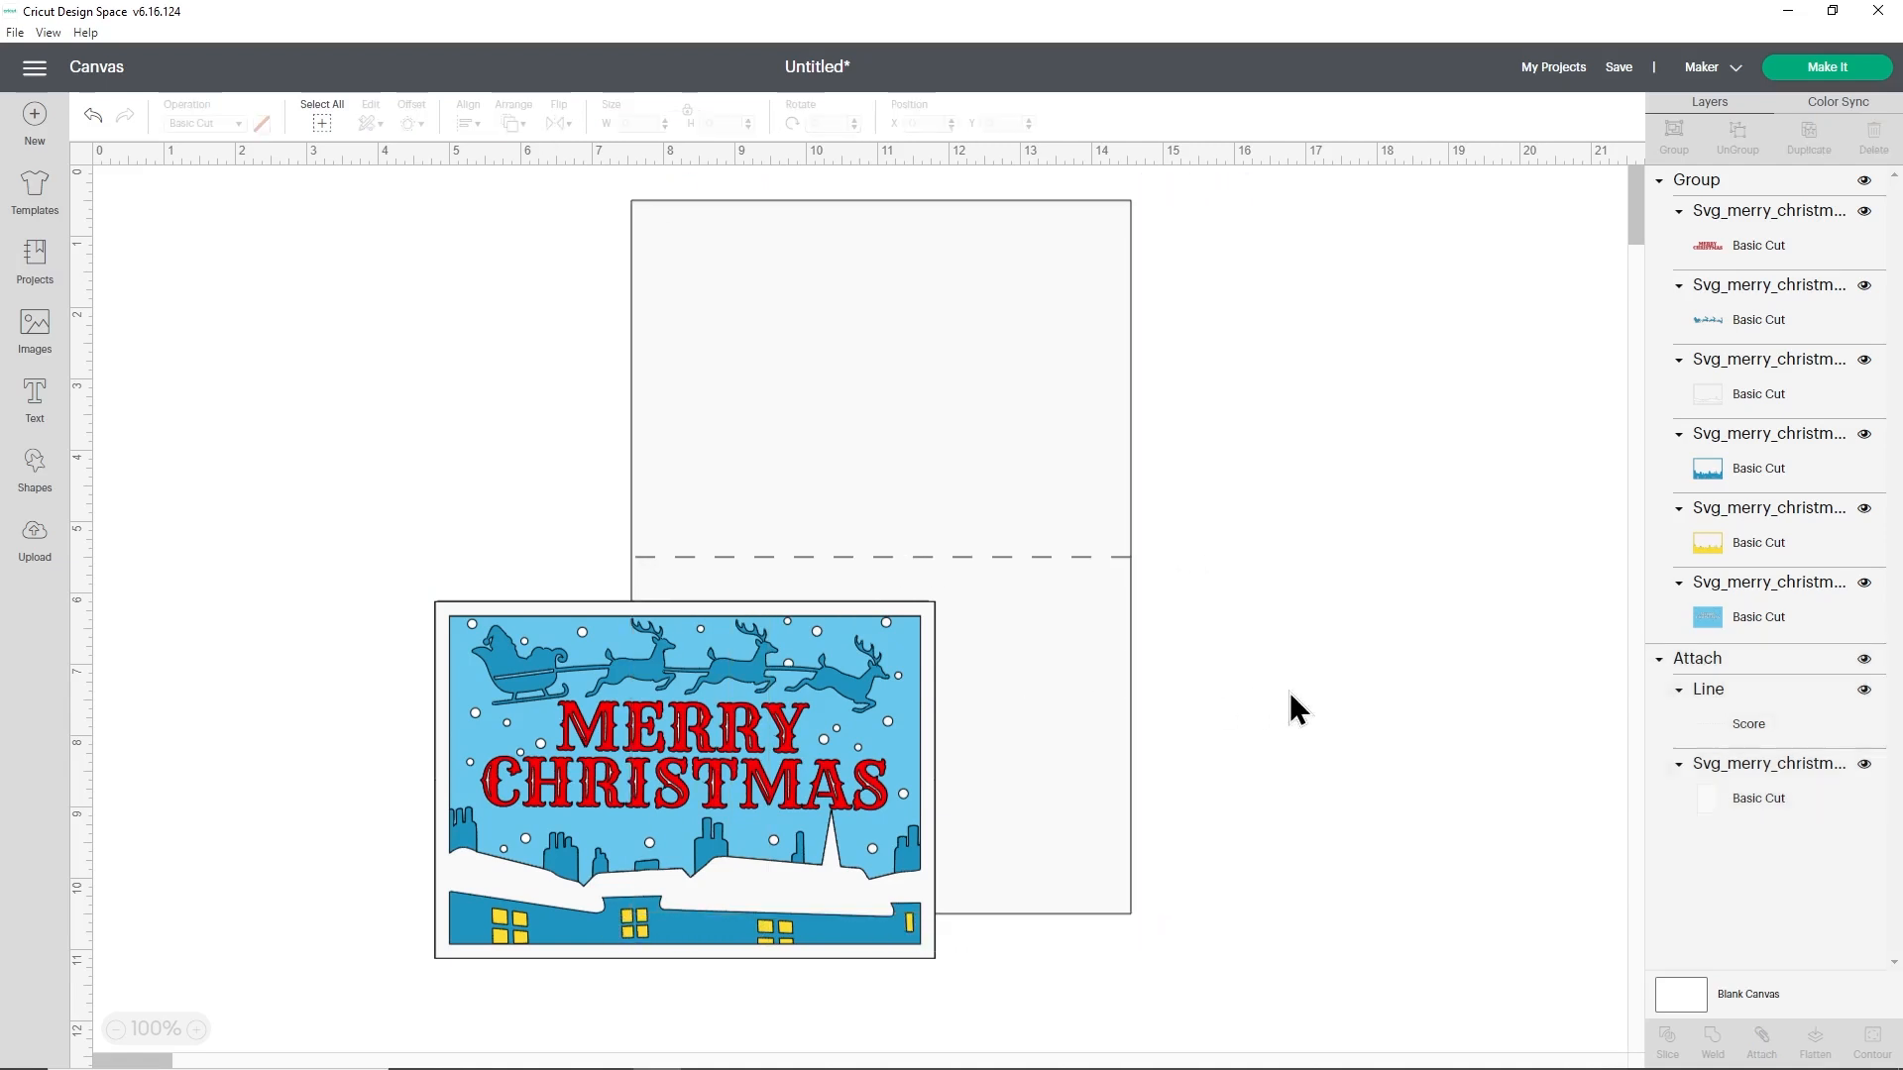
- Align the artwork group and the attached card base along their left and bottom edges, and group them together
click(321, 129)
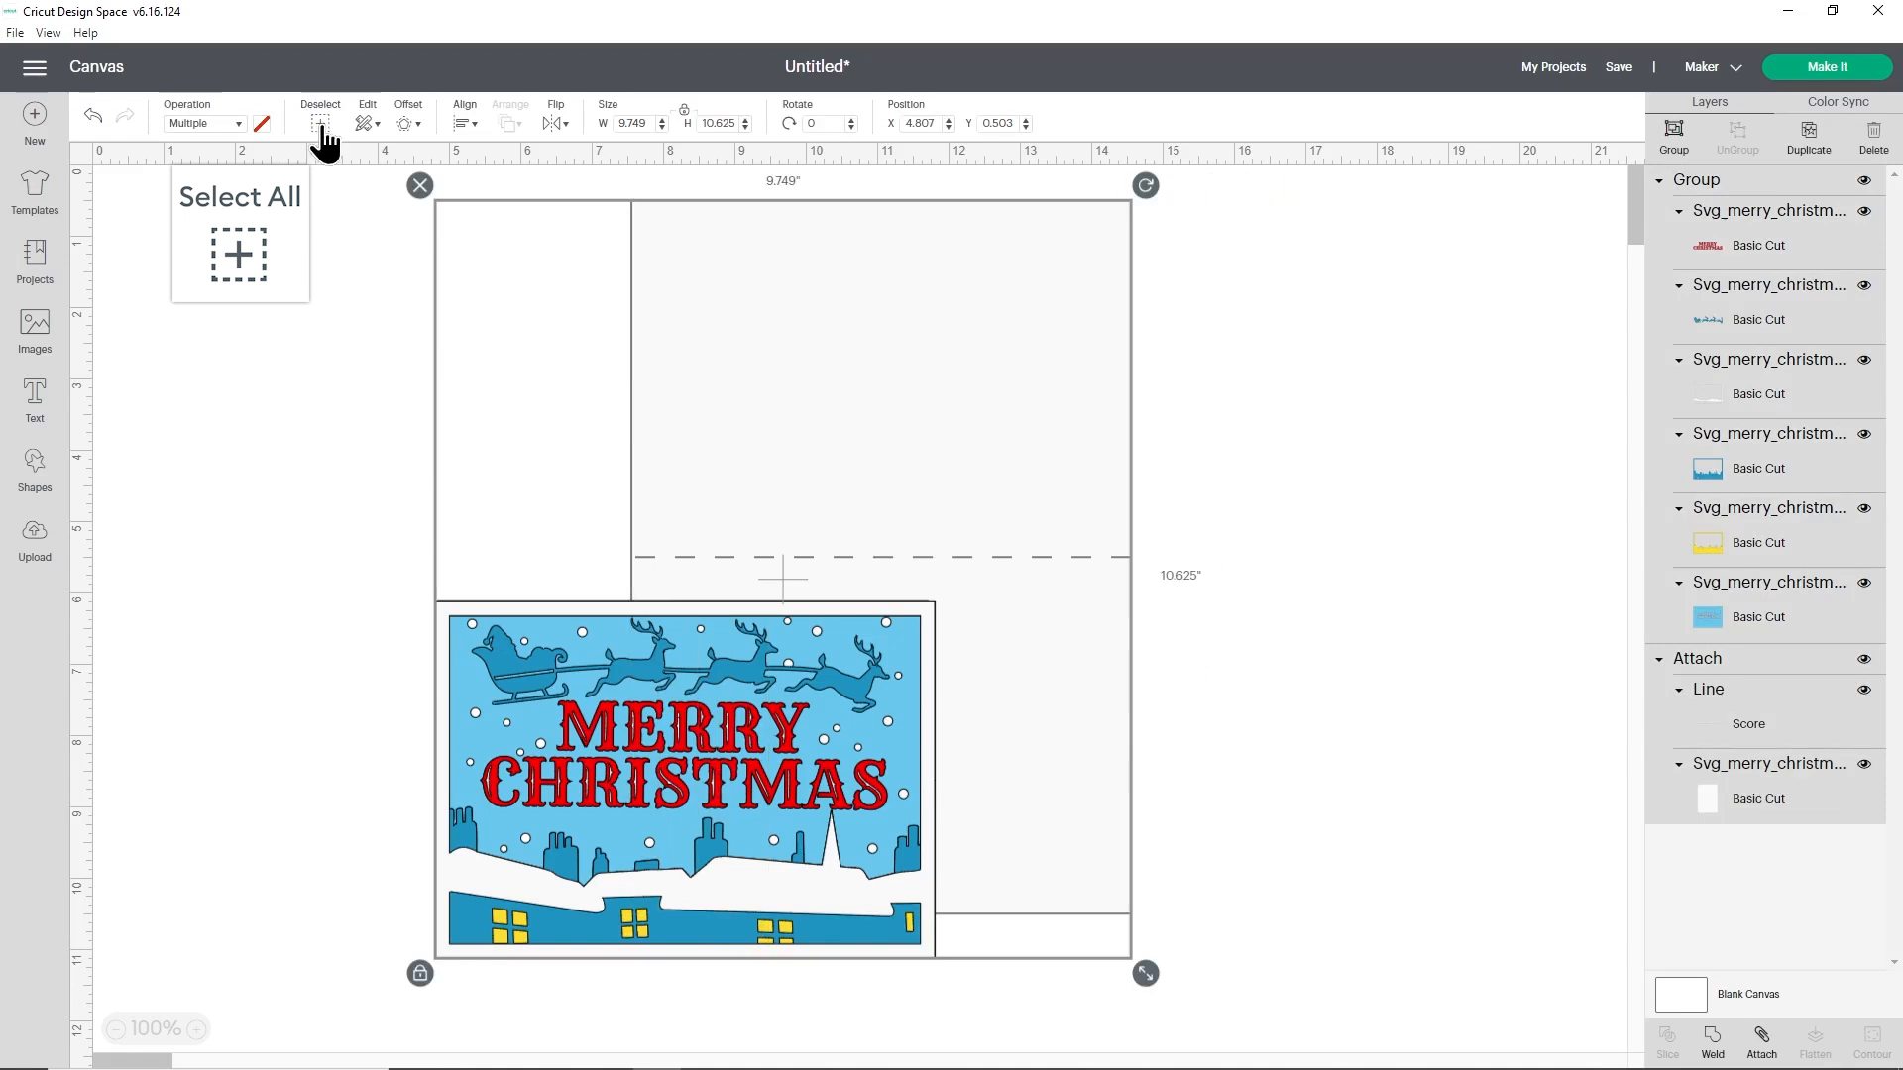
click(464, 121)
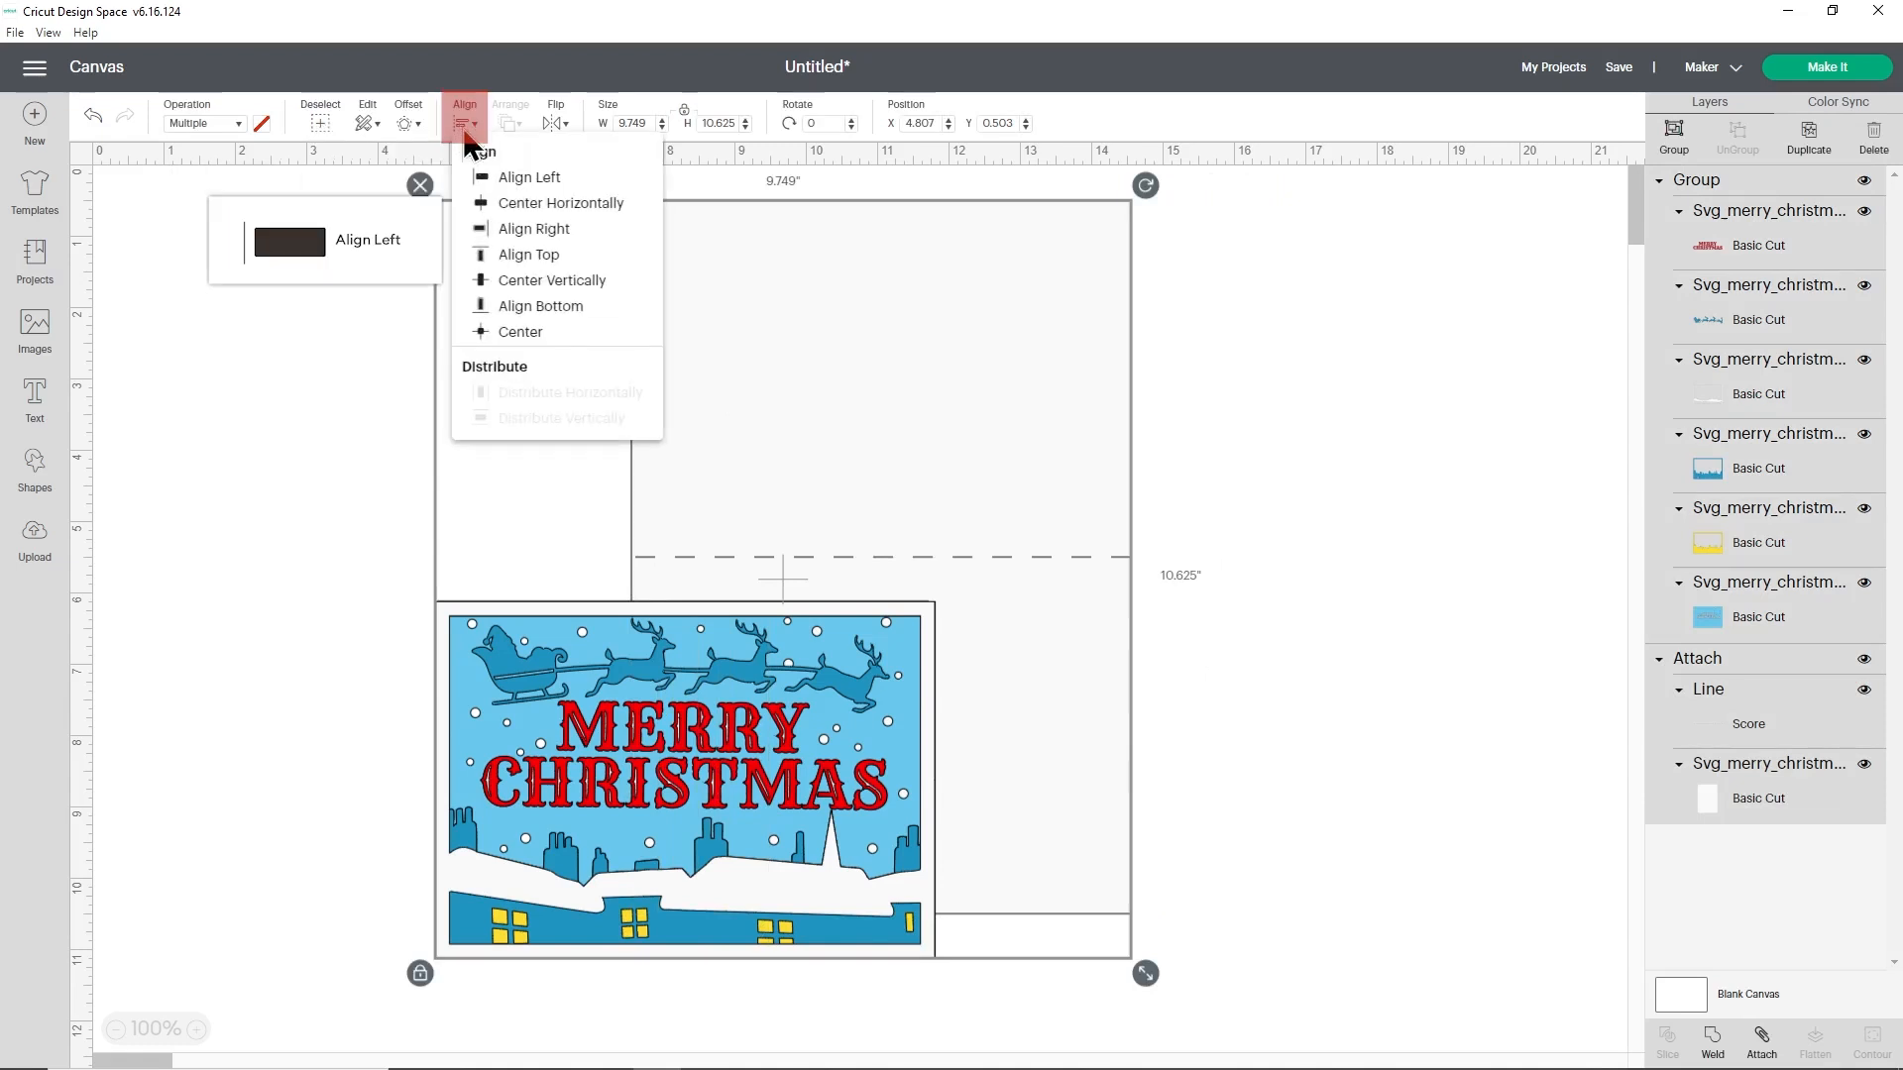
click(493, 178)
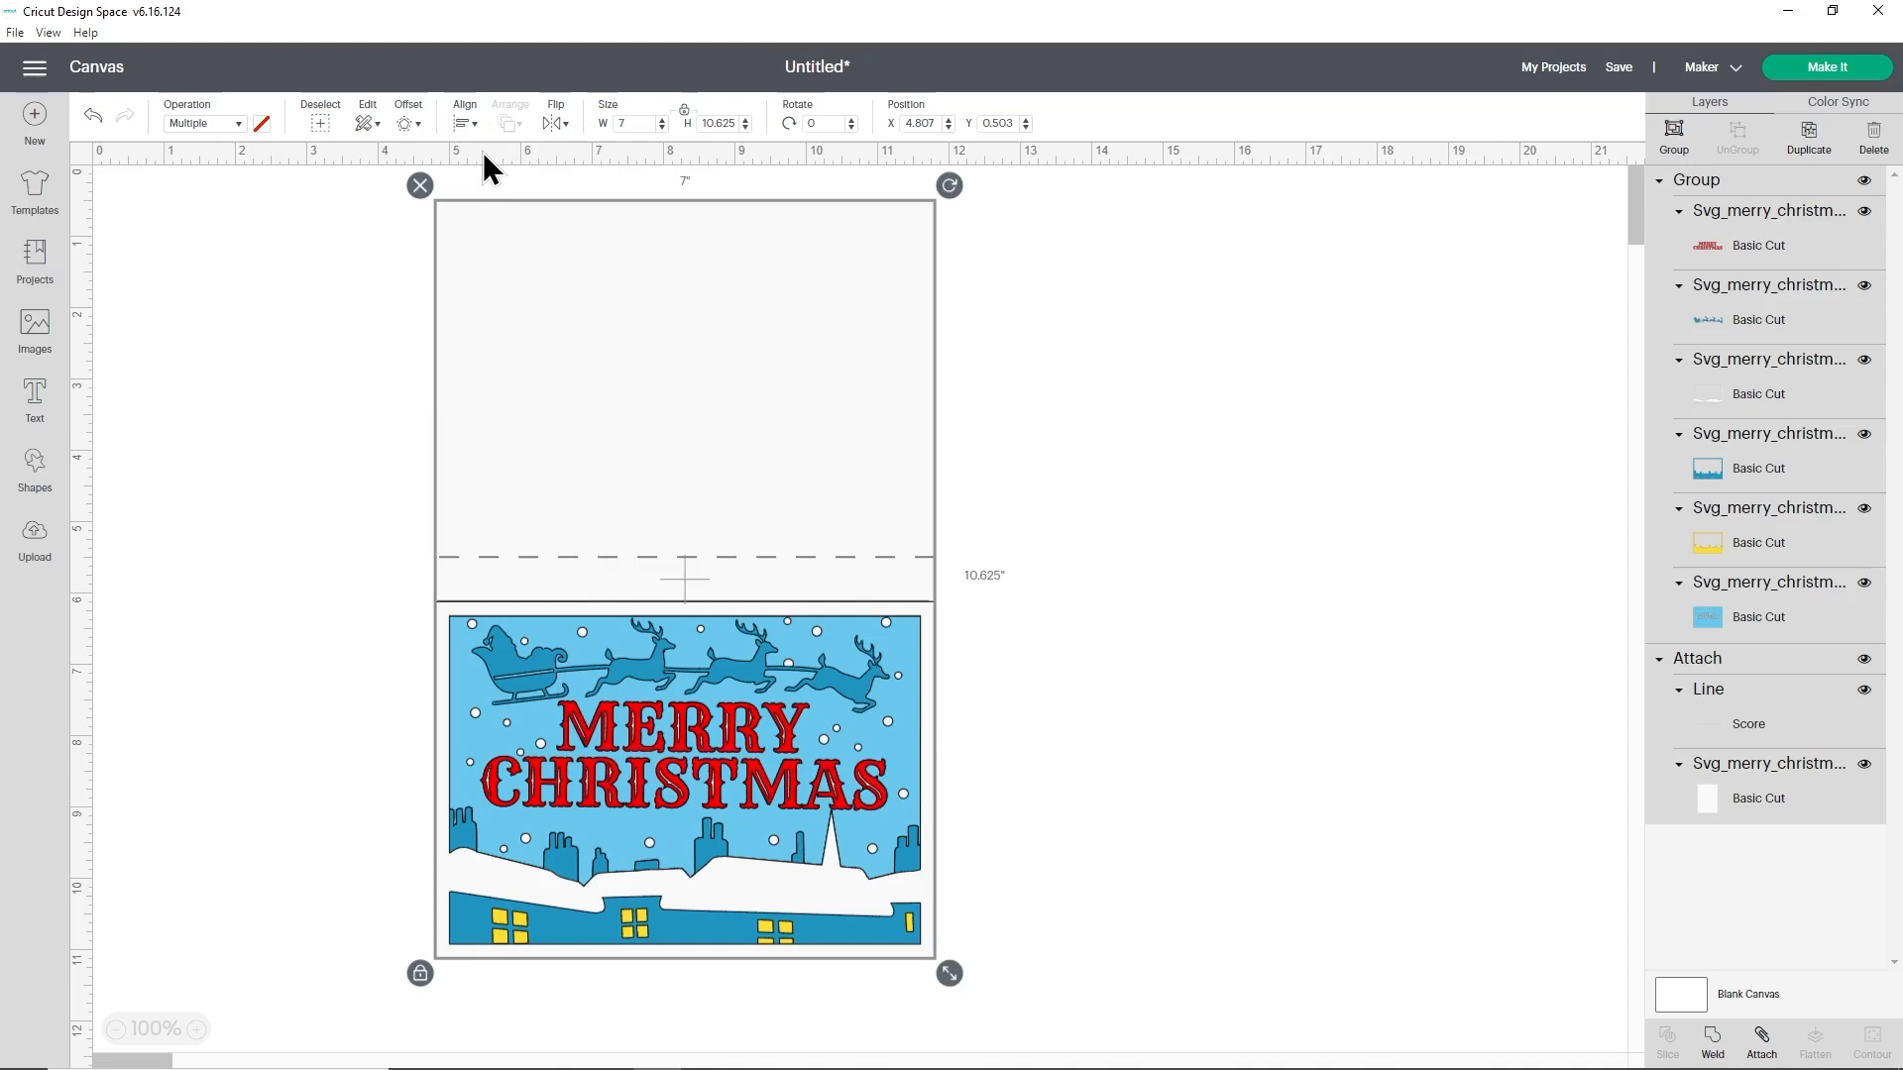
click(469, 125)
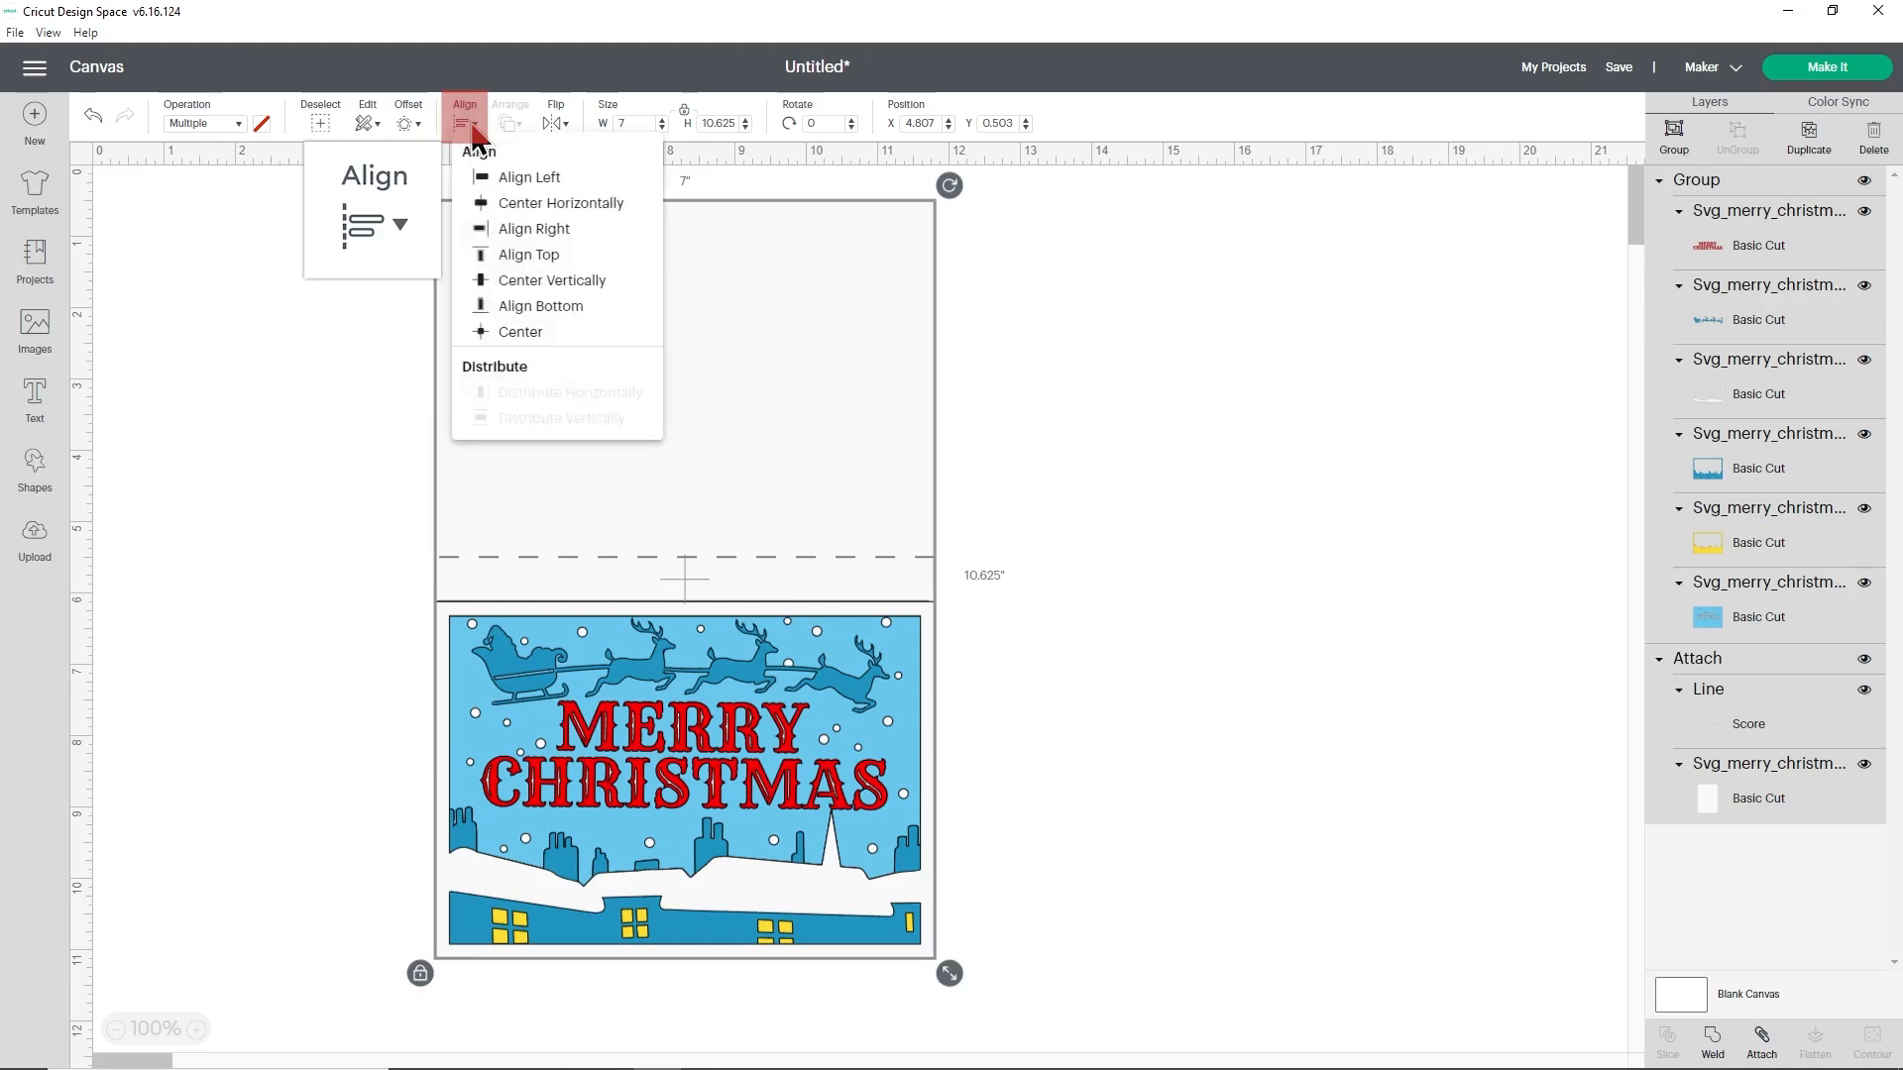
click(541, 311)
click(1036, 483)
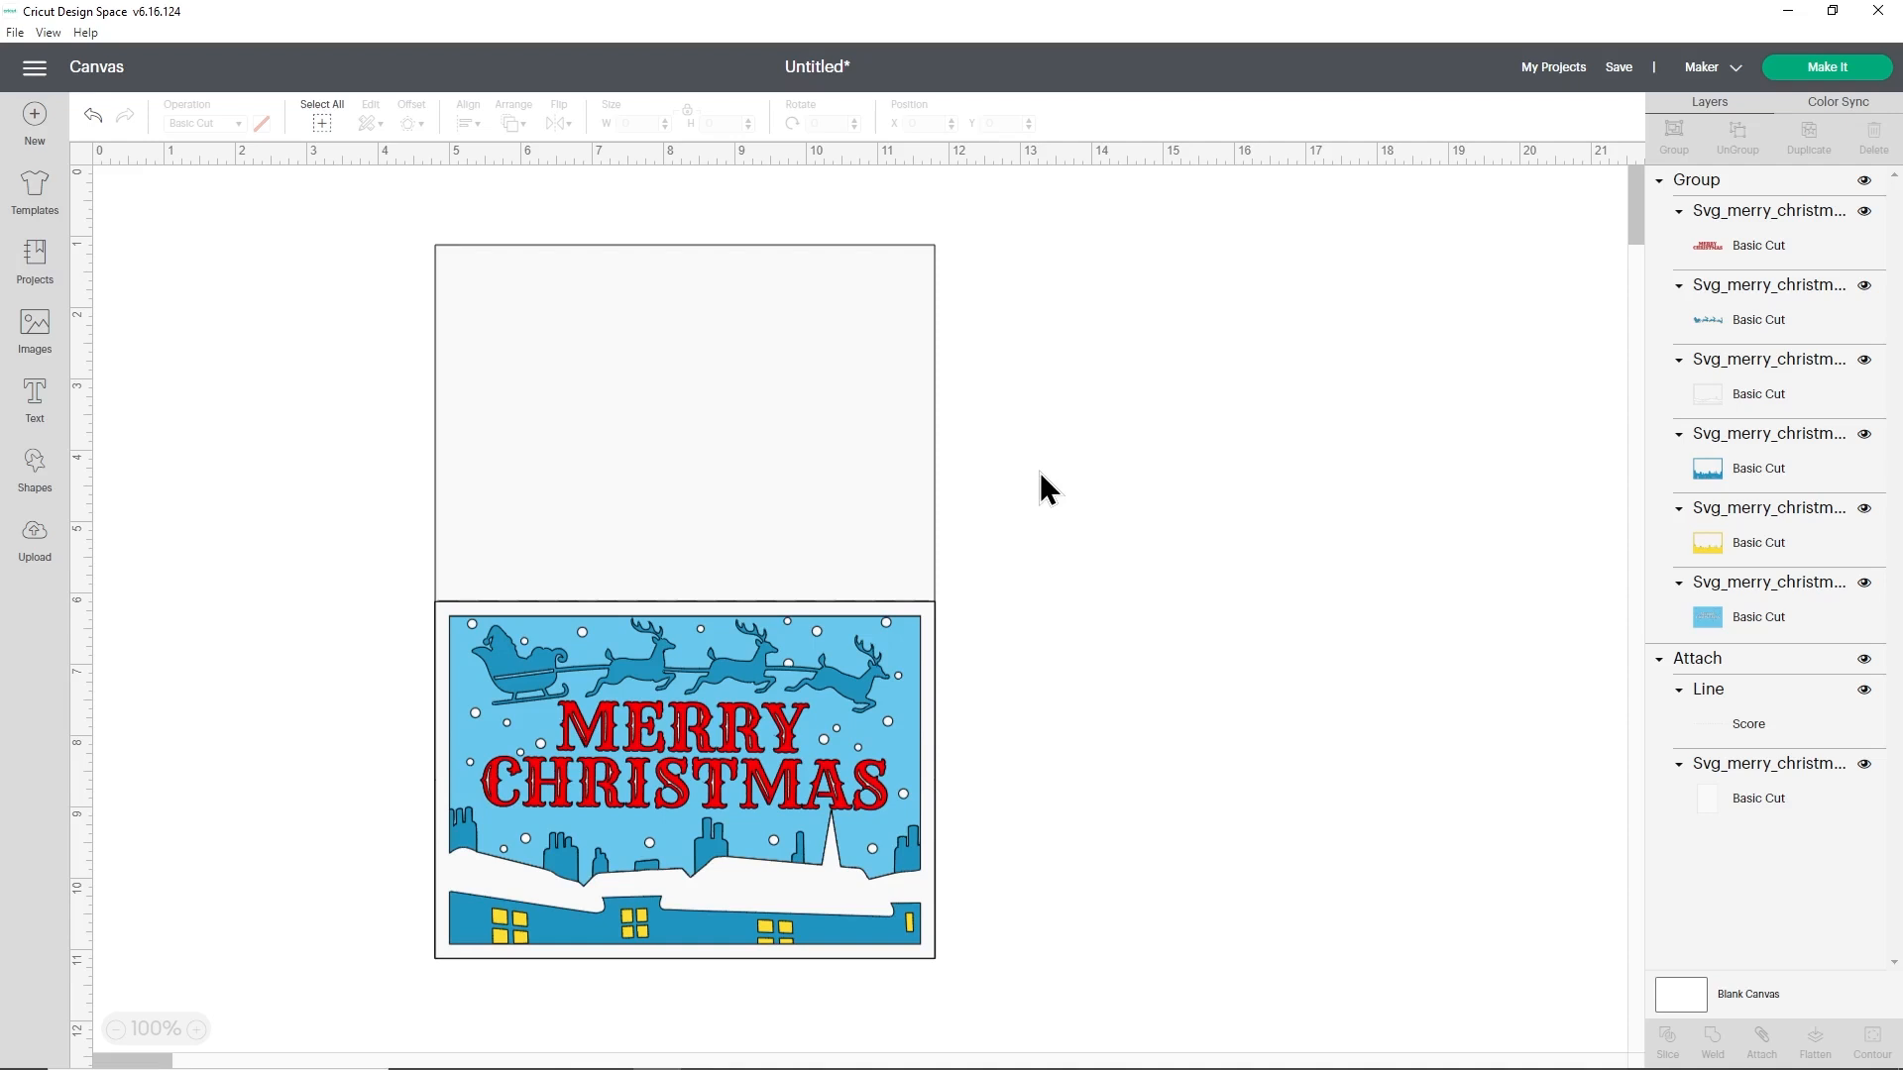
click(328, 126)
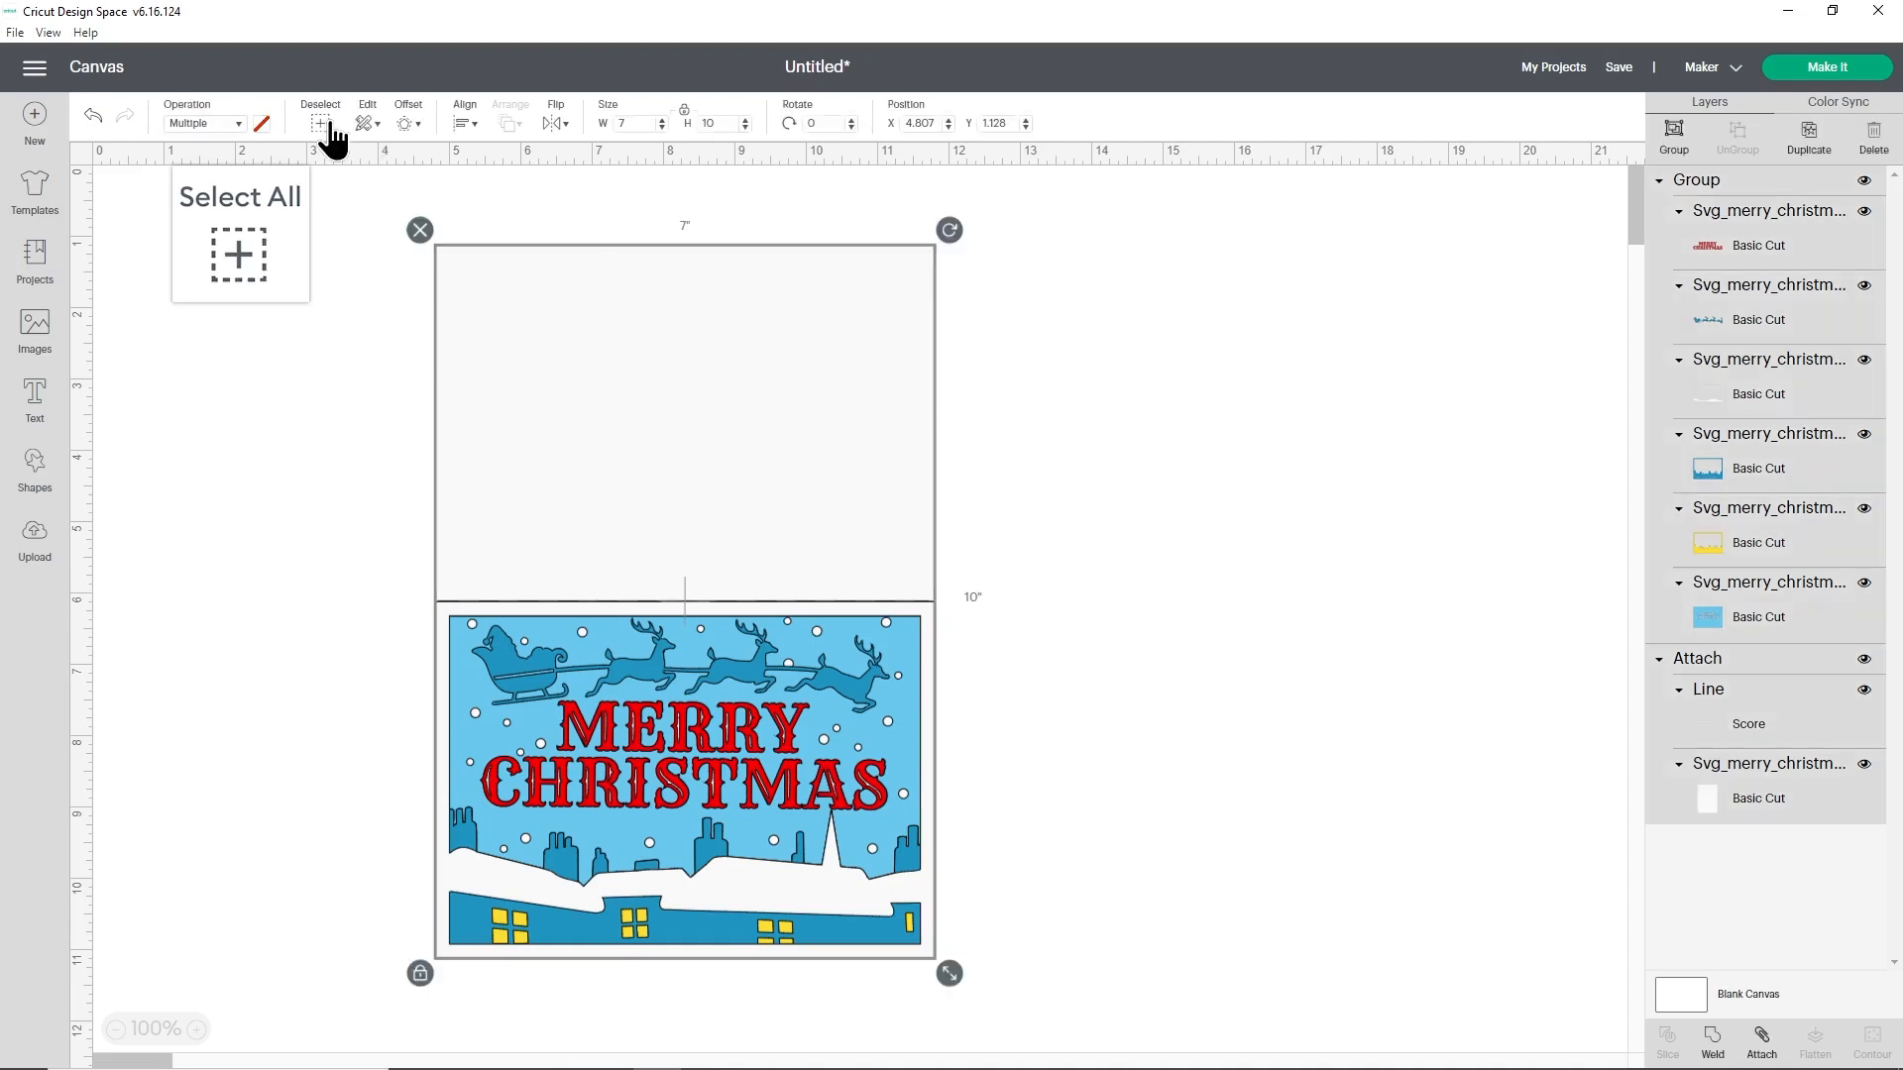
click(1680, 139)
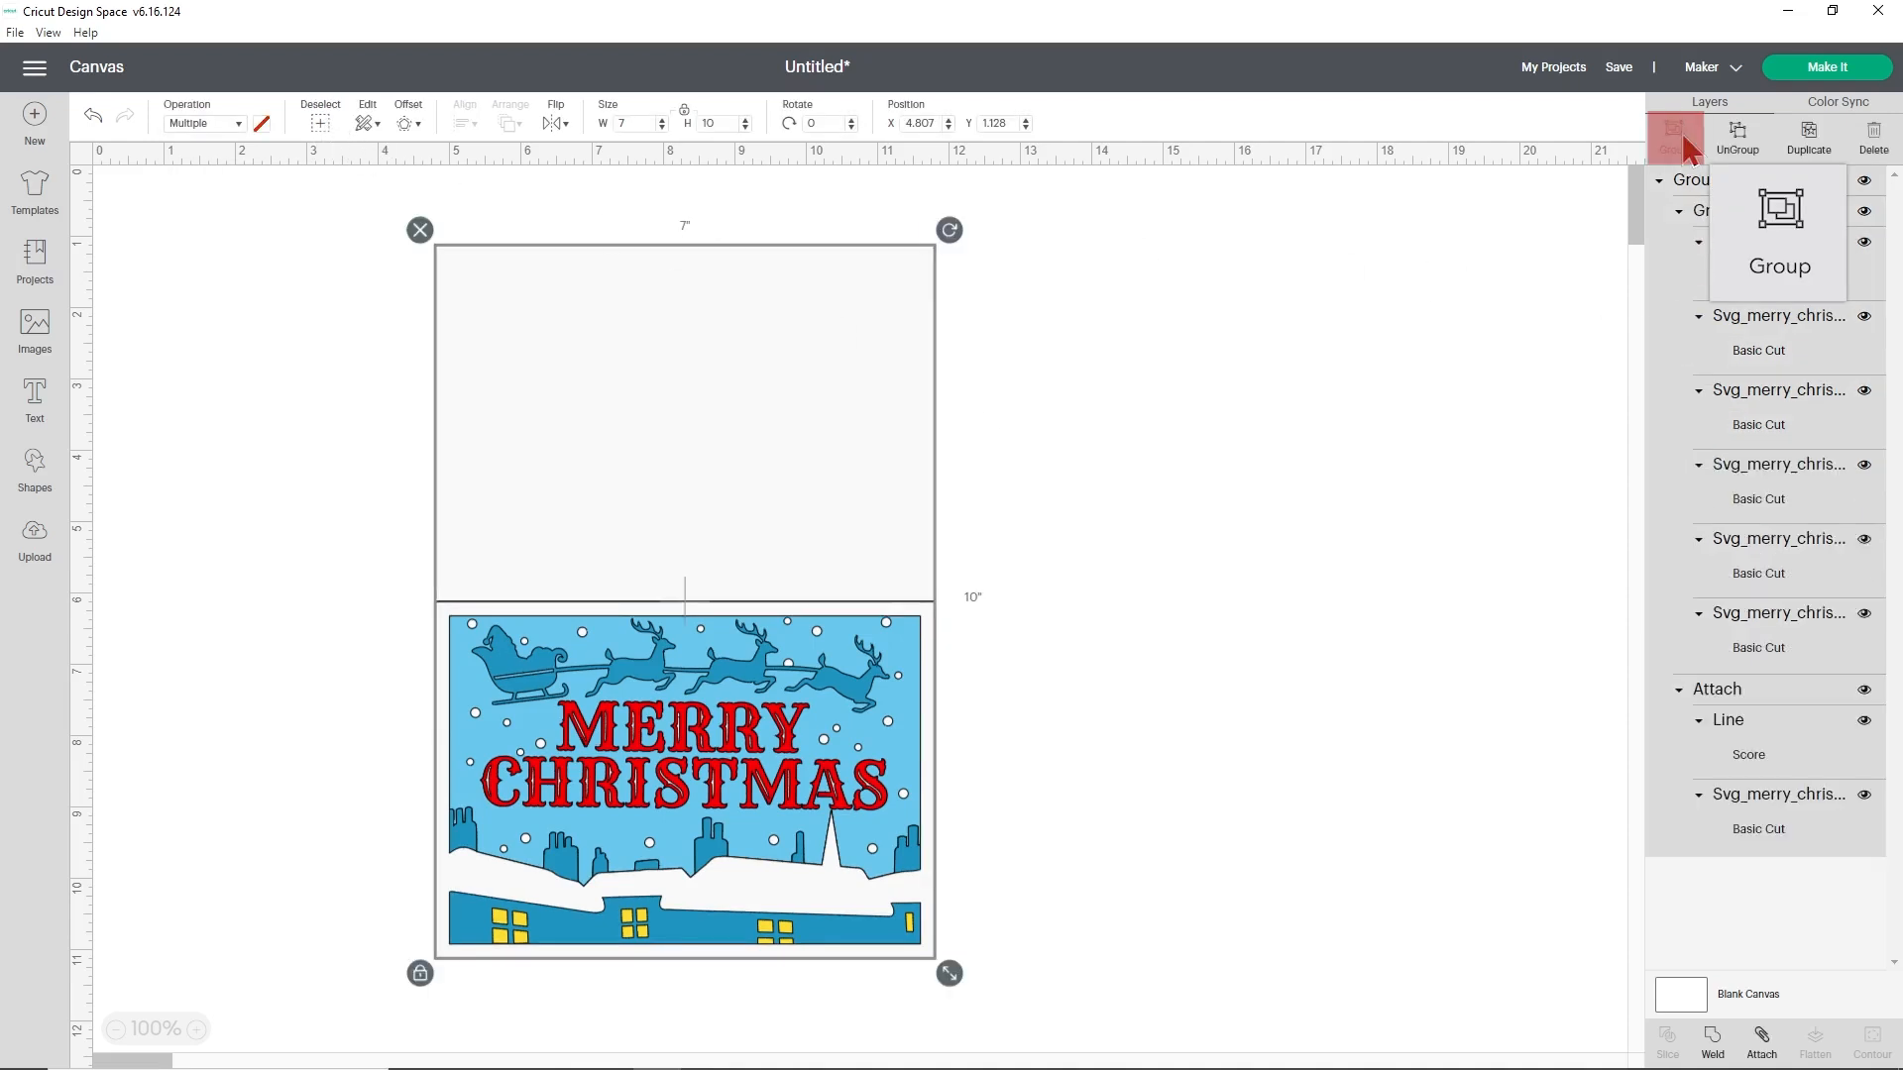
- Try scaling the whole grouped card proportionally to smaller sizes, ending at about 6.84 by 9.77 inches
mouse_move(950, 965)
mouse_down()
mouse_move(776, 747)
mouse_move(939, 965)
mouse_up()
click(952, 766)
click(777, 714)
click(1121, 899)
click(892, 842)
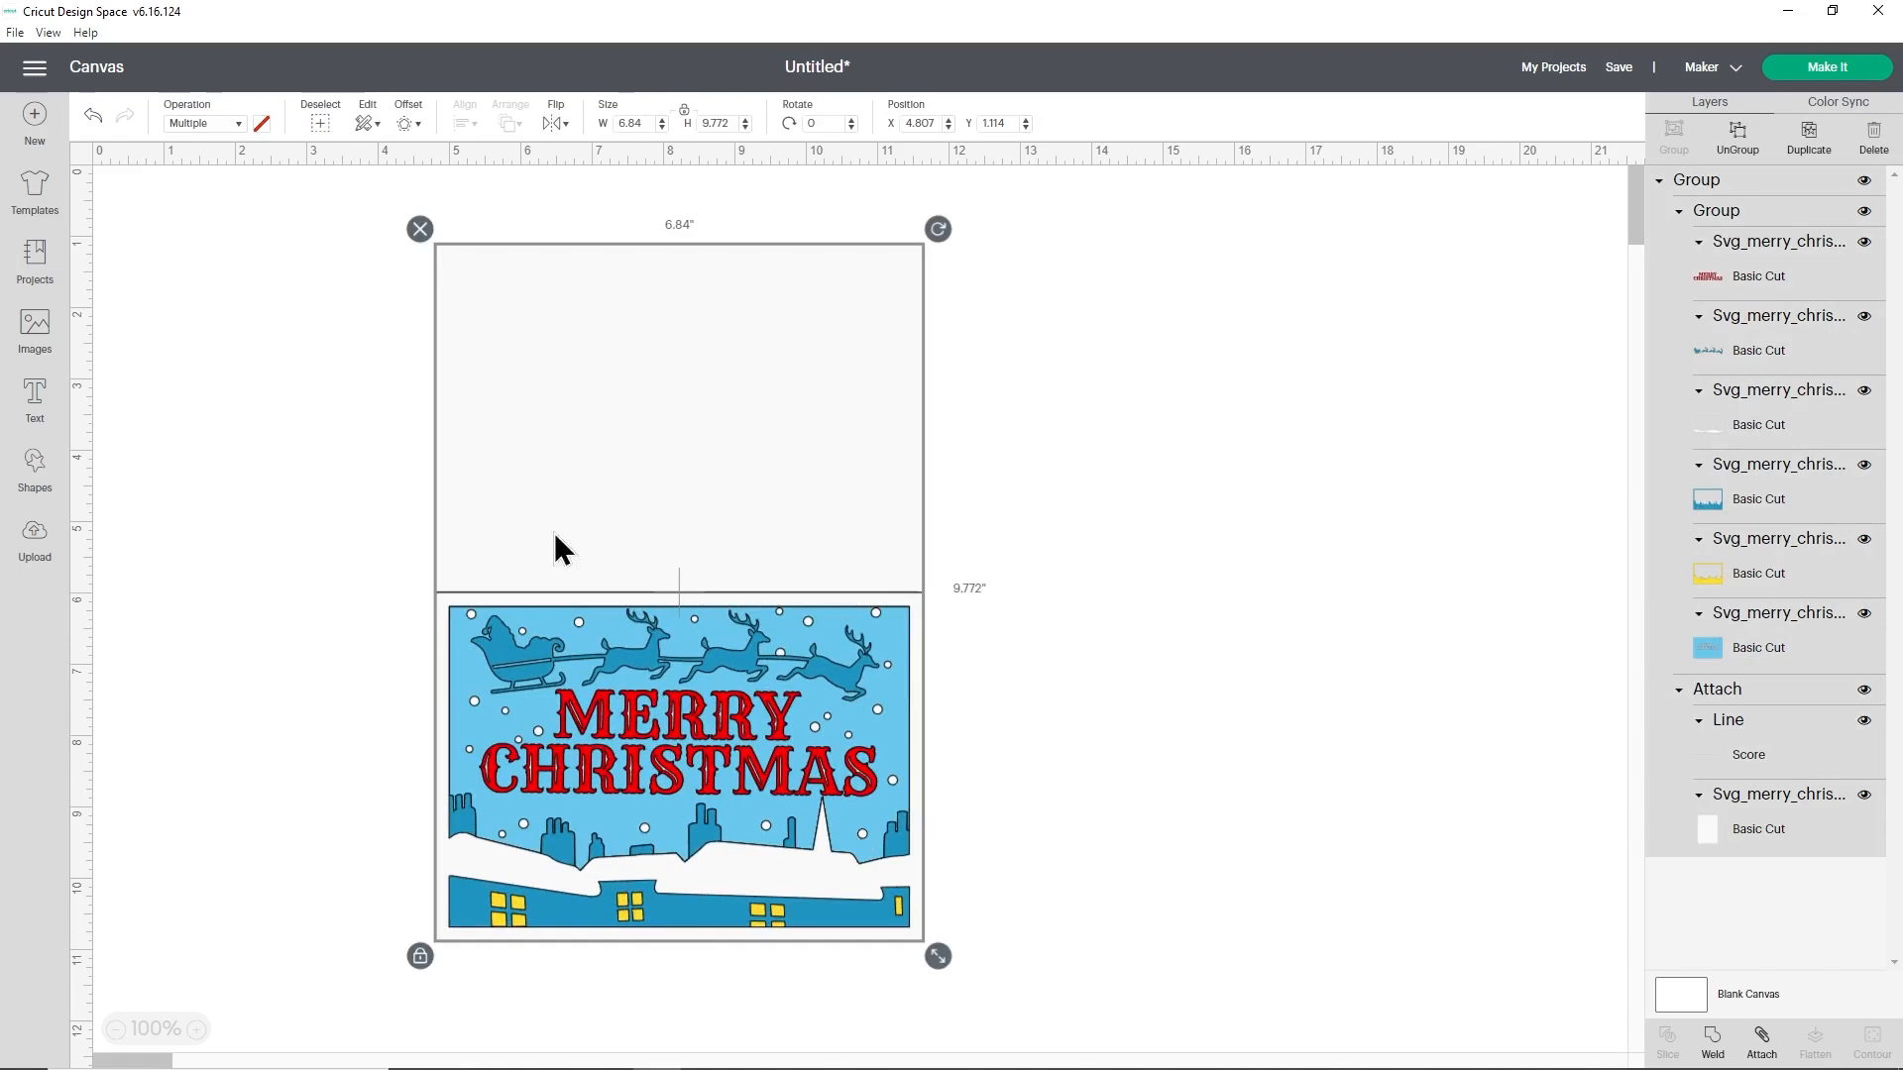
- Undo all the trial scaling of the grouped card
click(92, 116)
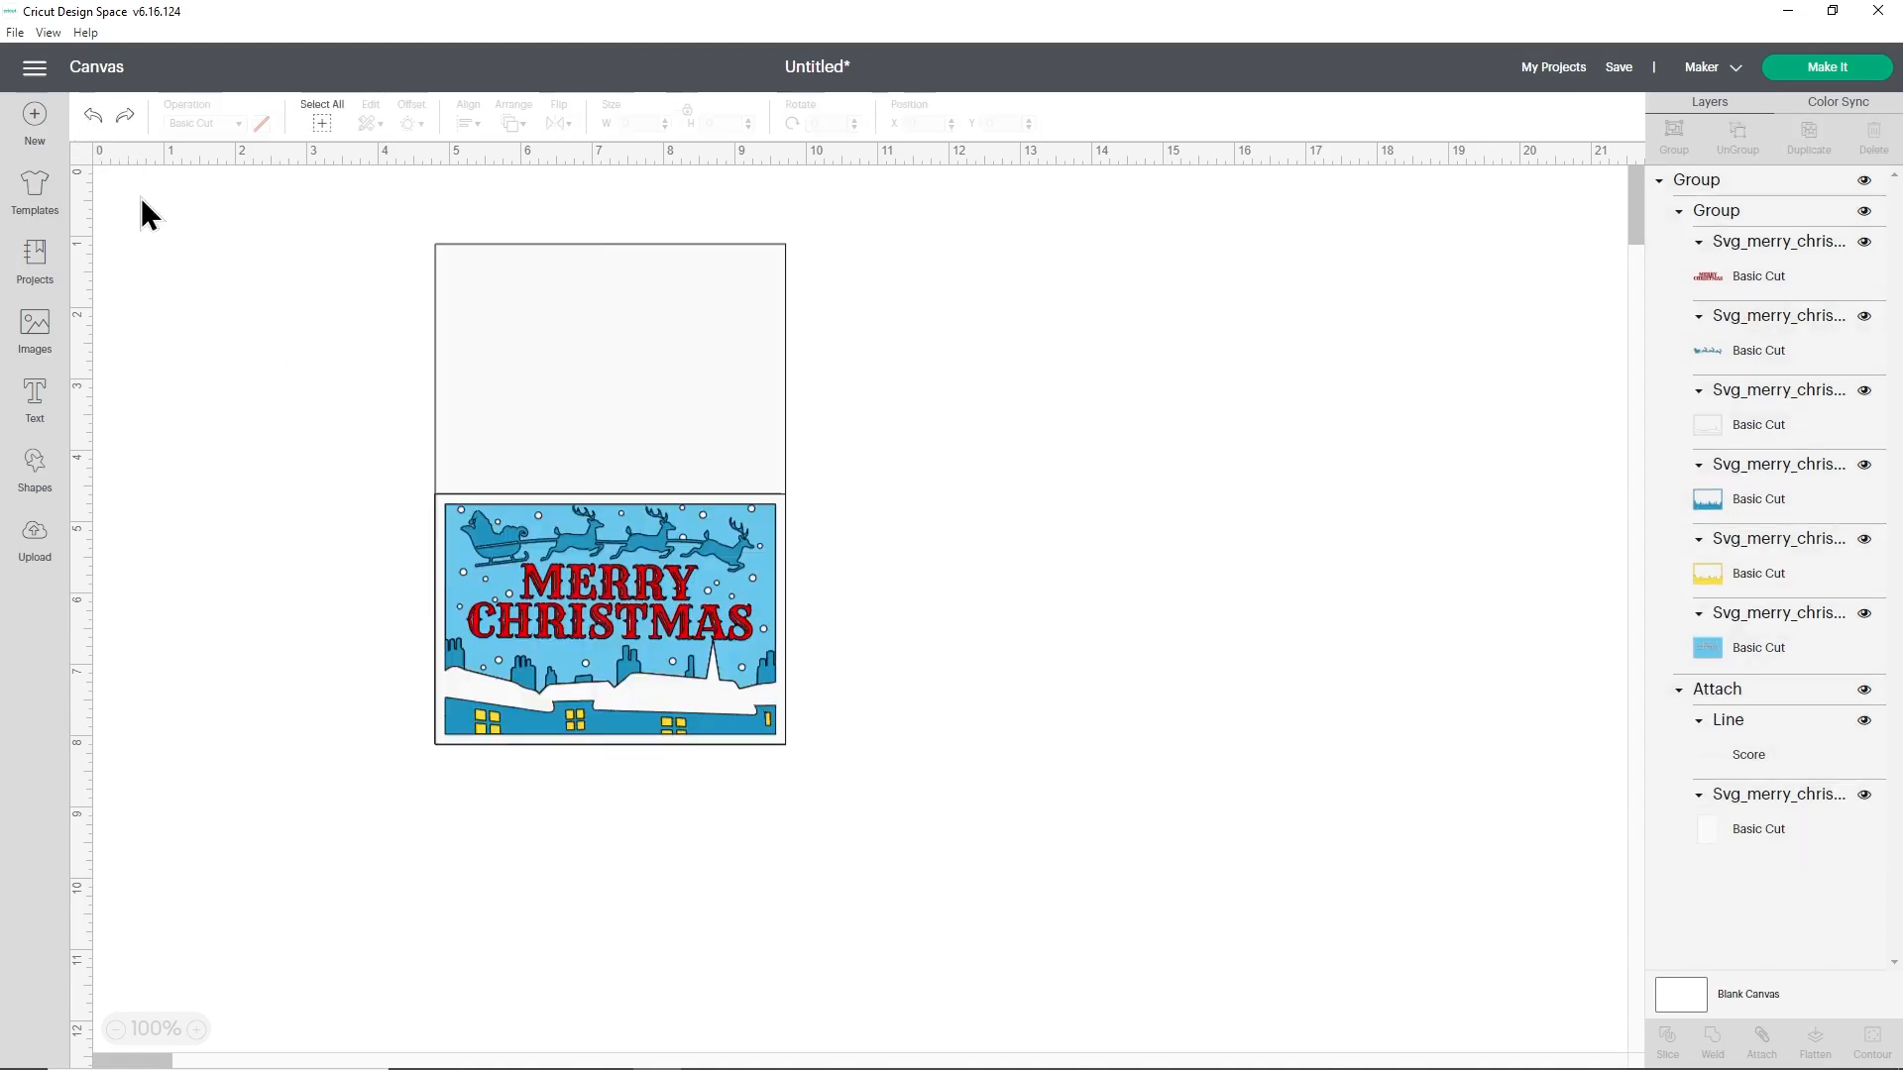
click(92, 116)
click(556, 403)
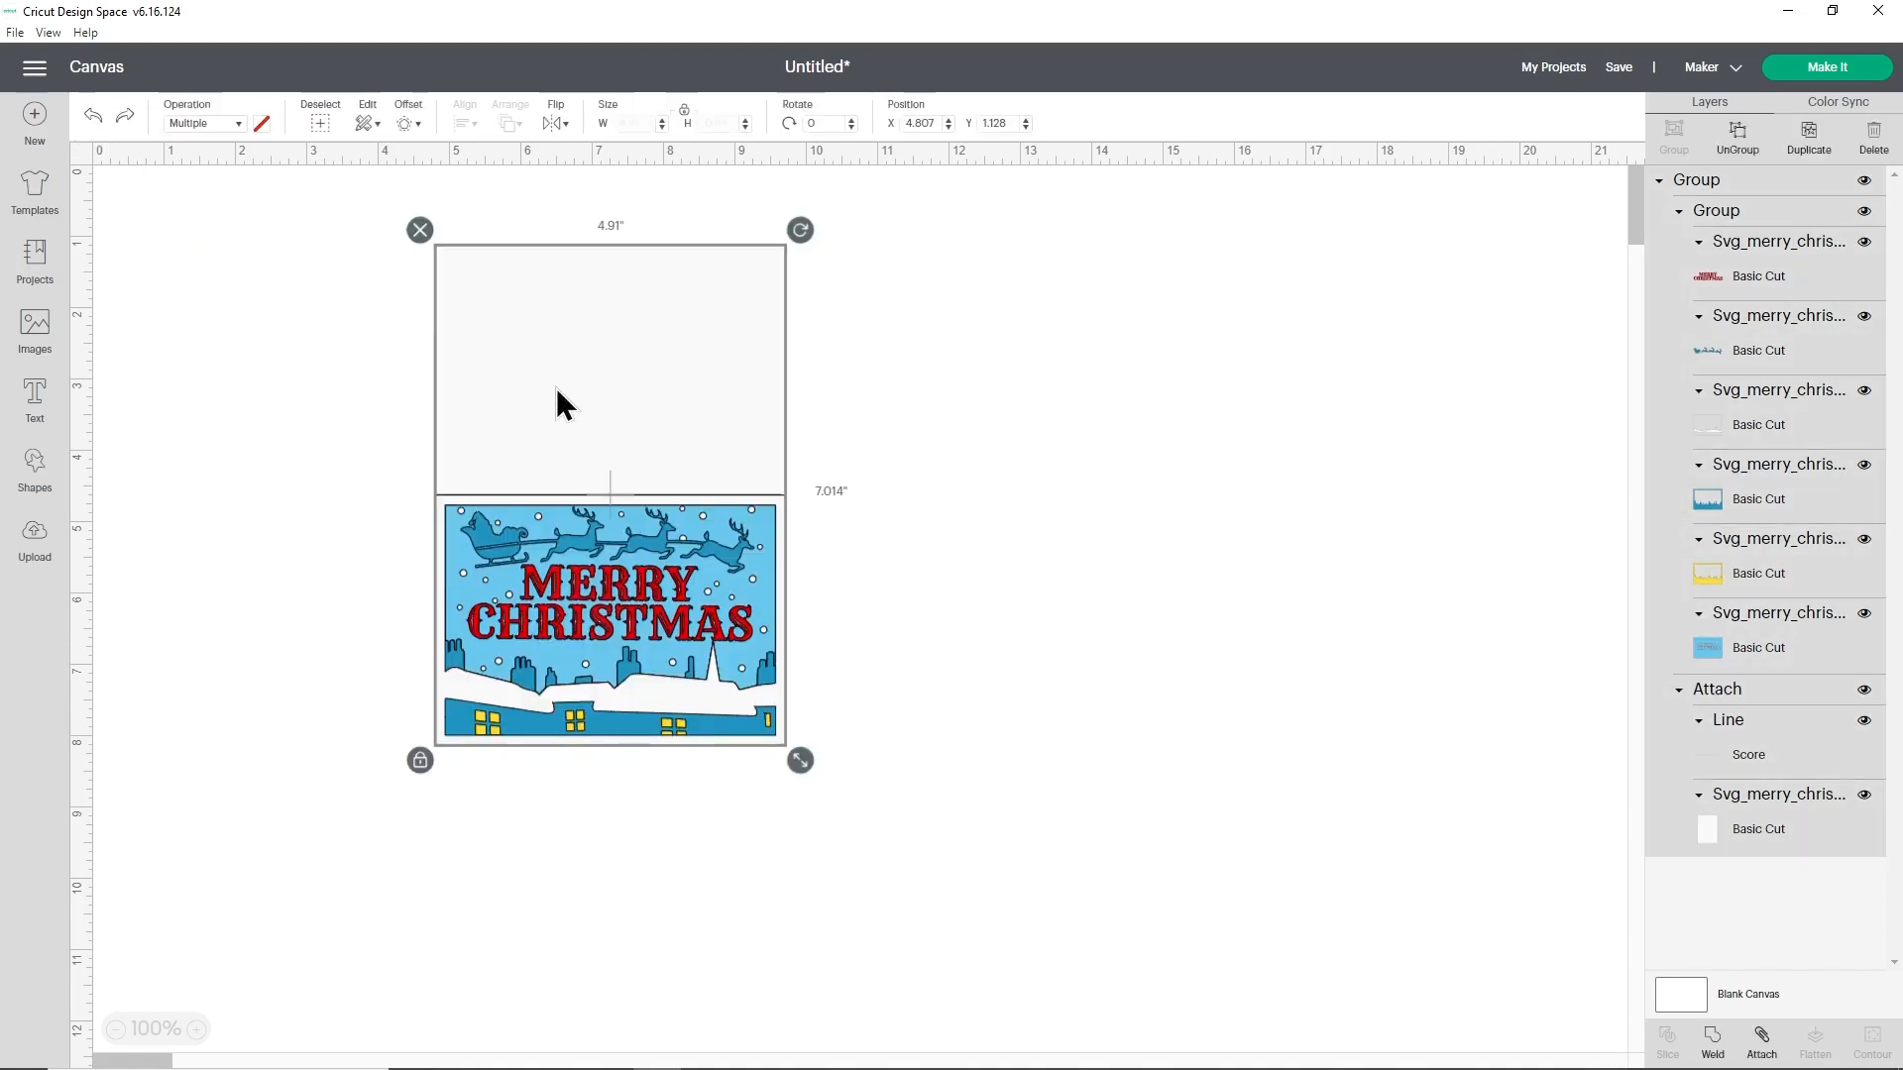
click(92, 116)
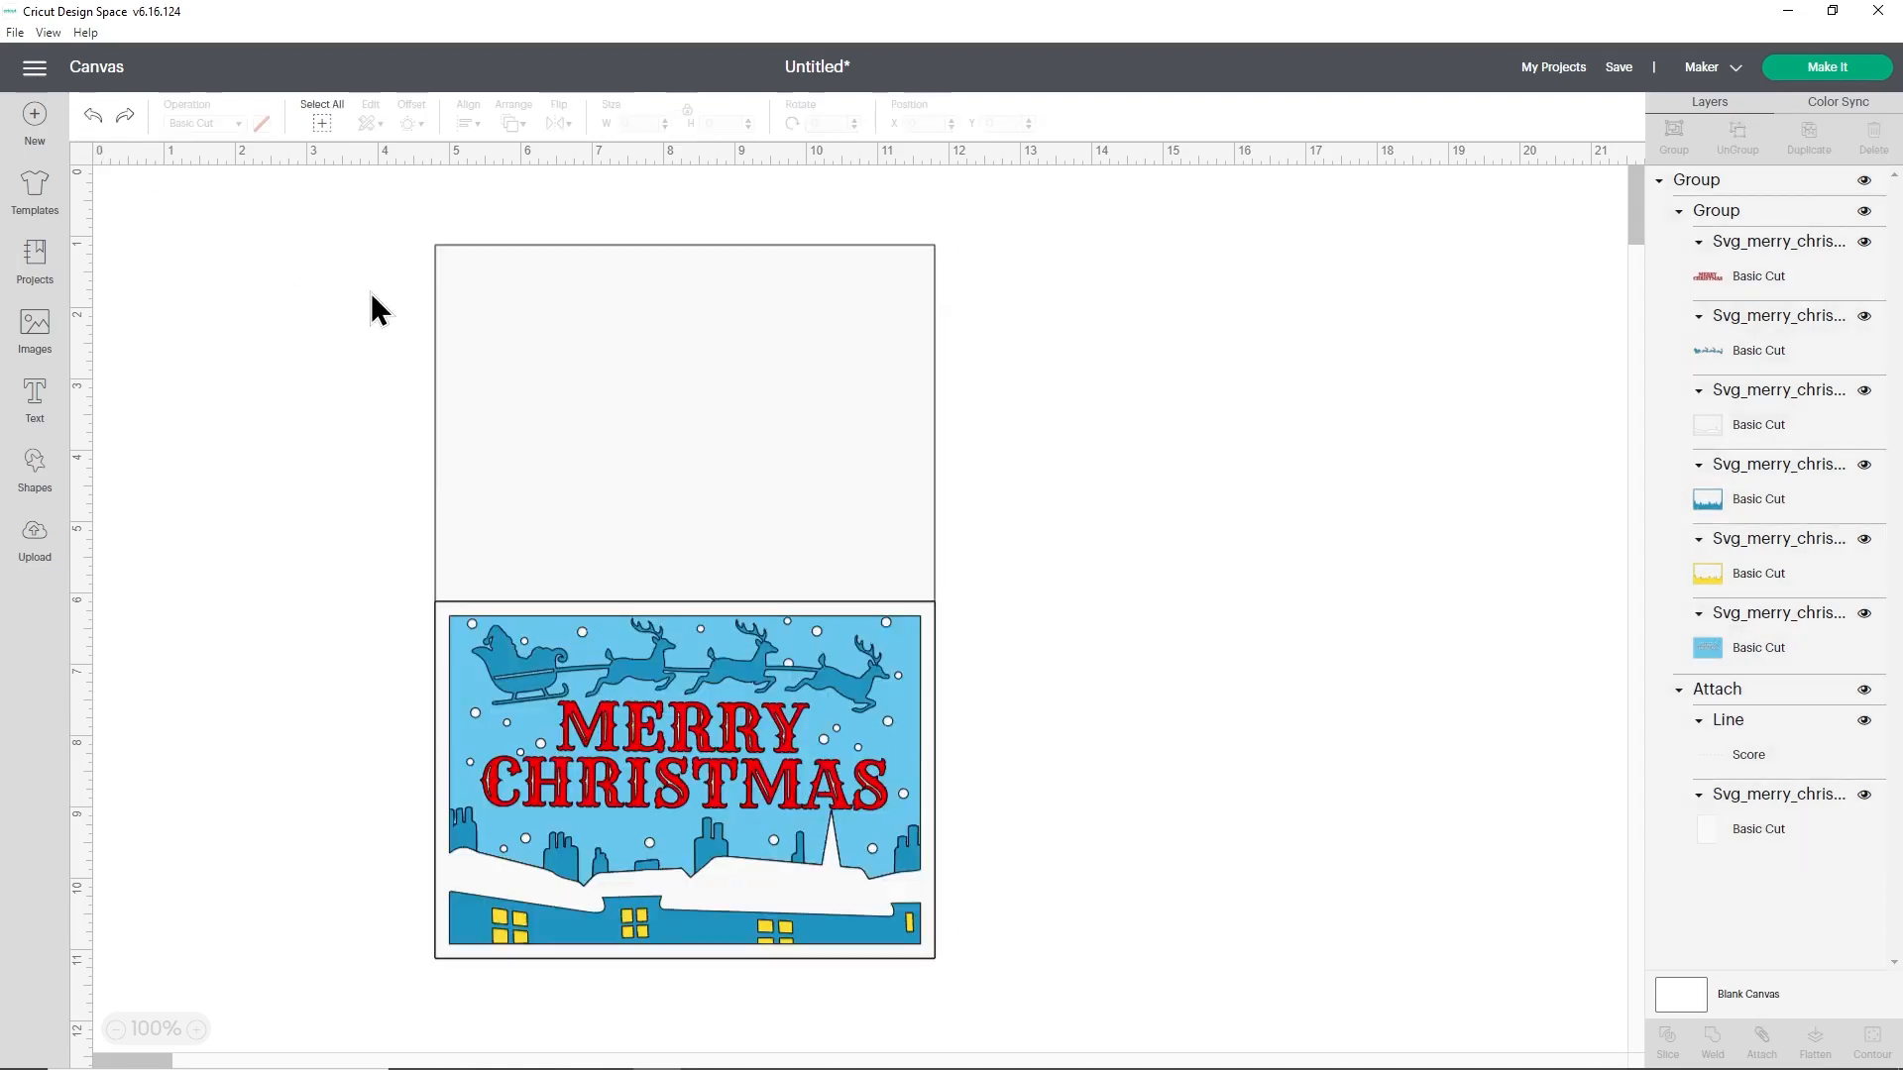